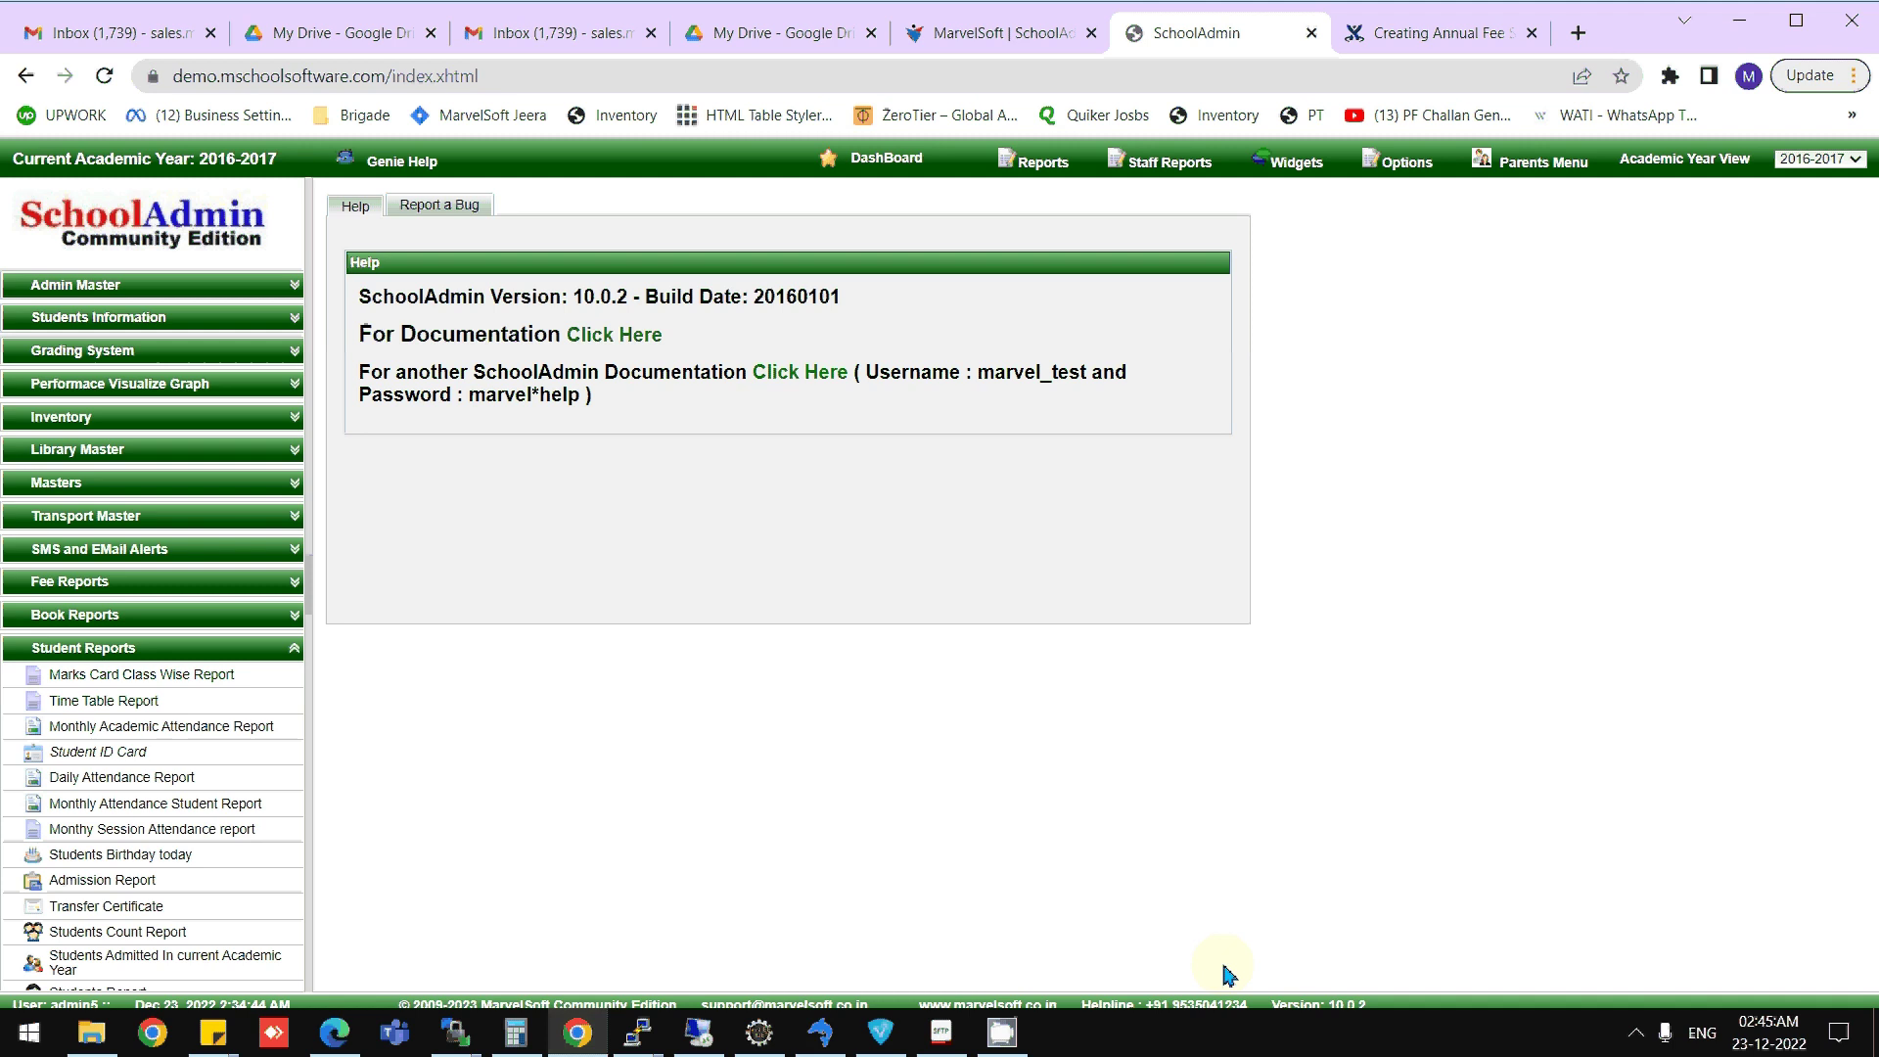
- Reach the free SchoolAdminCE download page with its school details form from the MarvelSoft site
{"action": "left_click", "coordinate": [998, 32]}
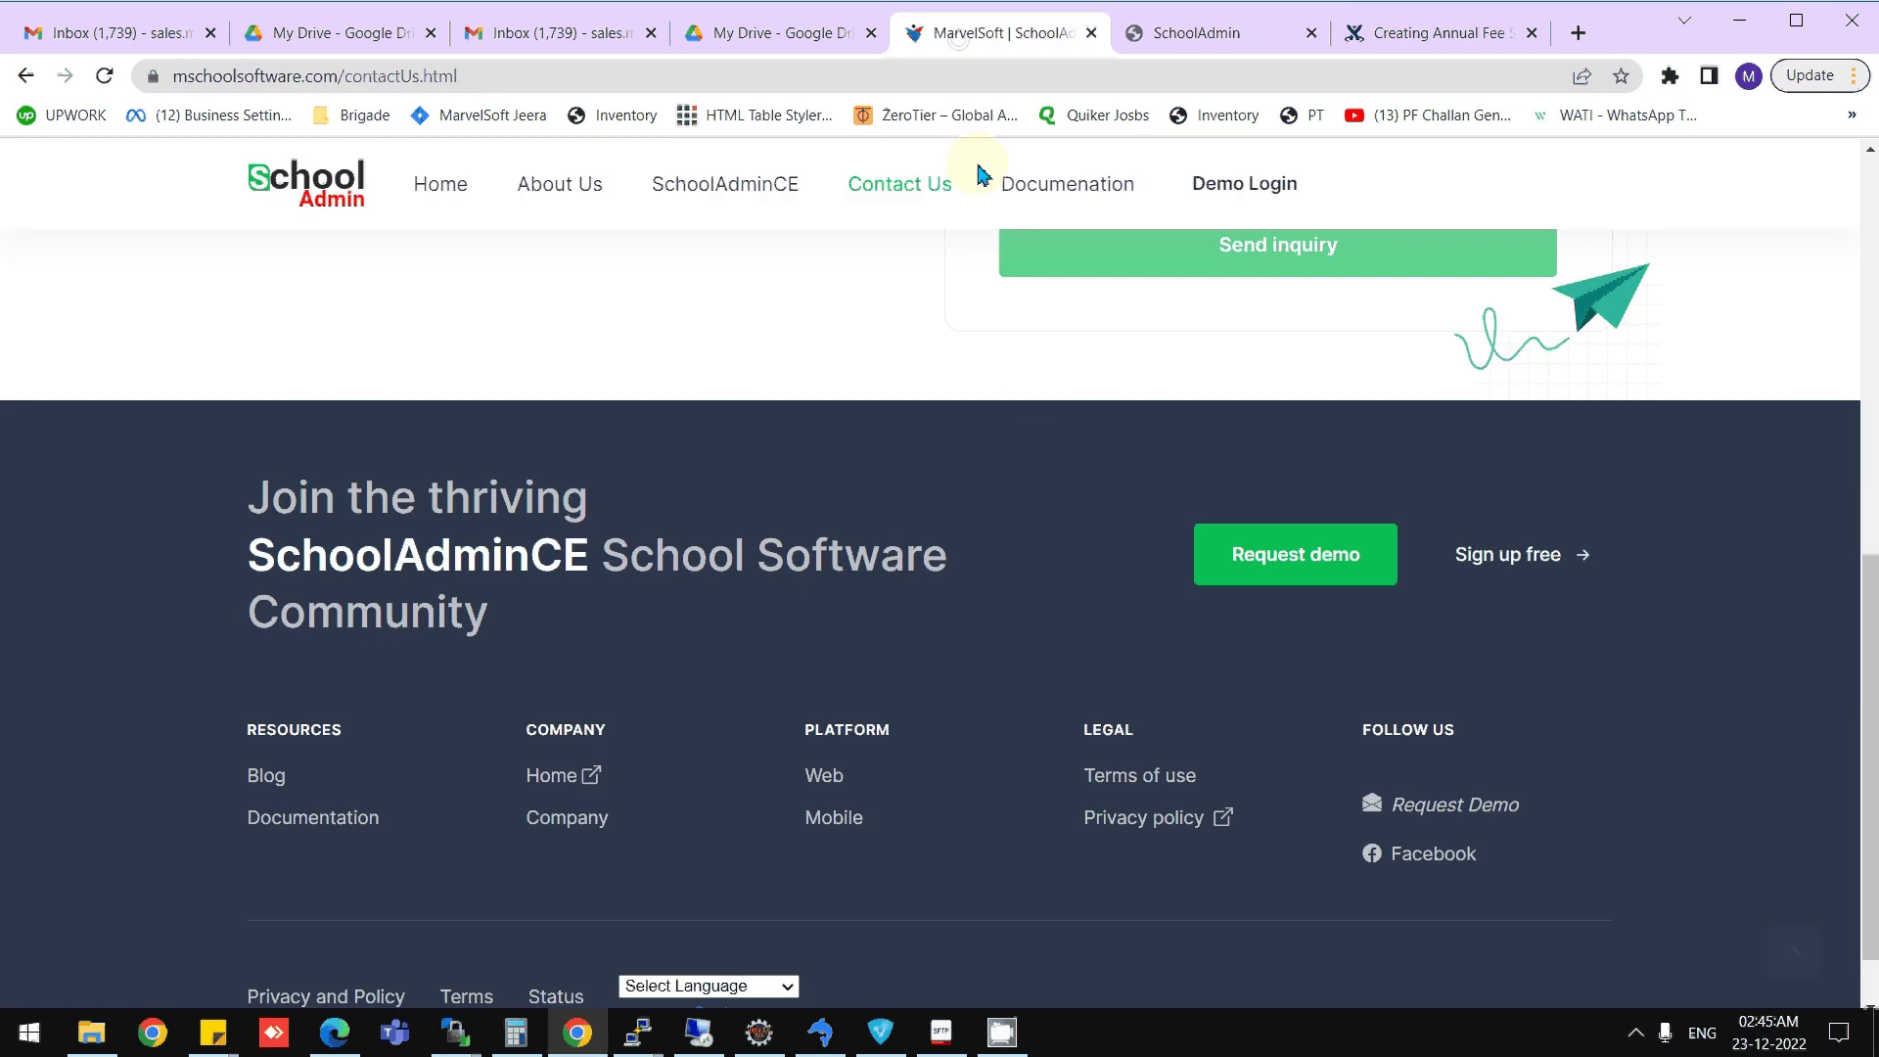
{"action": "scroll", "coordinate": [1032, 456], "scroll_direction": "up", "scroll_amount": 10}
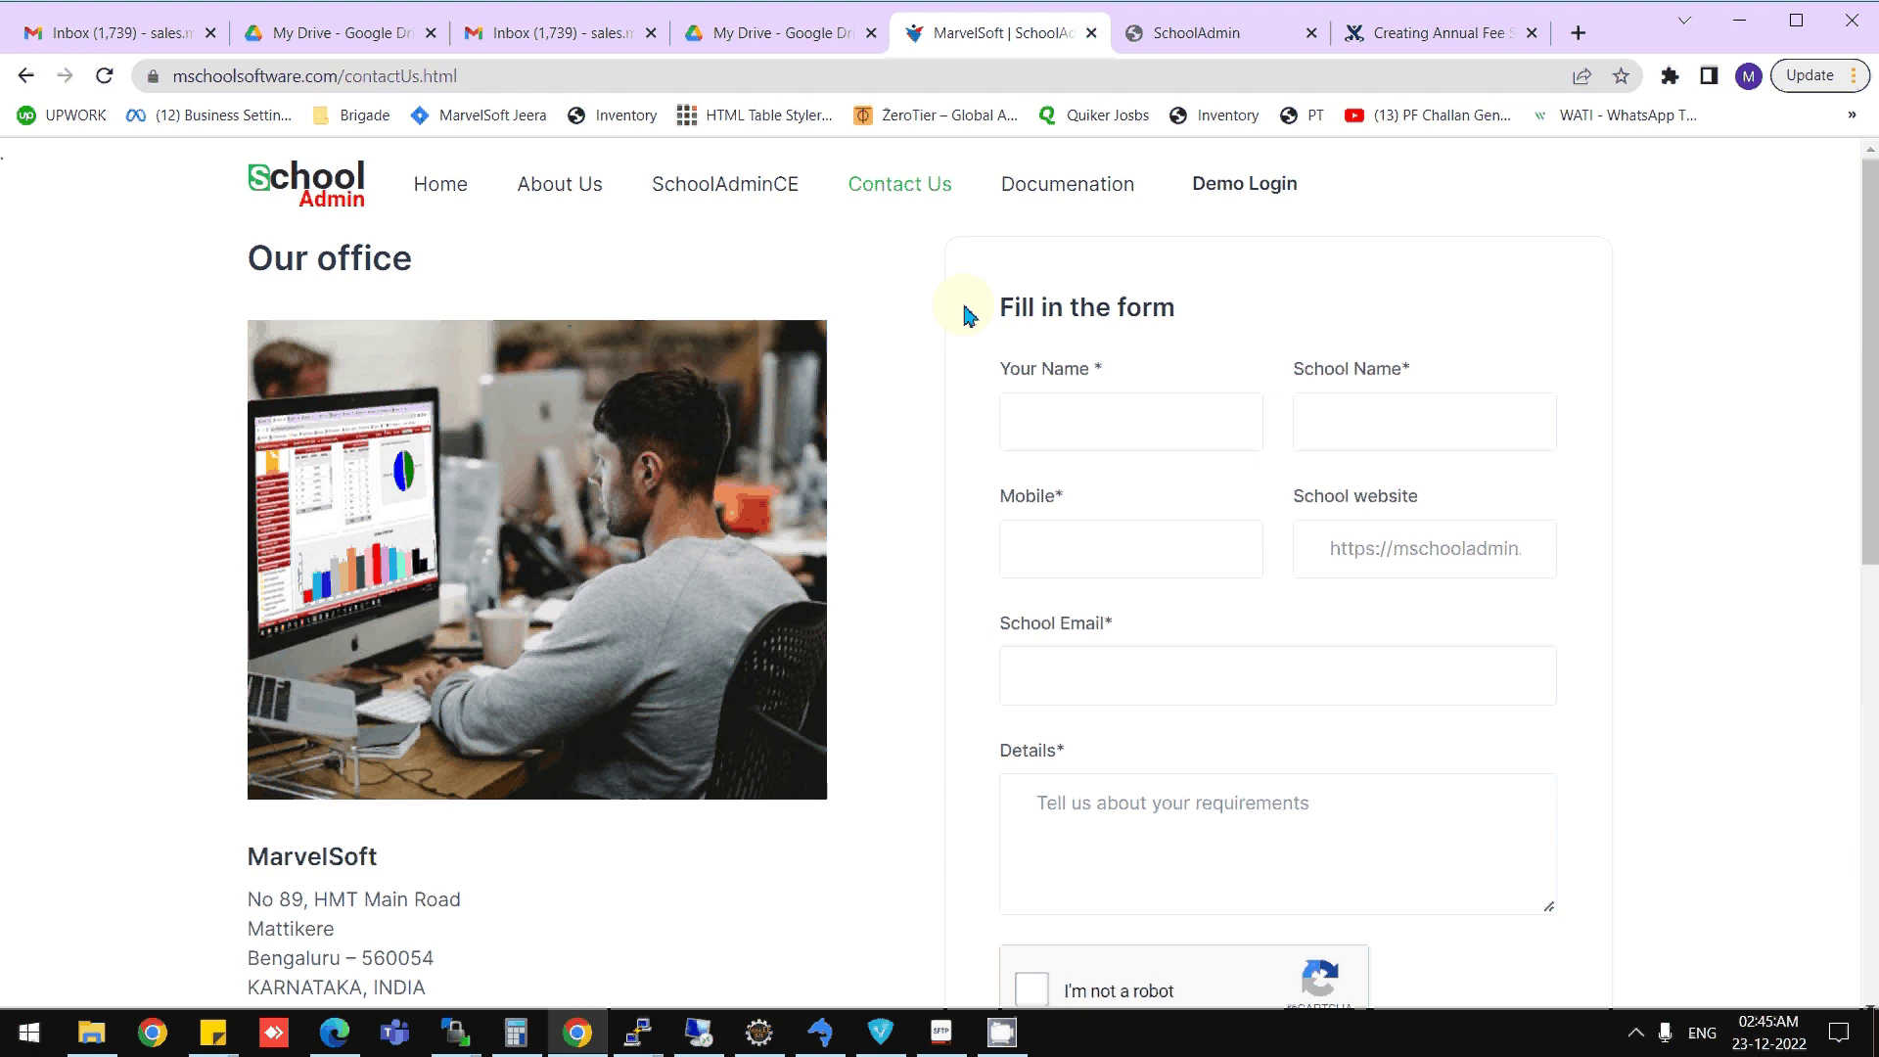
{"action": "left_click", "coordinate": [796, 191]}
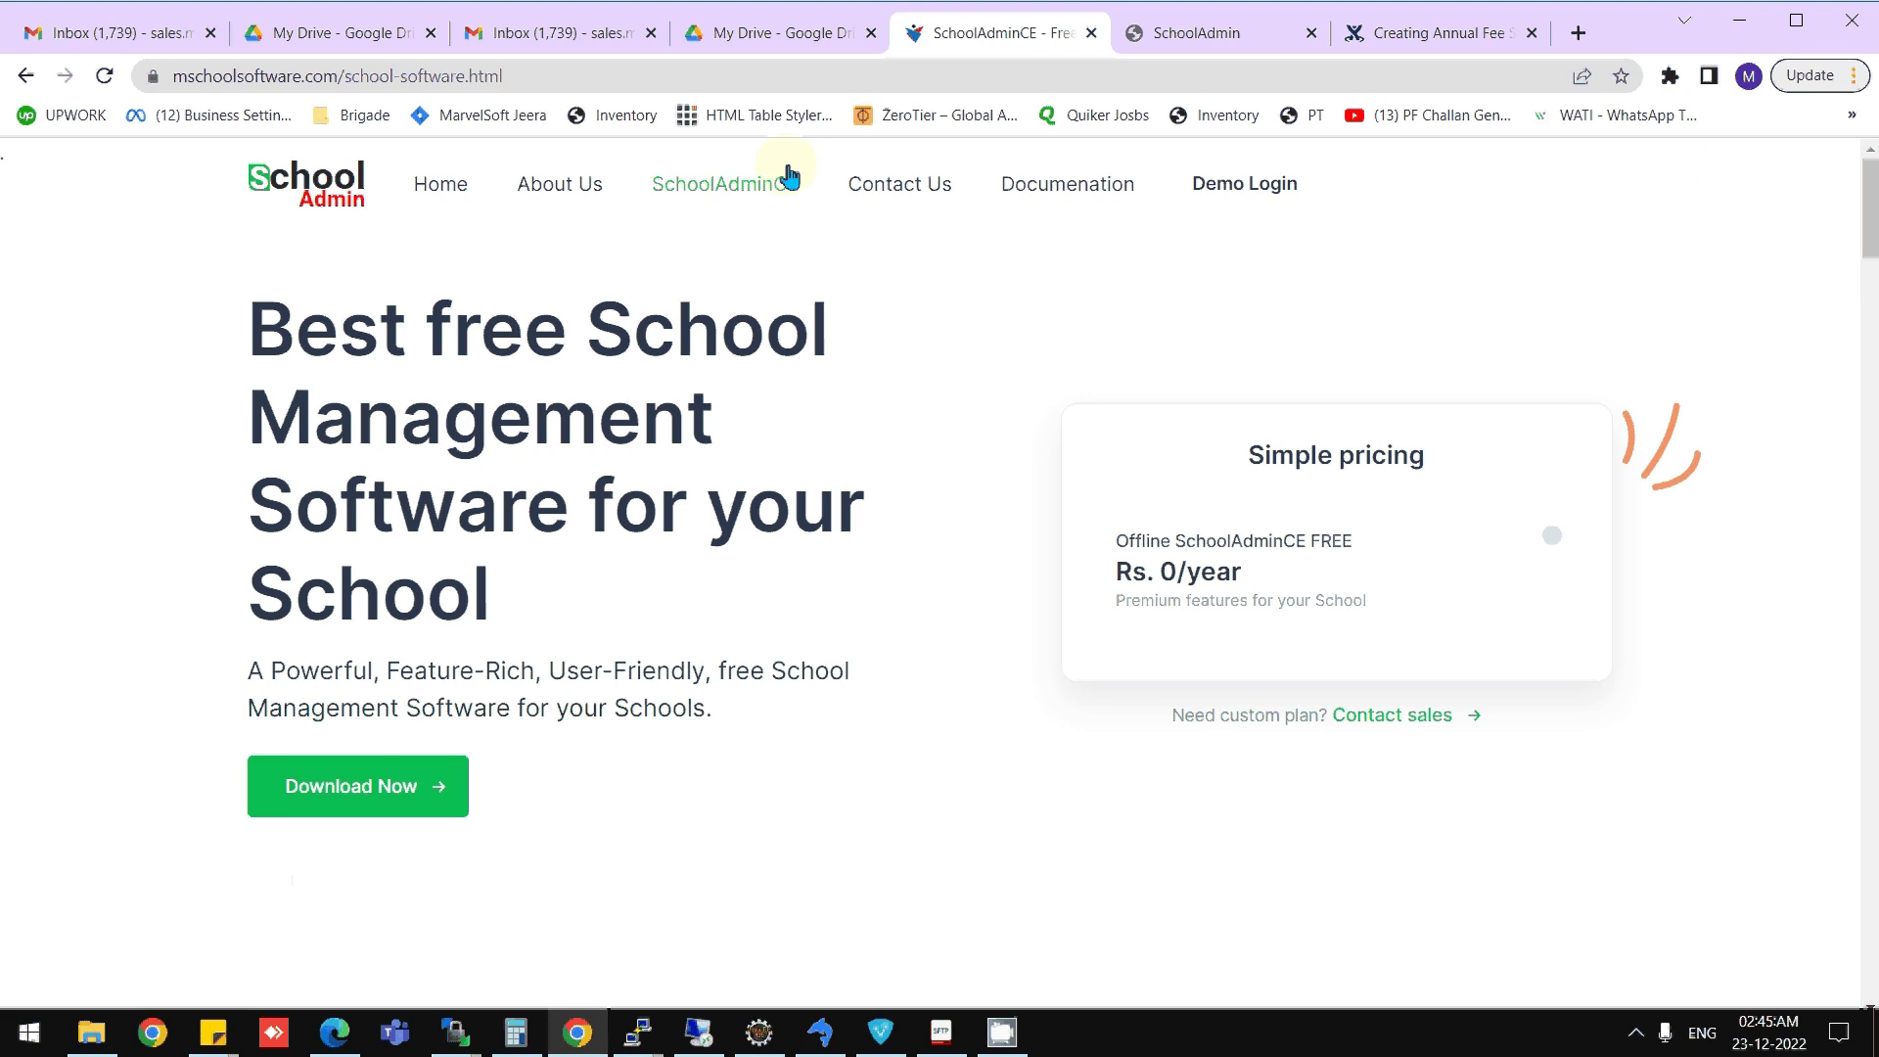
{"action": "left_click", "coordinate": [377, 788]}
{"action": "scroll", "coordinate": [480, 748], "scroll_direction": "down", "scroll_amount": 2}
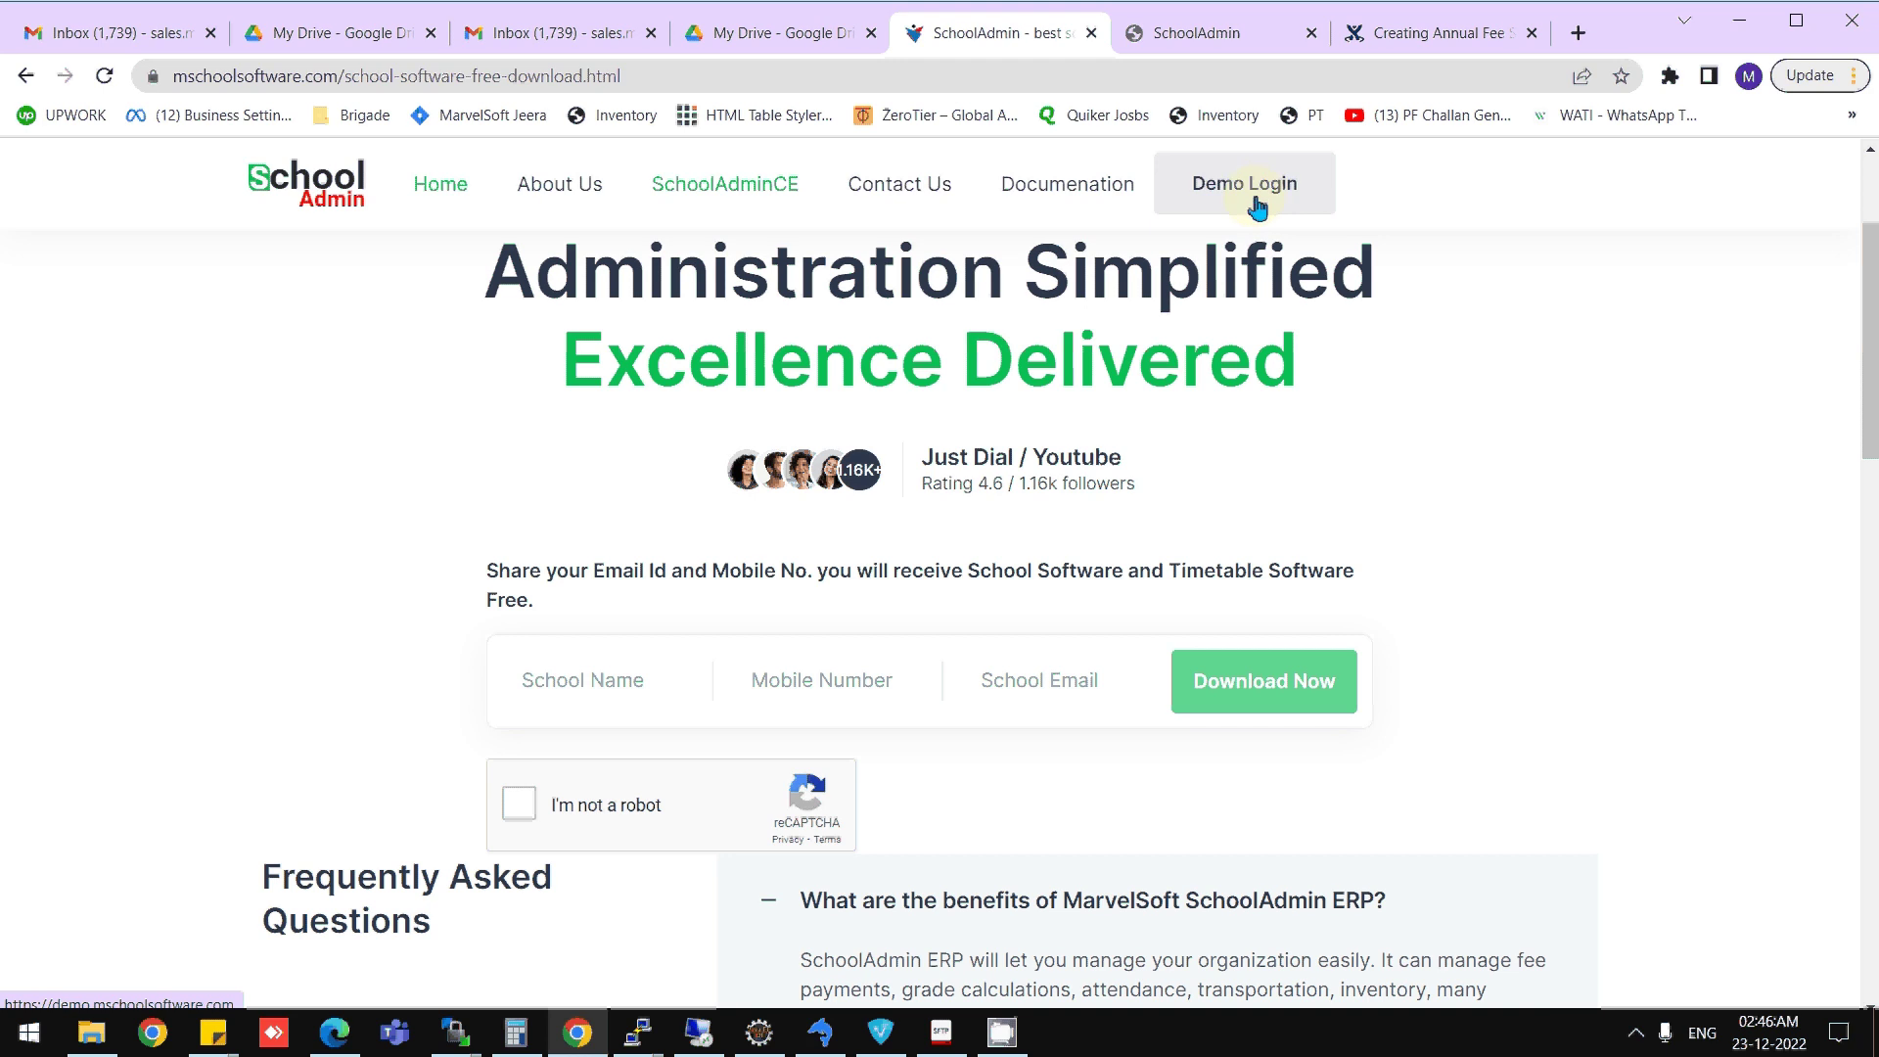
- Launch the SchoolAdmin online demo and log out of the current demo account
{"action": "left_click", "coordinate": [1245, 204]}
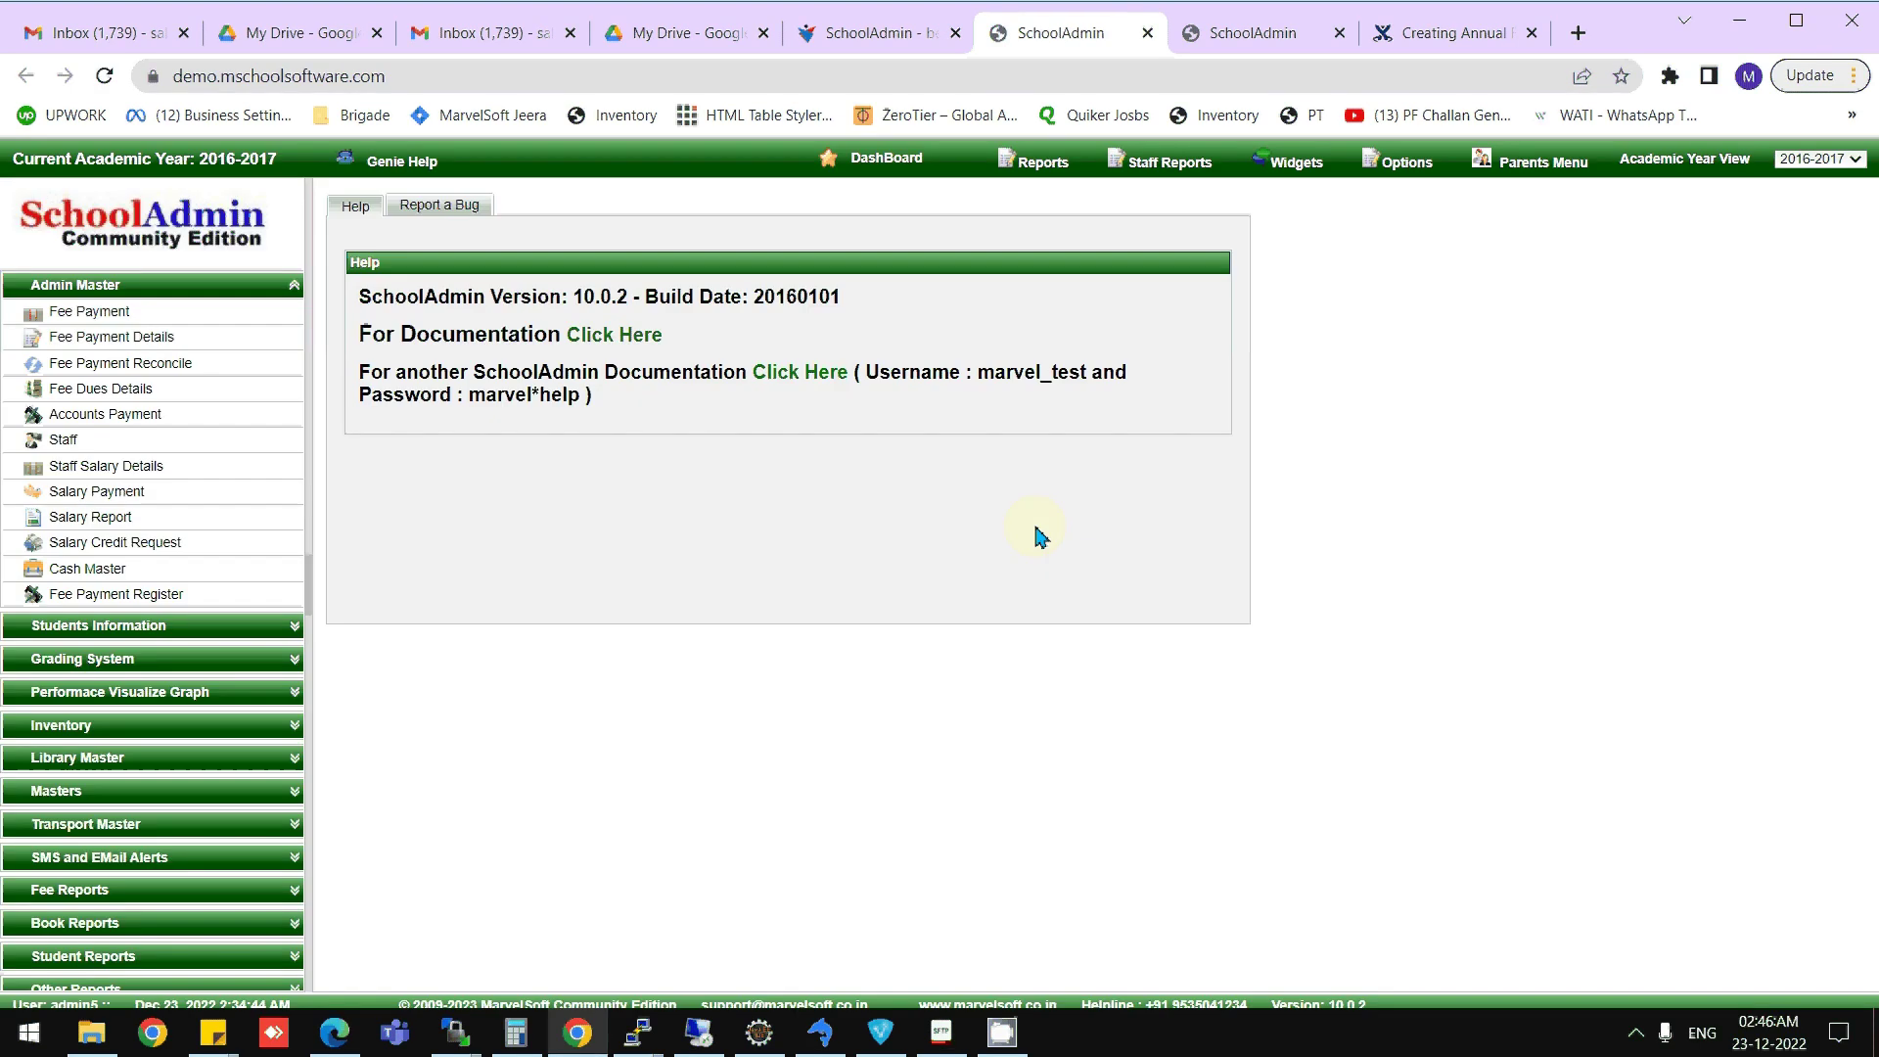
{"action": "left_click", "coordinate": [1395, 160]}
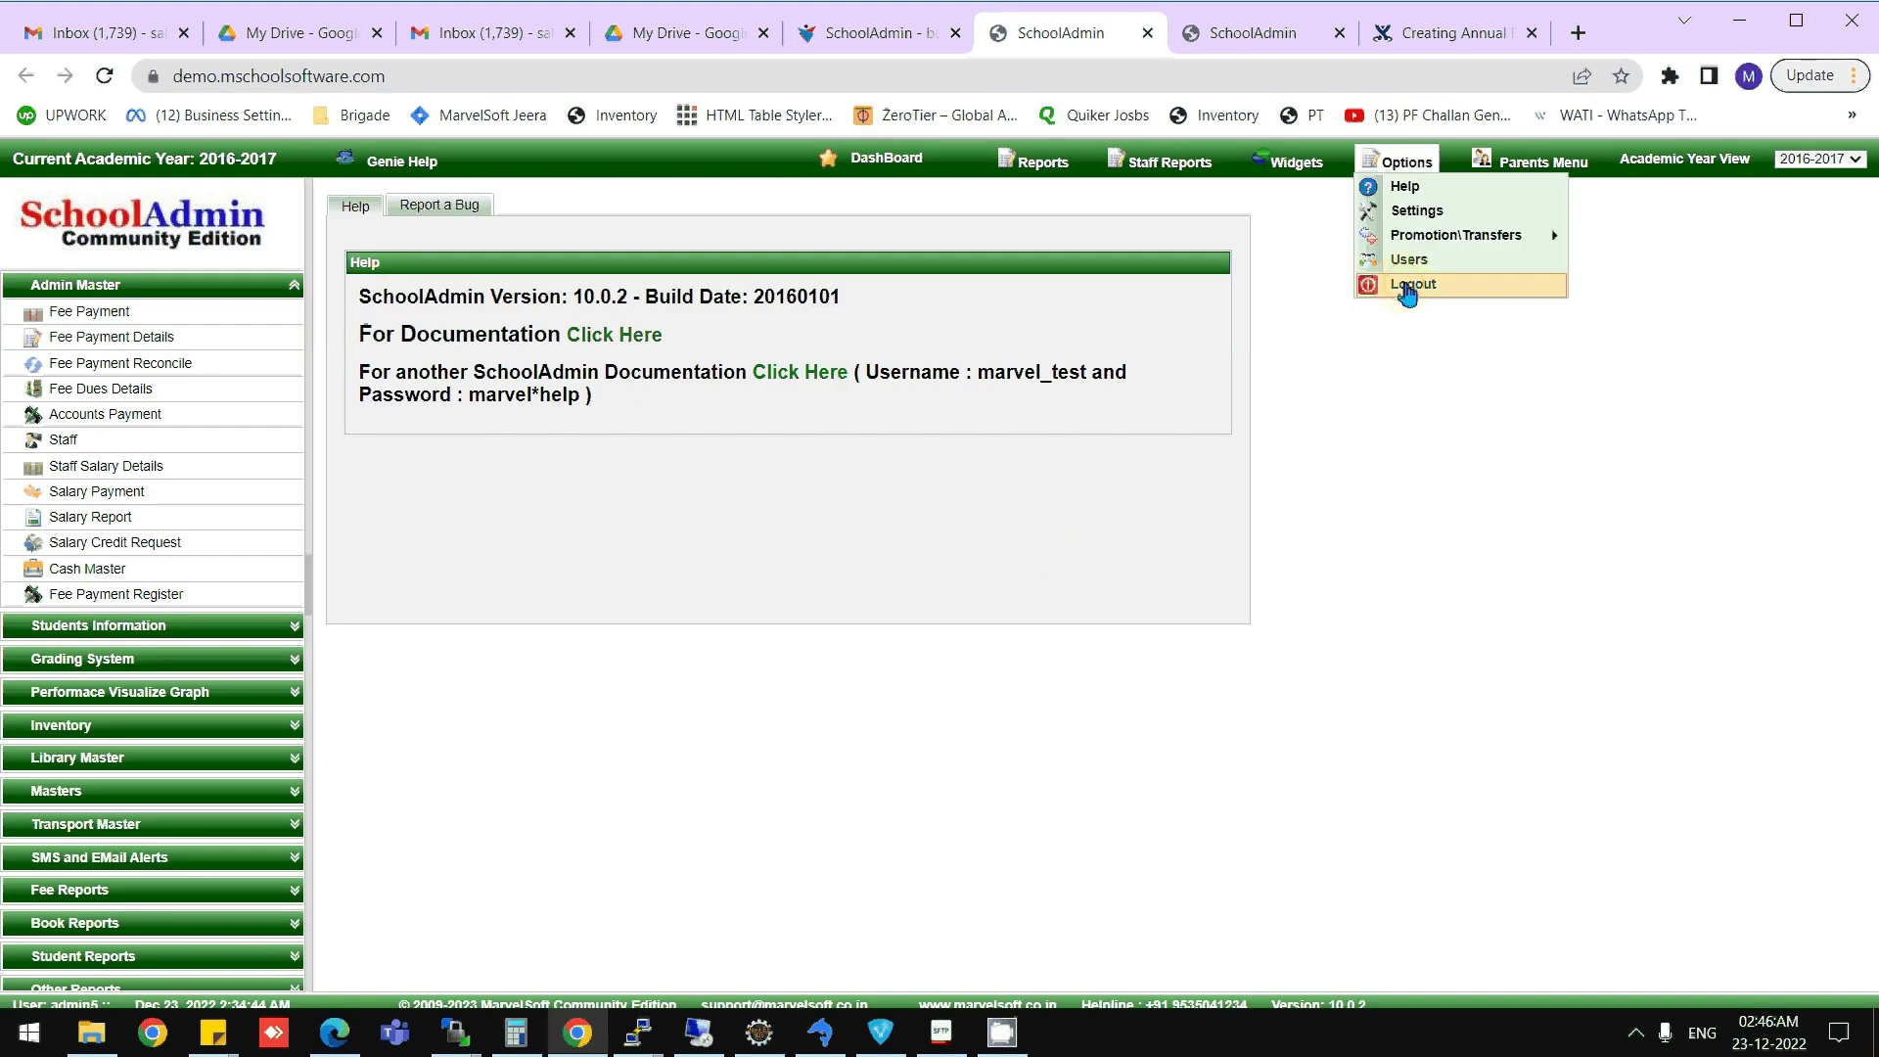
{"action": "left_click", "coordinate": [1410, 280]}
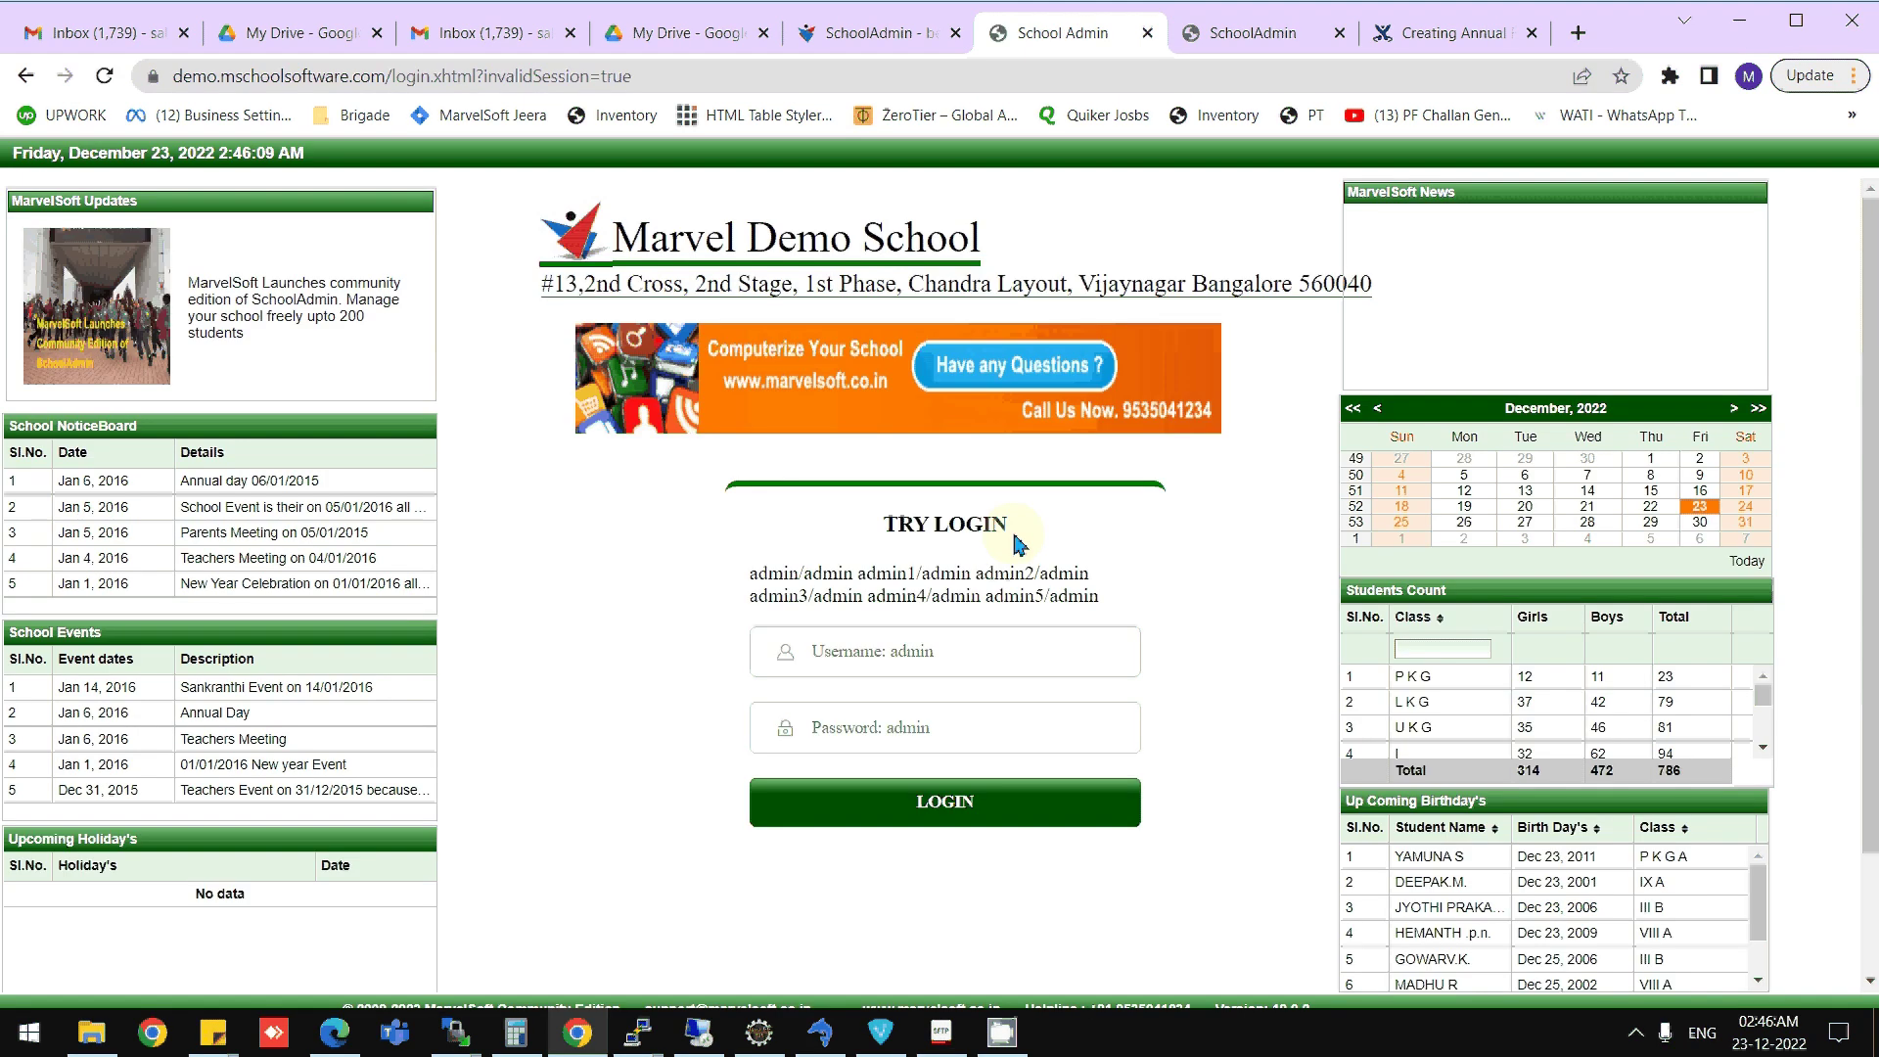
- Log back in using the saved admin5 demo credentials
{"action": "left_click", "coordinate": [896, 651]}
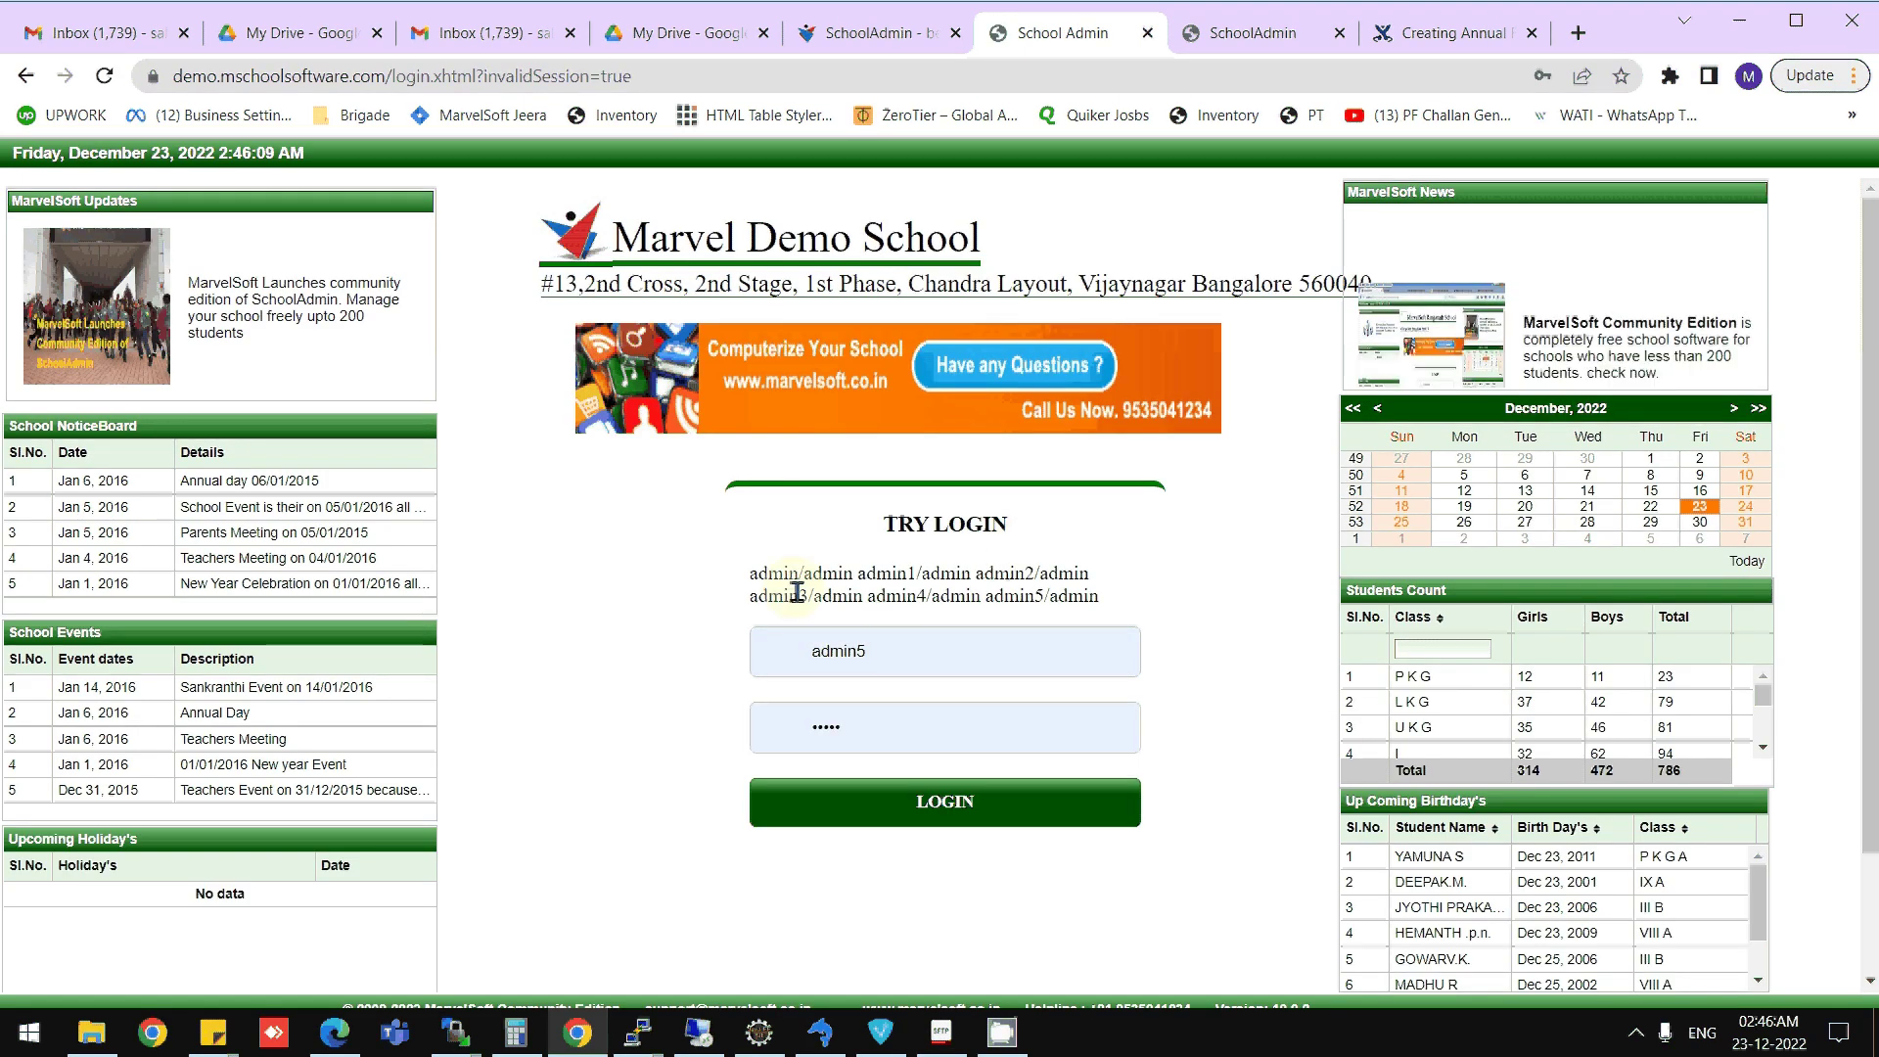
{"action": "triple_click", "coordinate": [1050, 596]}
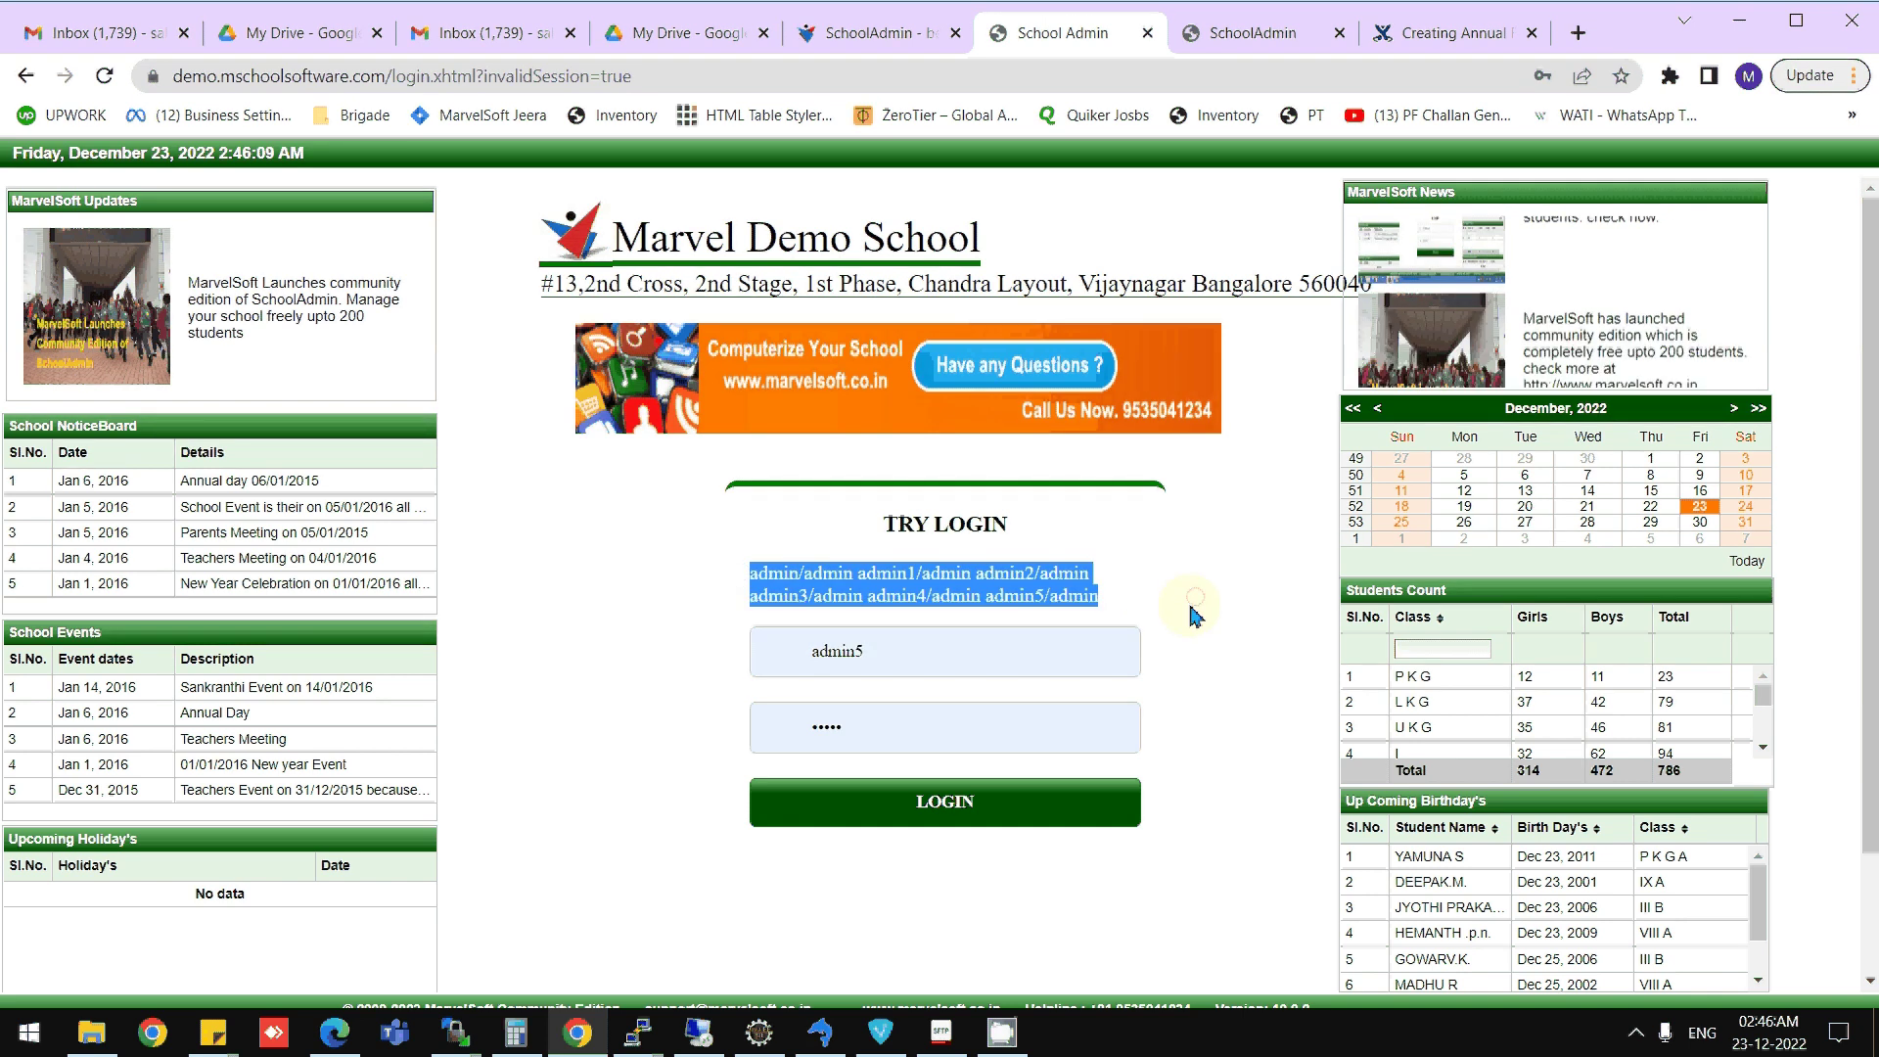
{"action": "left_click", "coordinate": [1146, 595]}
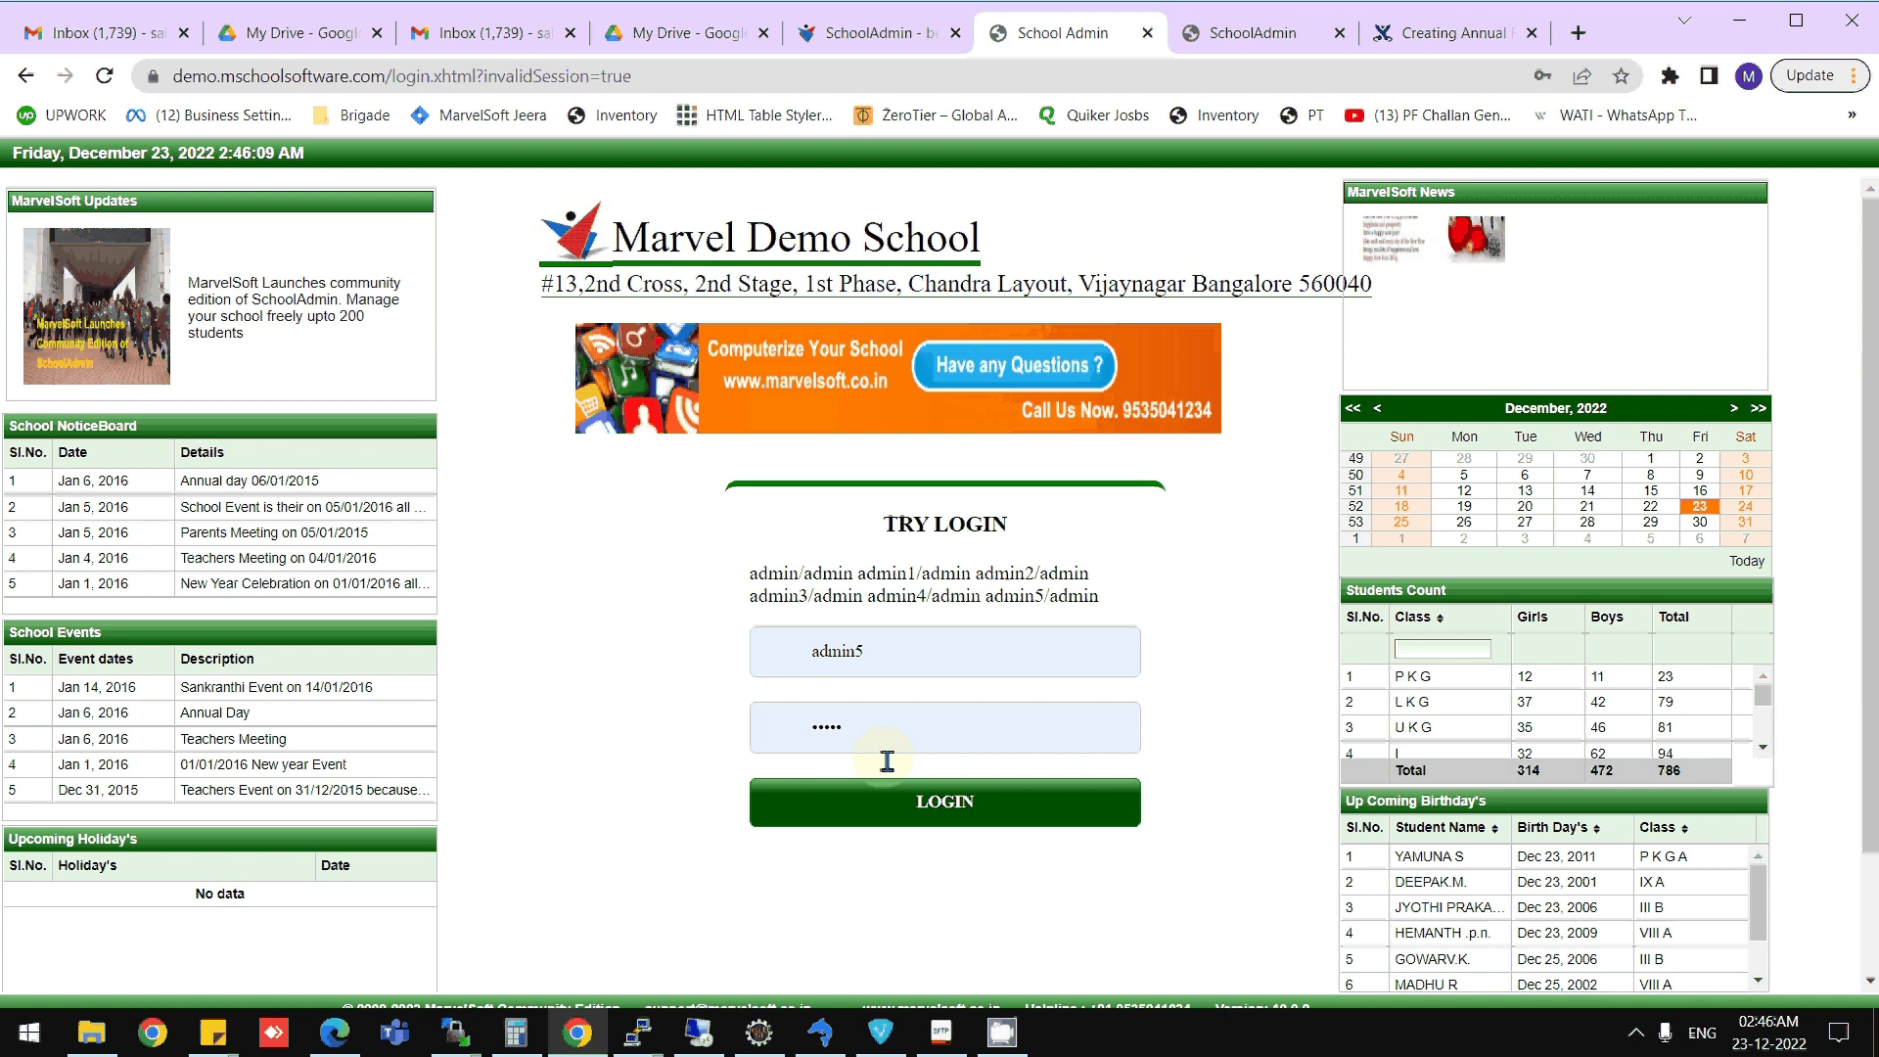
{"action": "left_click", "coordinate": [993, 810]}
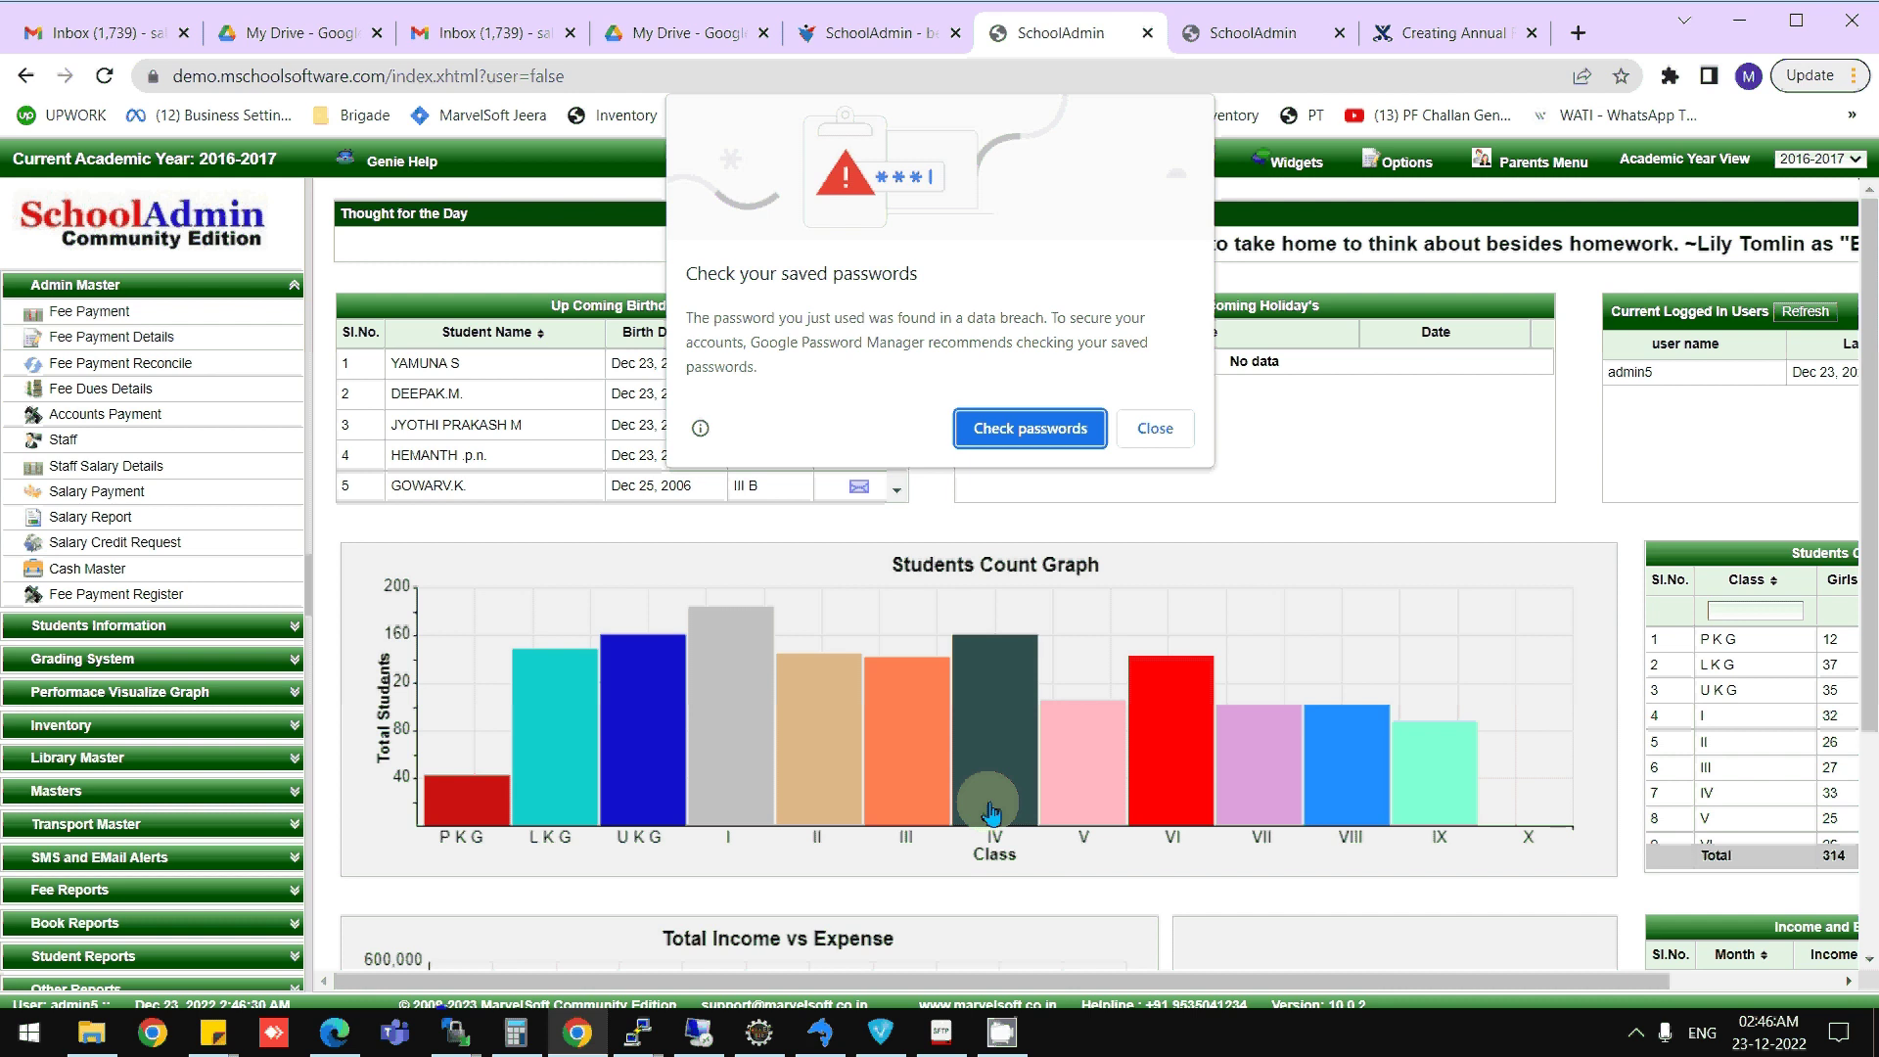
- Dismiss the saved-passwords warning and review the dashboard charts at full width, then restore the sidebar
{"action": "left_click", "coordinate": [1153, 428]}
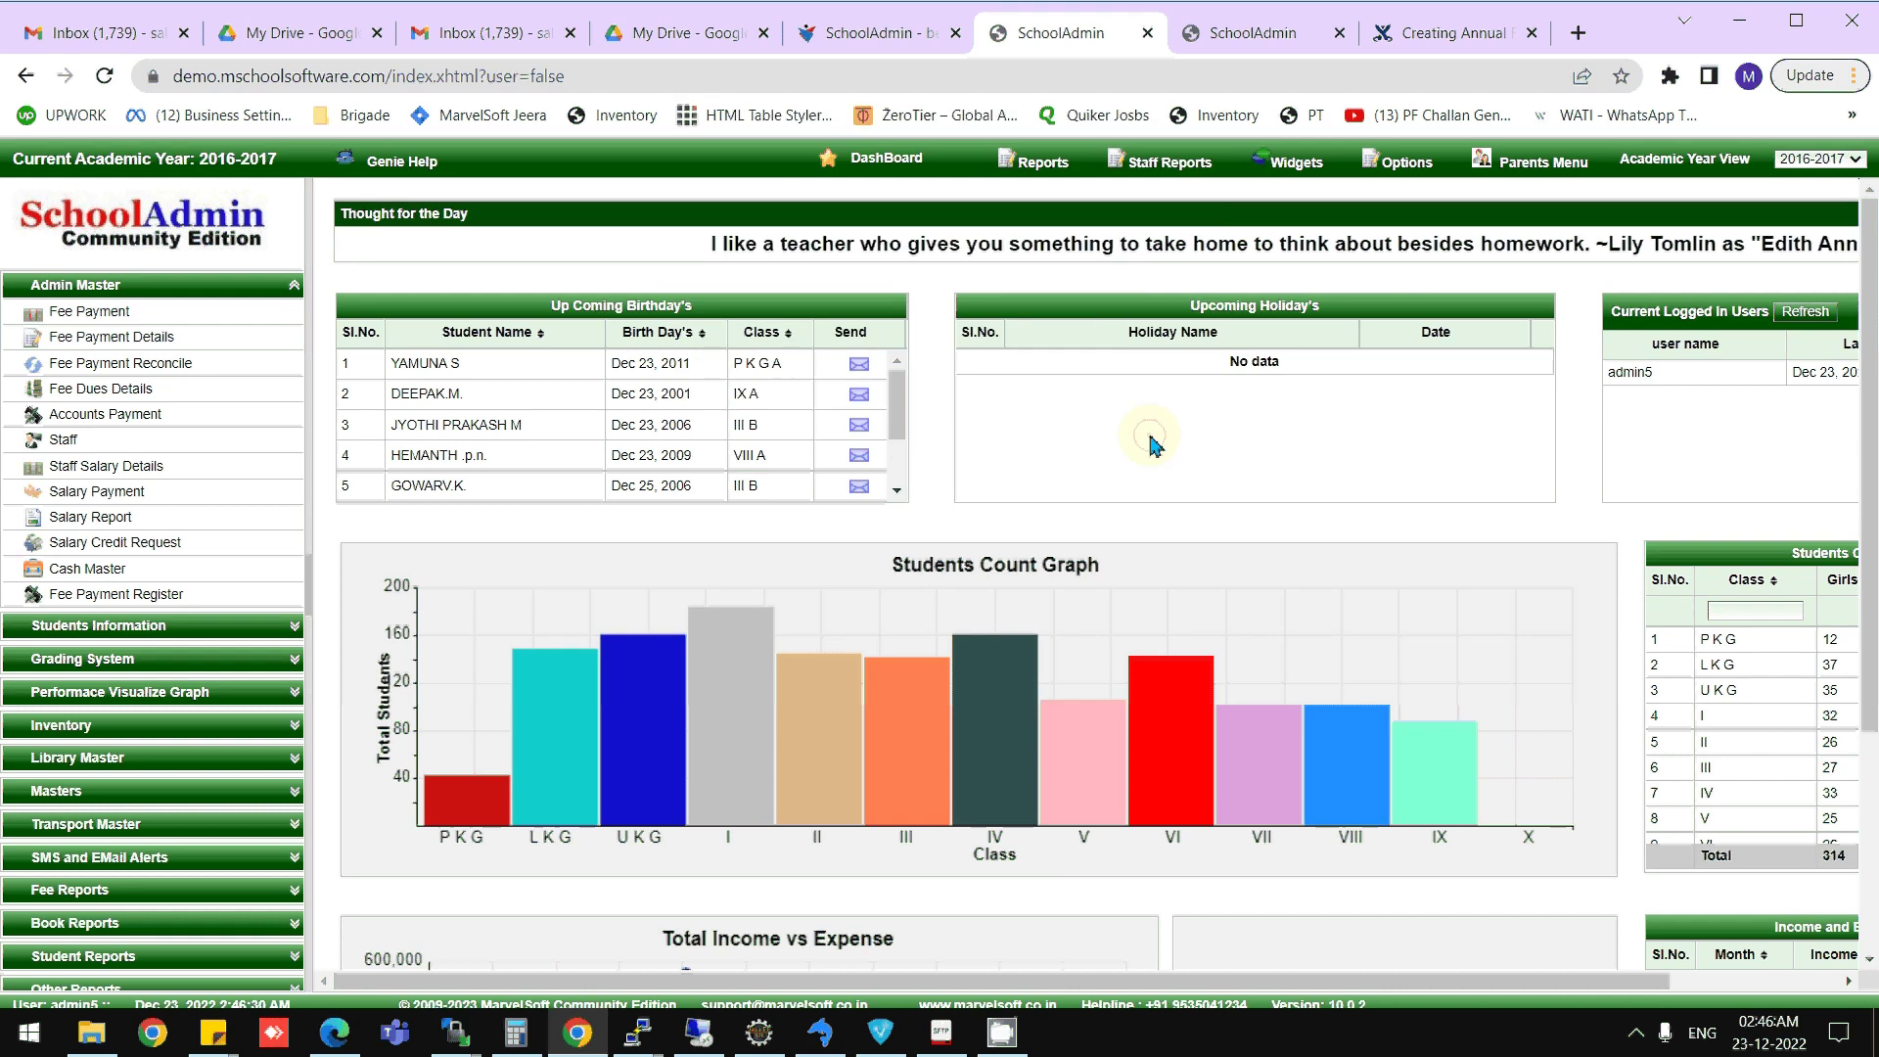
{"action": "left_click", "coordinate": [315, 599]}
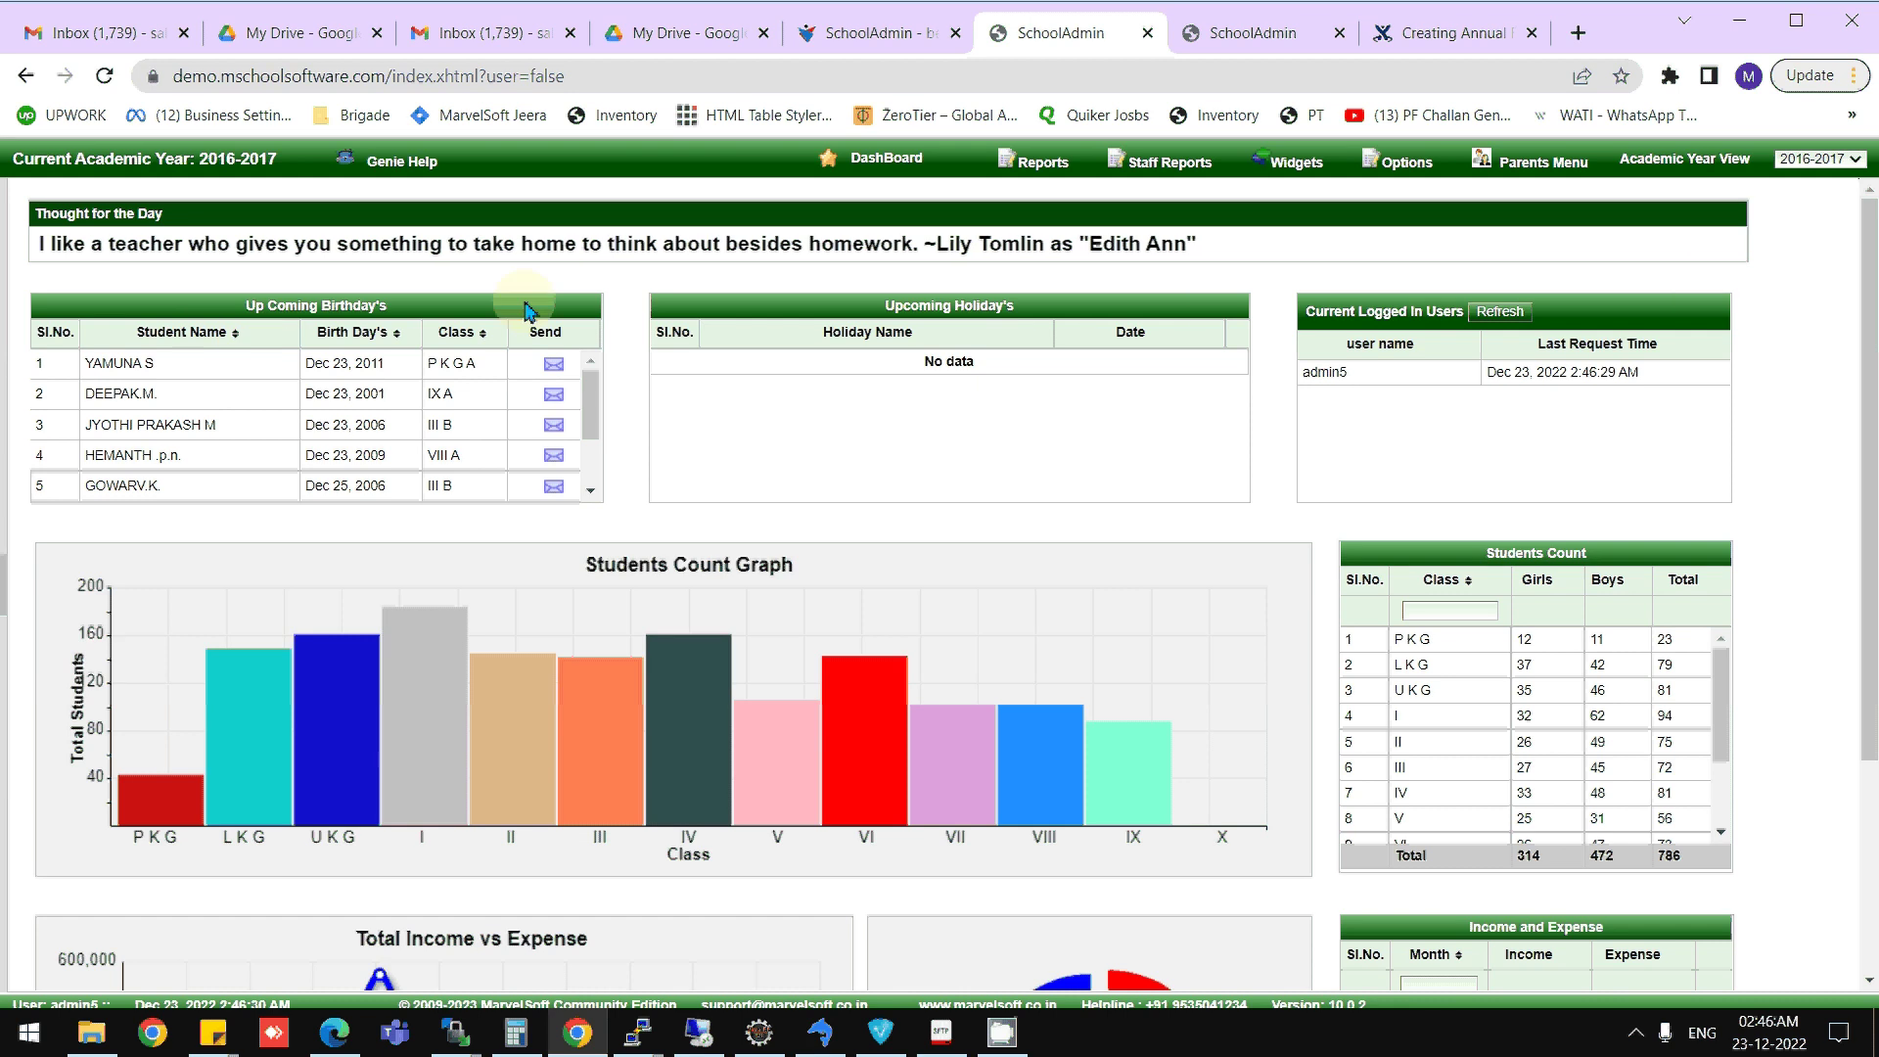
{"action": "scroll", "coordinate": [856, 724], "scroll_direction": "down", "scroll_amount": 2}
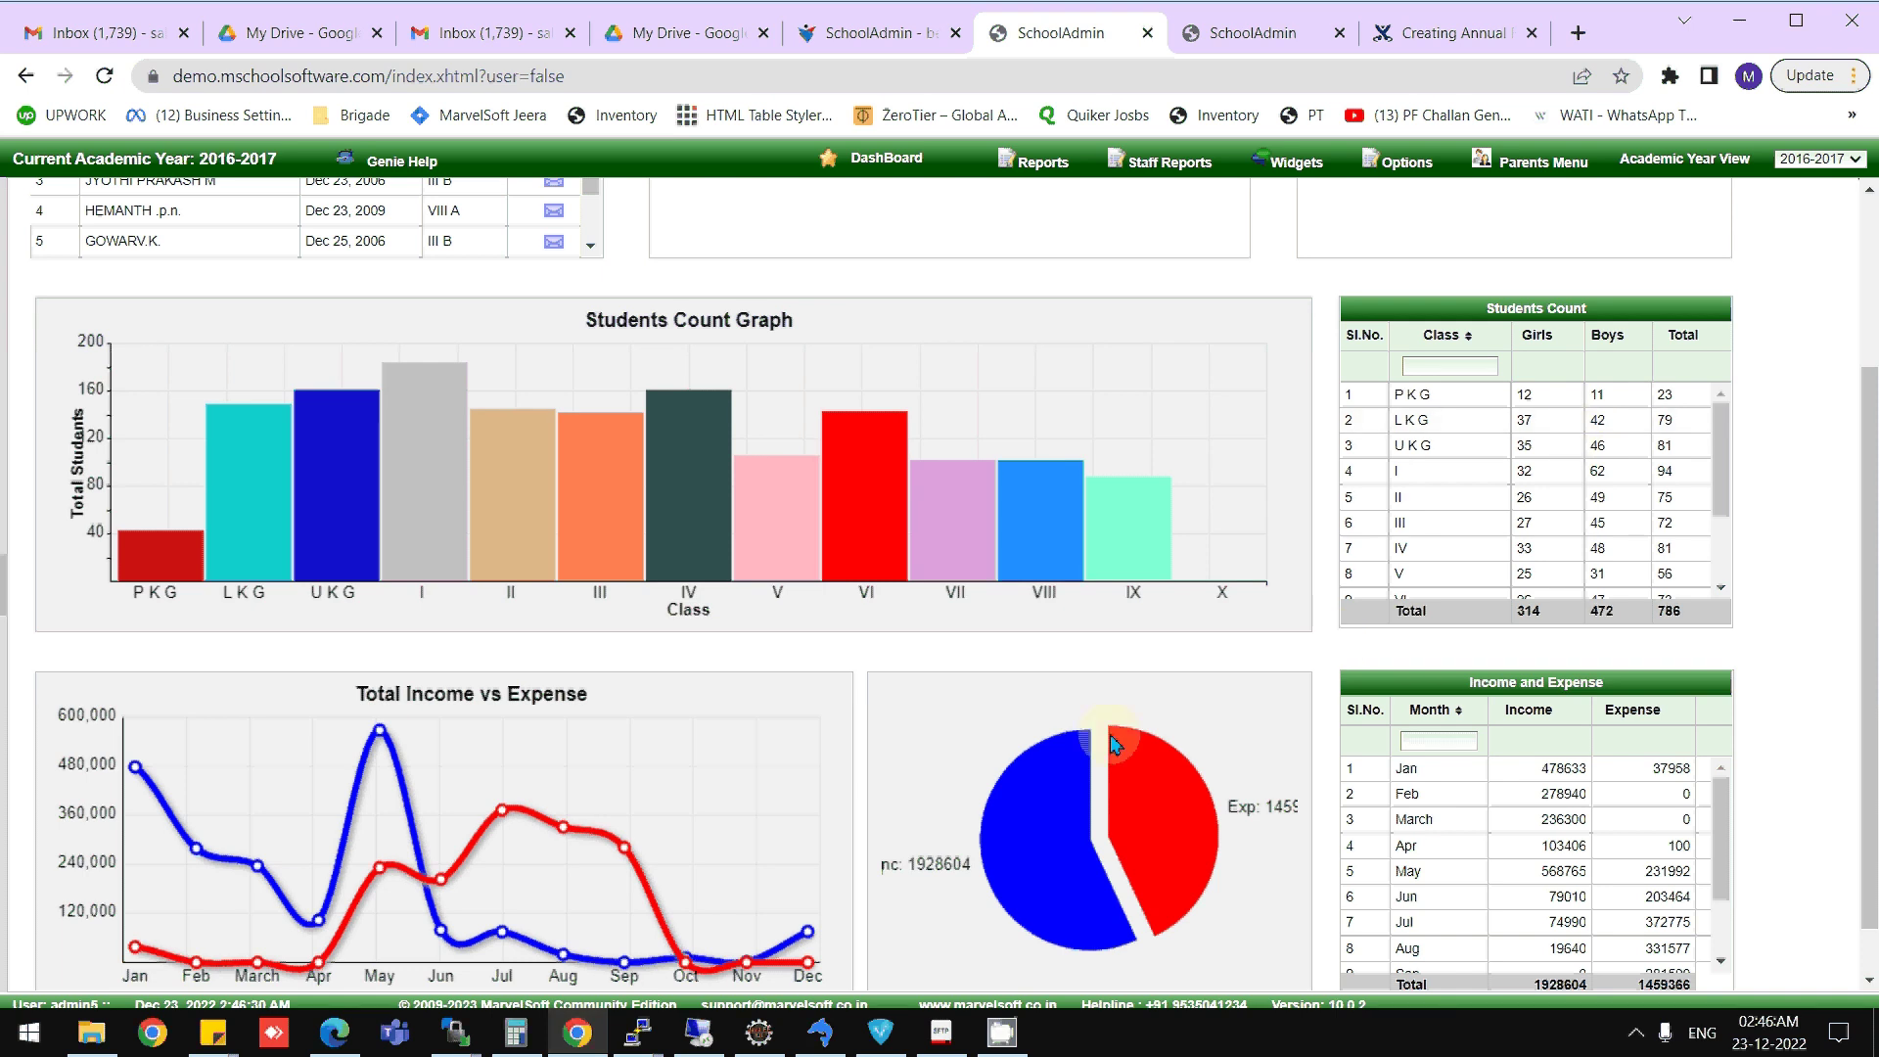
{"action": "scroll", "coordinate": [403, 690], "scroll_direction": "down", "scroll_amount": 1}
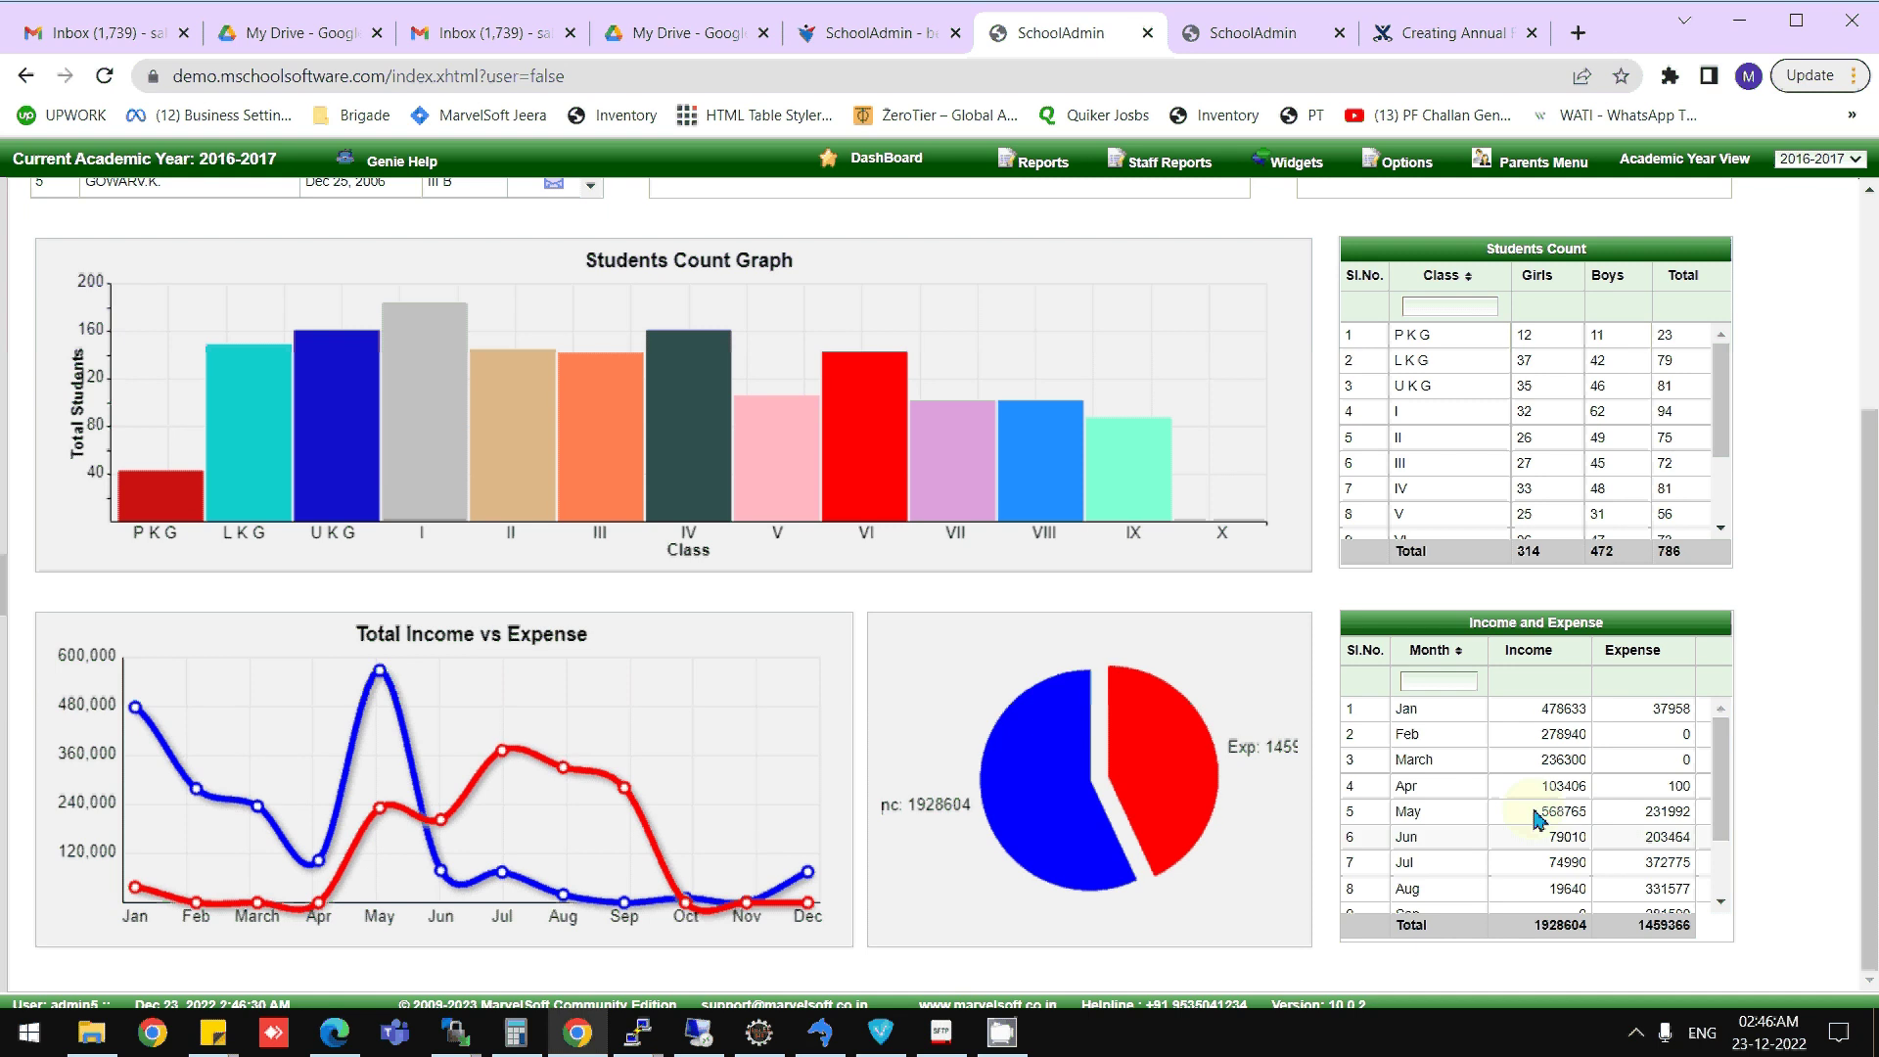
{"action": "scroll", "coordinate": [1648, 863], "scroll_direction": "up", "scroll_amount": 2}
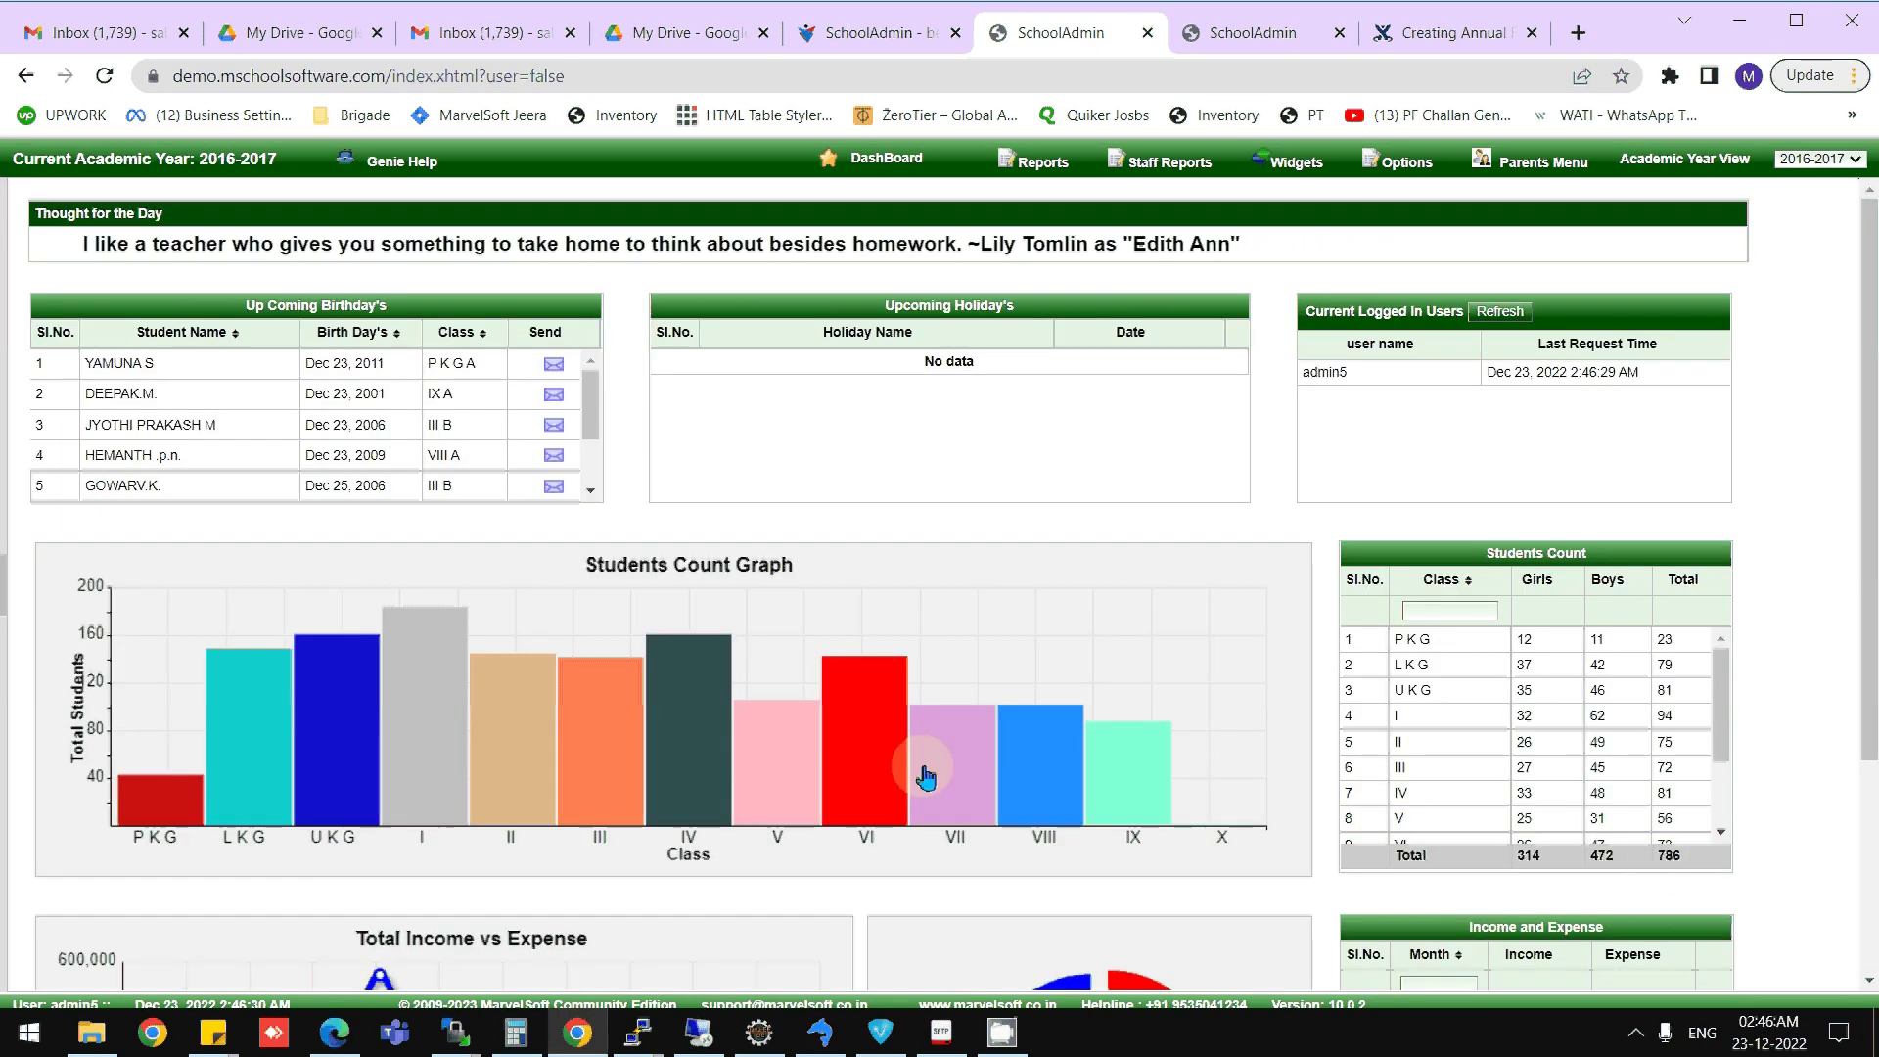
{"action": "left_click", "coordinate": [8, 580]}
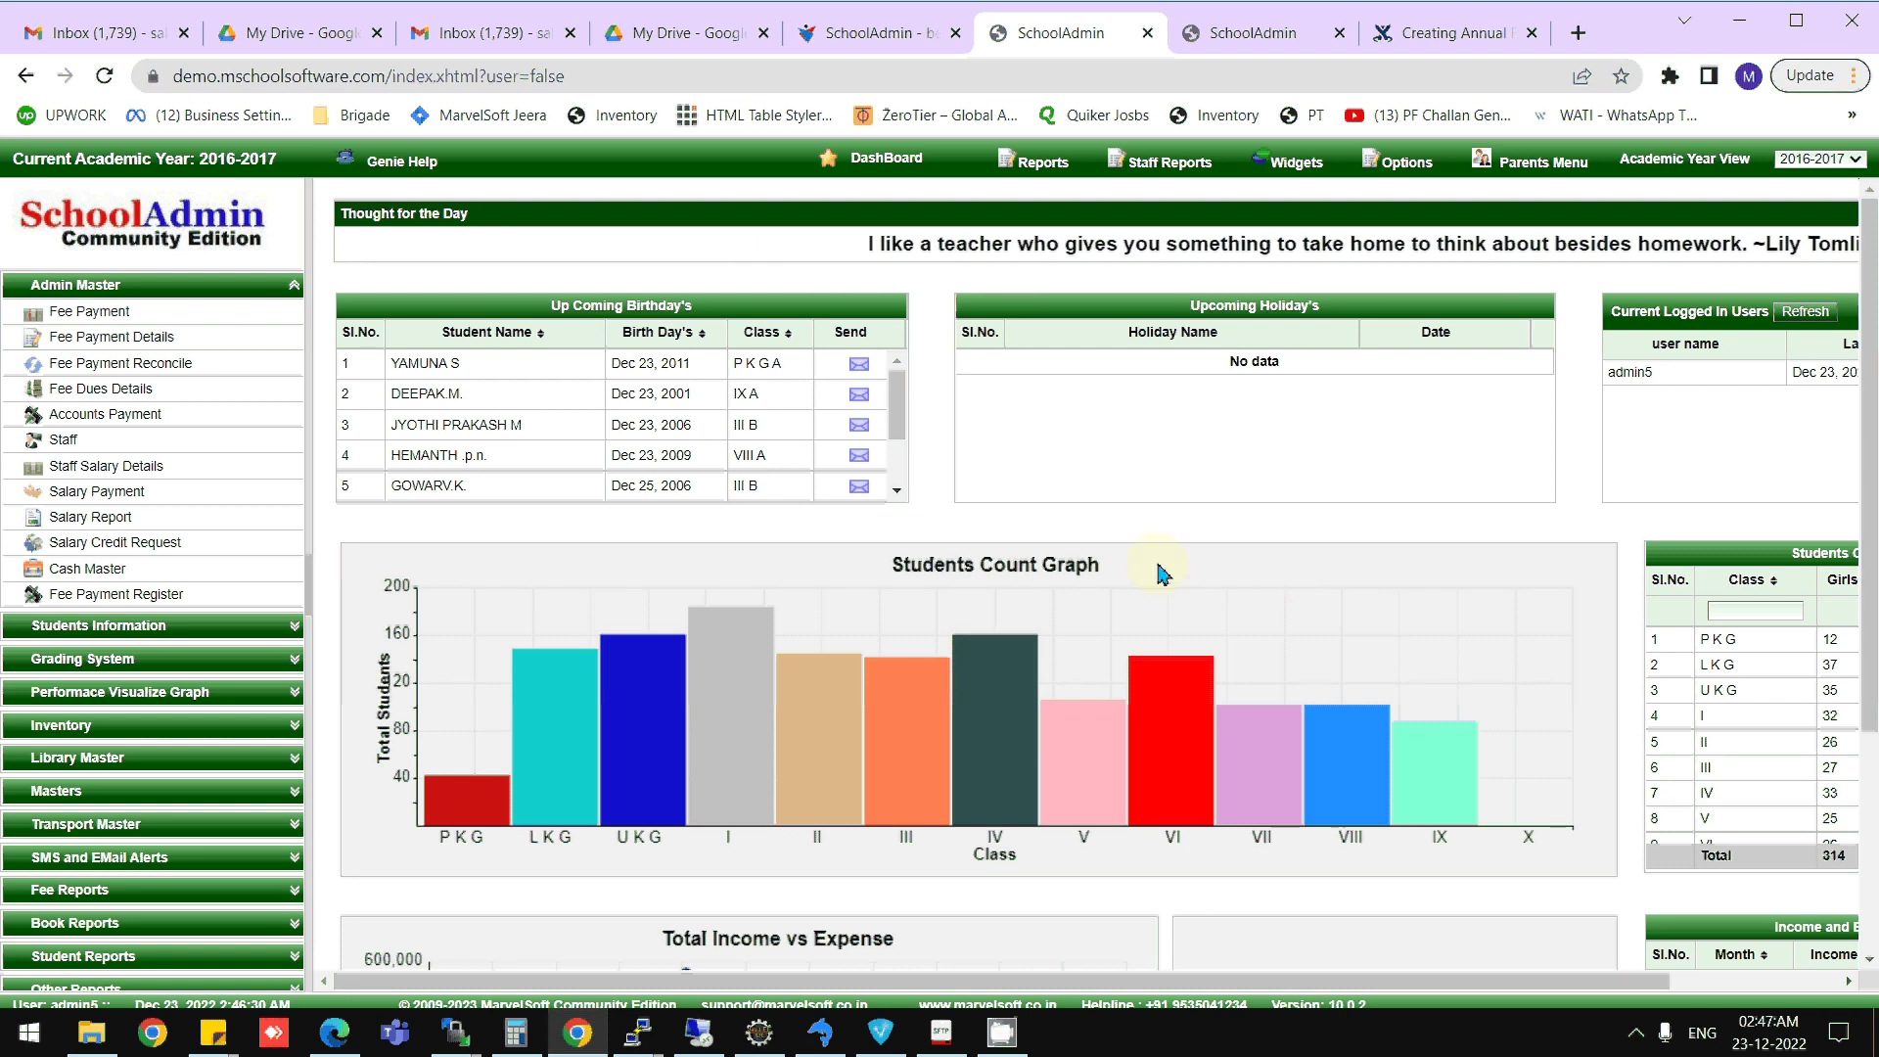
{"action": "mouse_move", "coordinate": [1397, 162]}
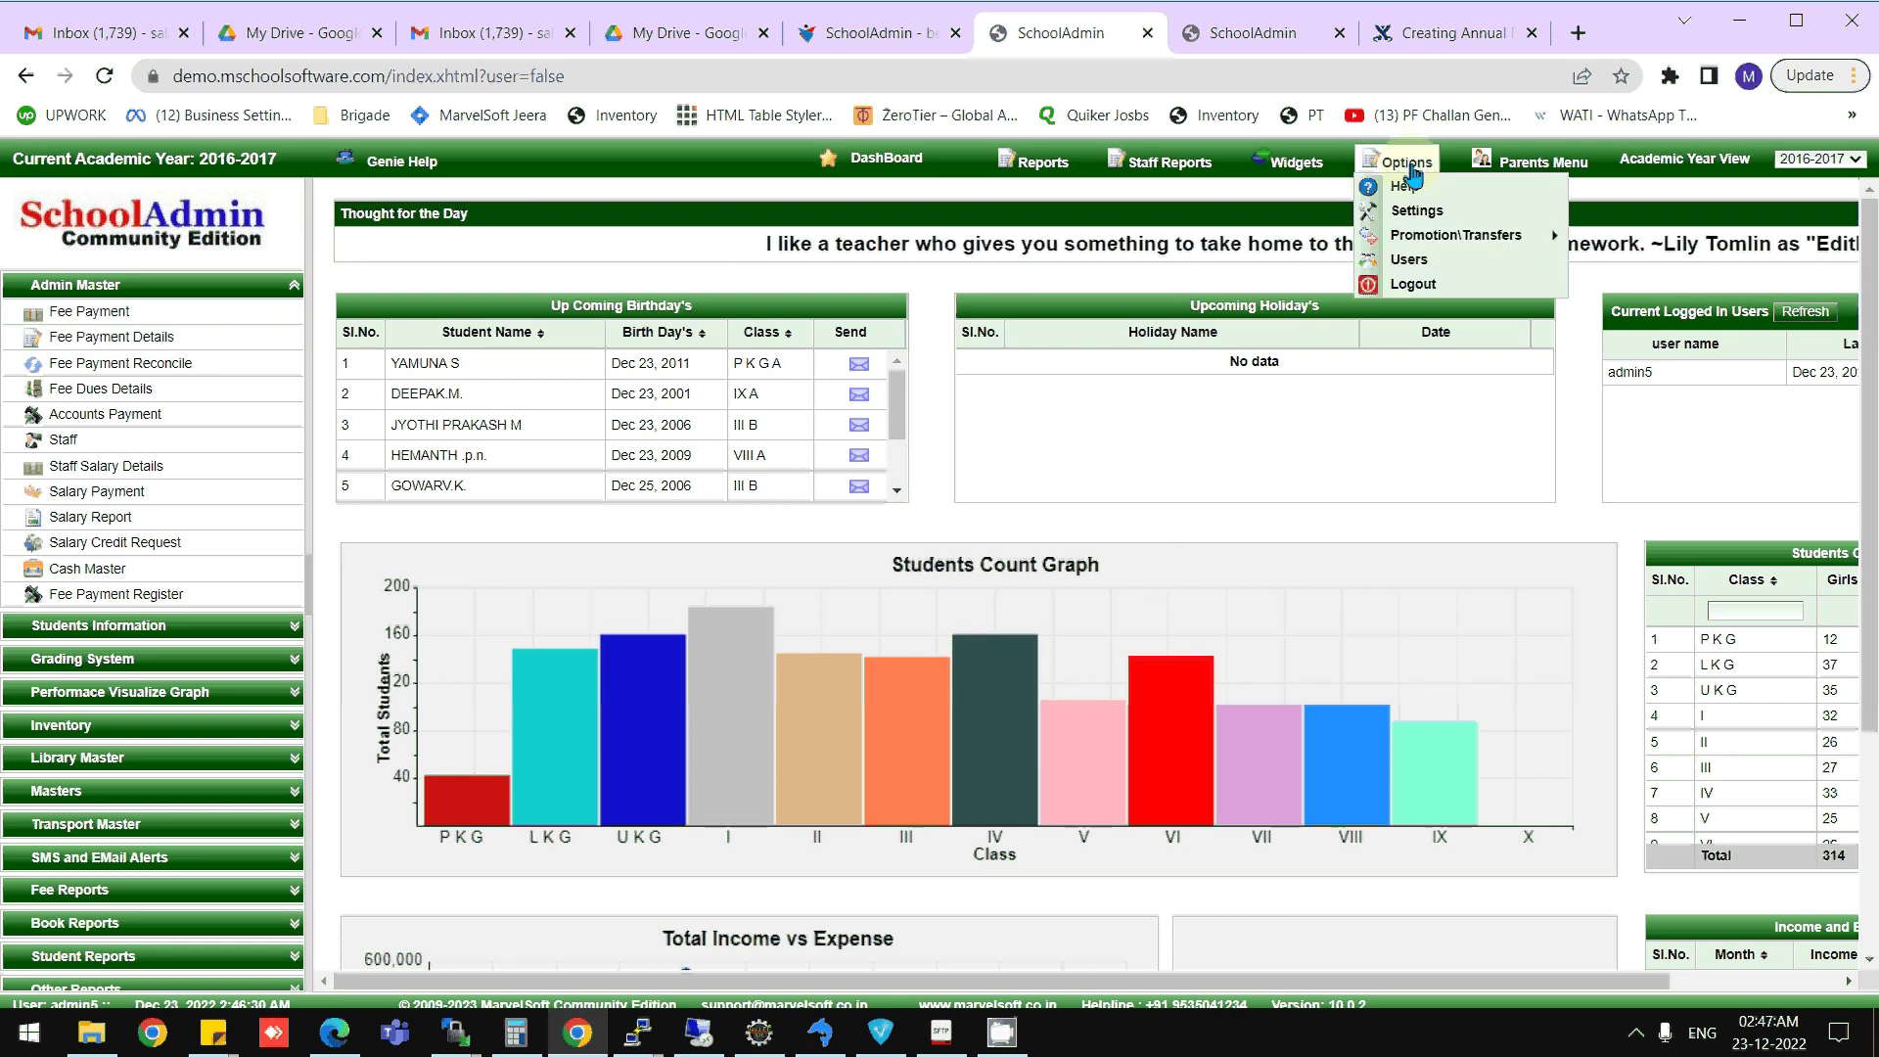
- View Marvel Demo School's settings and expand the Masters section of the sidebar
{"action": "left_click", "coordinate": [1412, 186]}
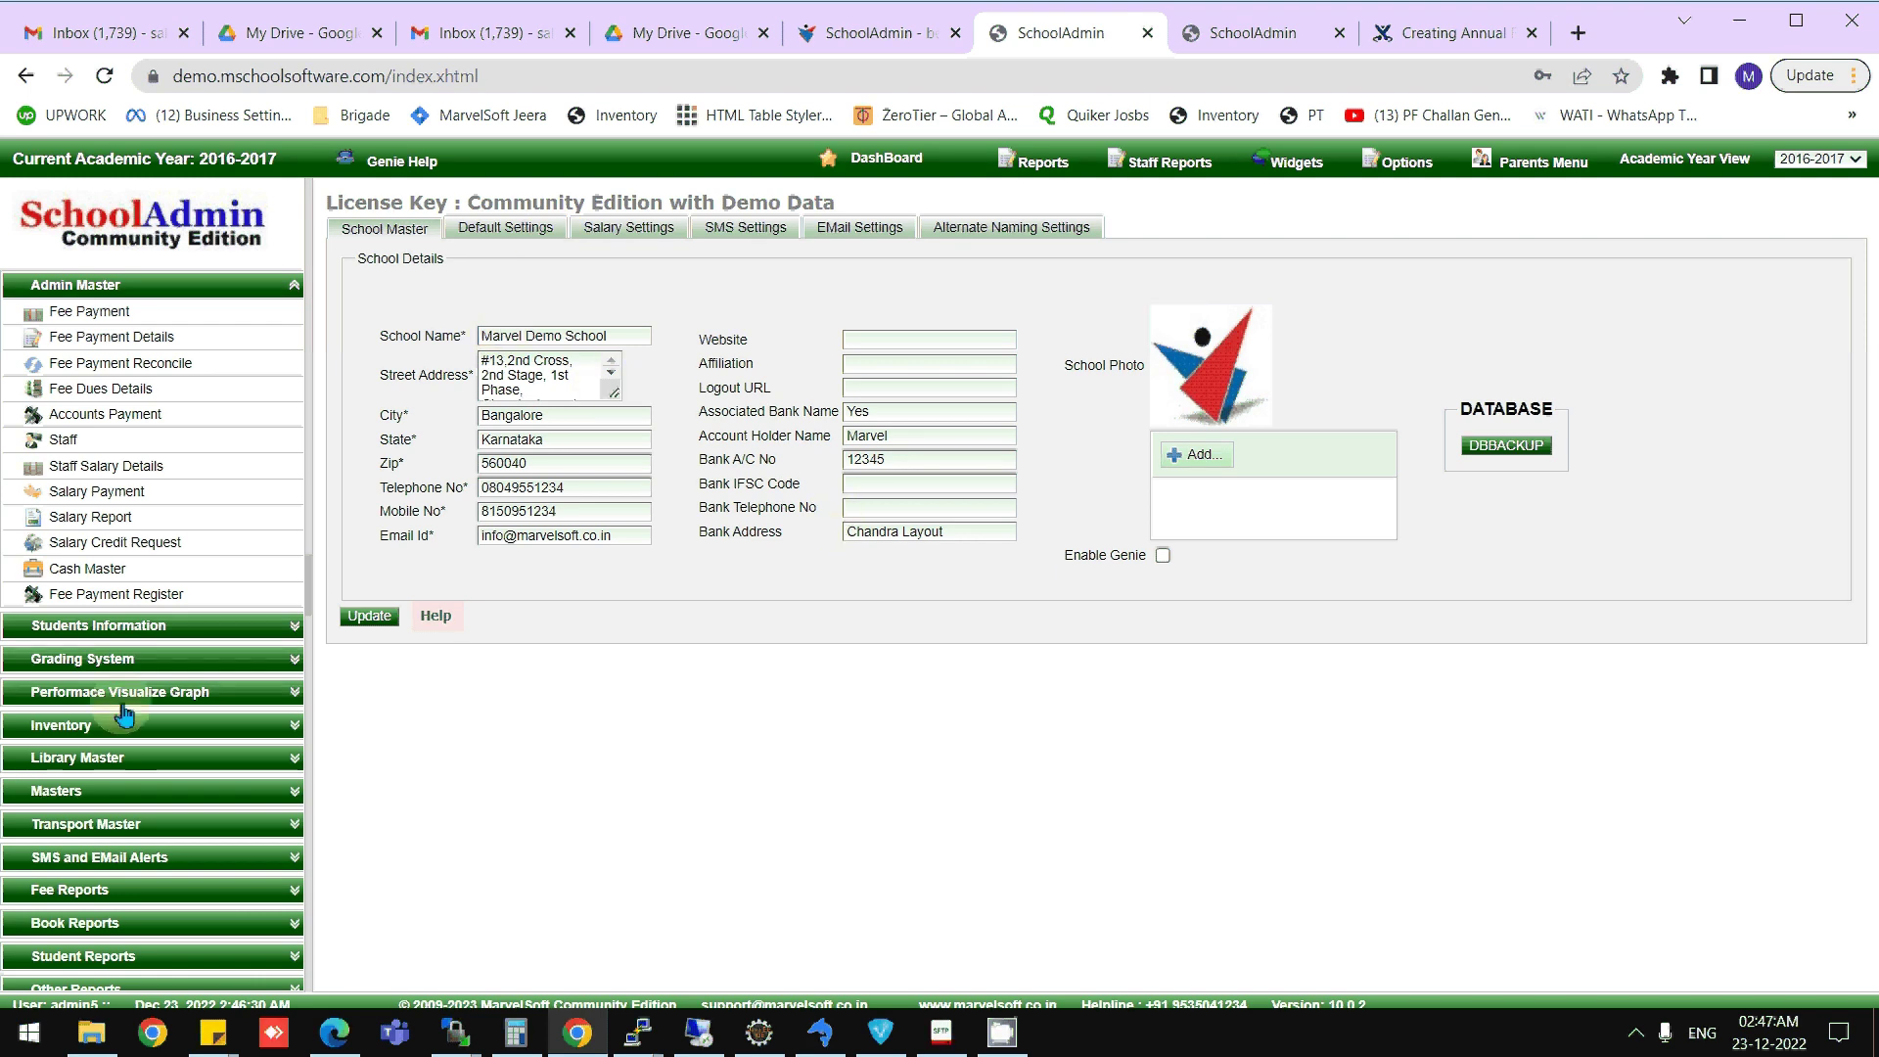
{"action": "left_click", "coordinate": [153, 790]}
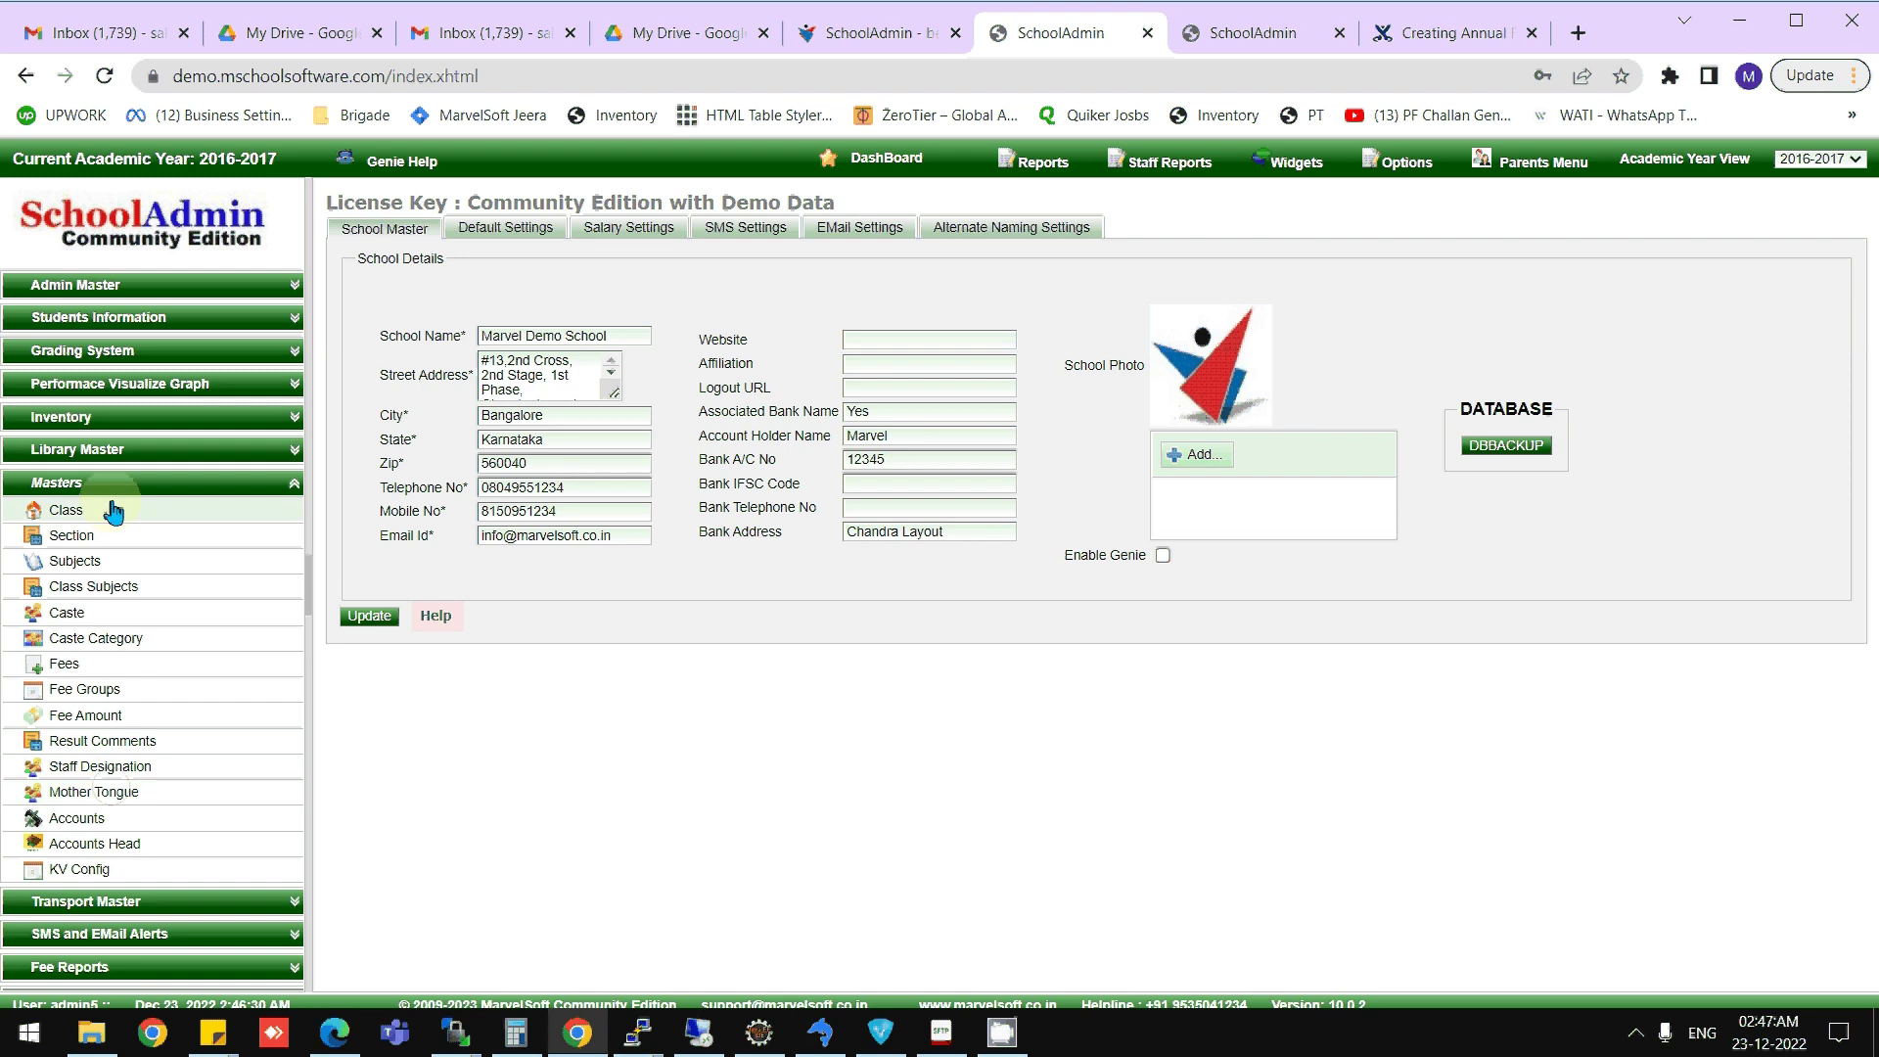
- Browse the Class, Class Sections and Class Subjects master lists
{"action": "left_click", "coordinate": [66, 509]}
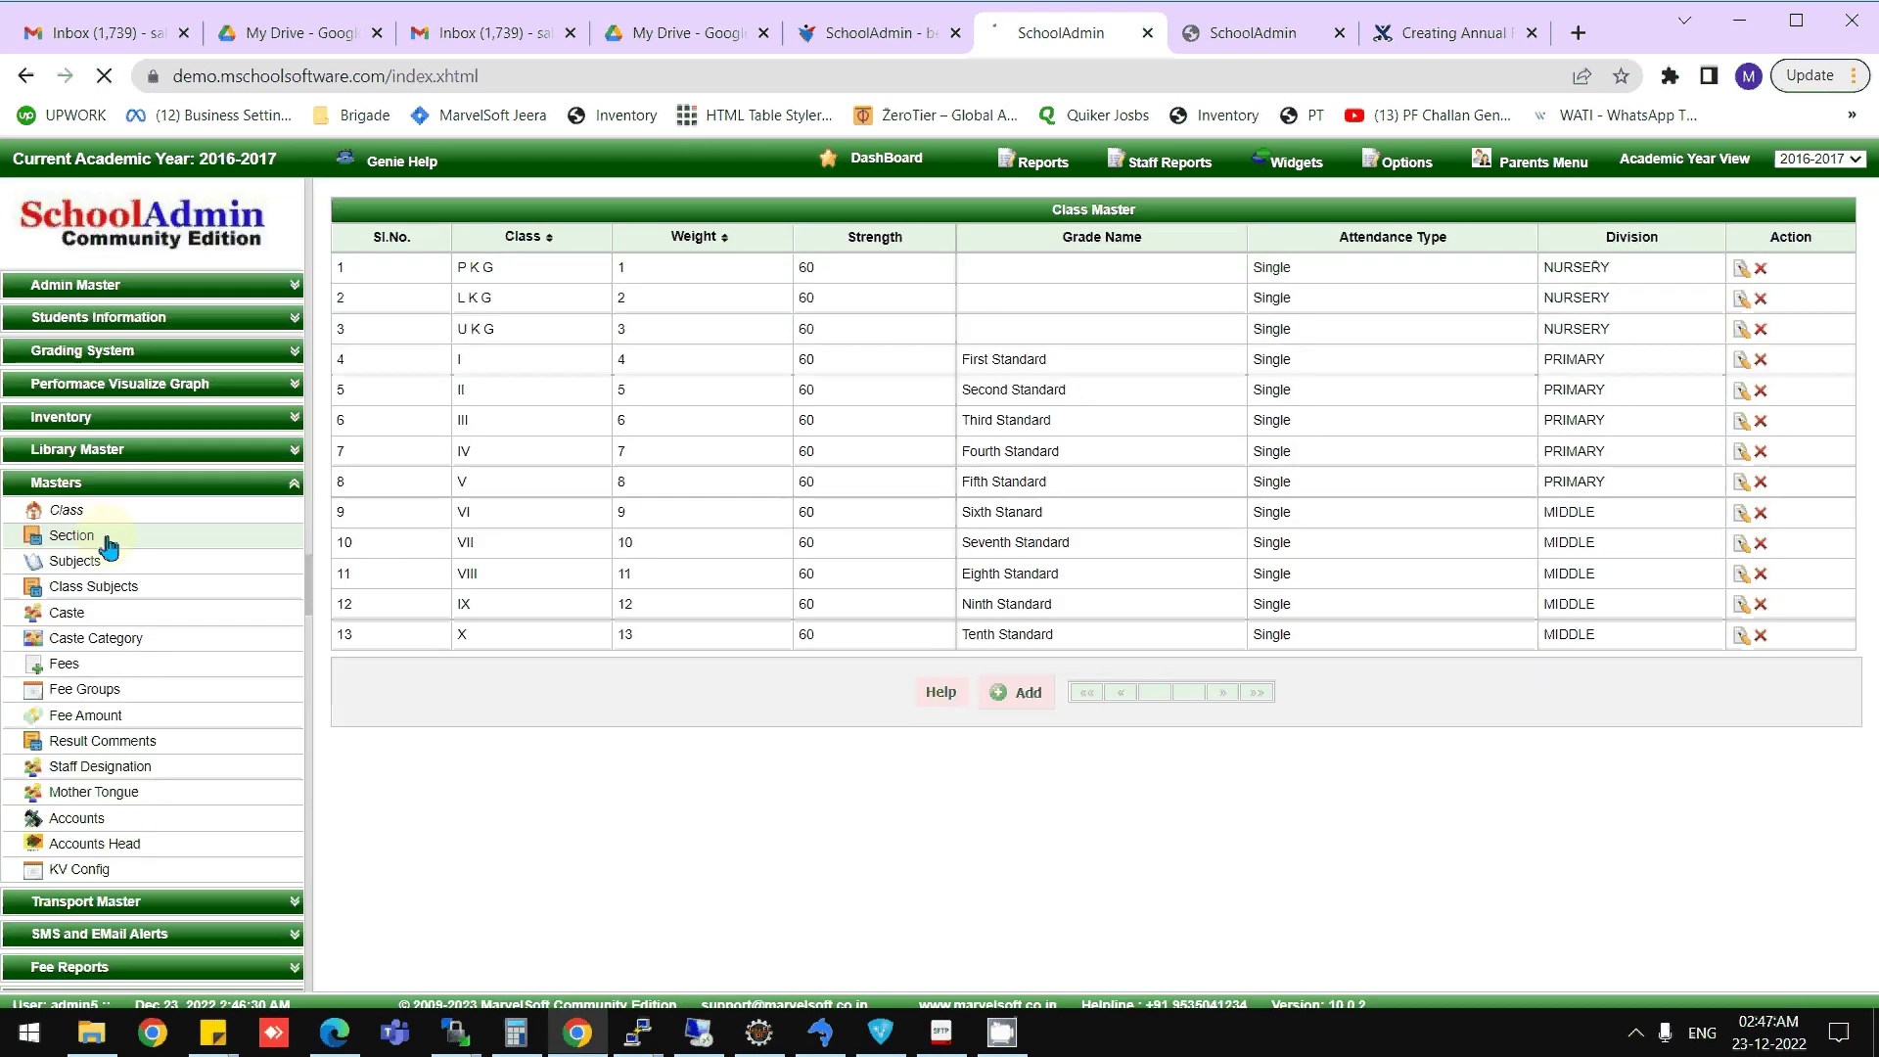
{"action": "left_click", "coordinate": [71, 535]}
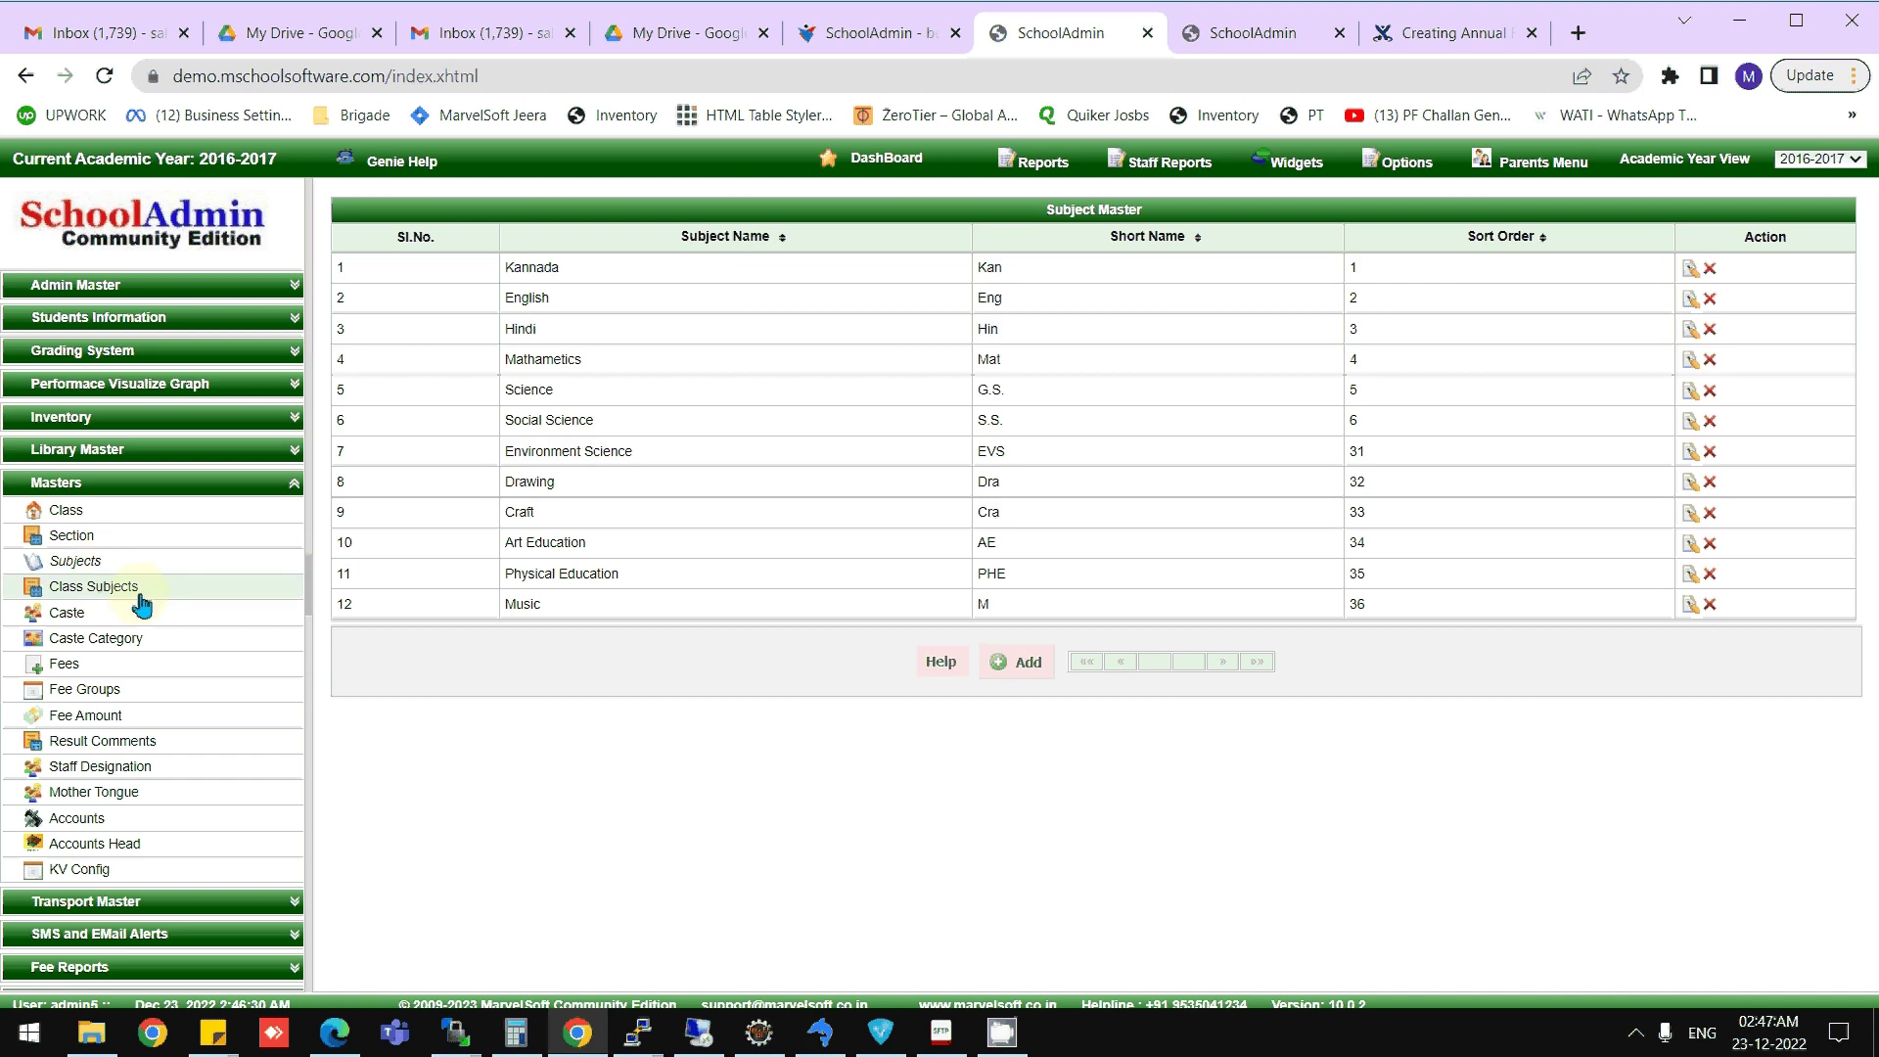
{"action": "left_click", "coordinate": [141, 592]}
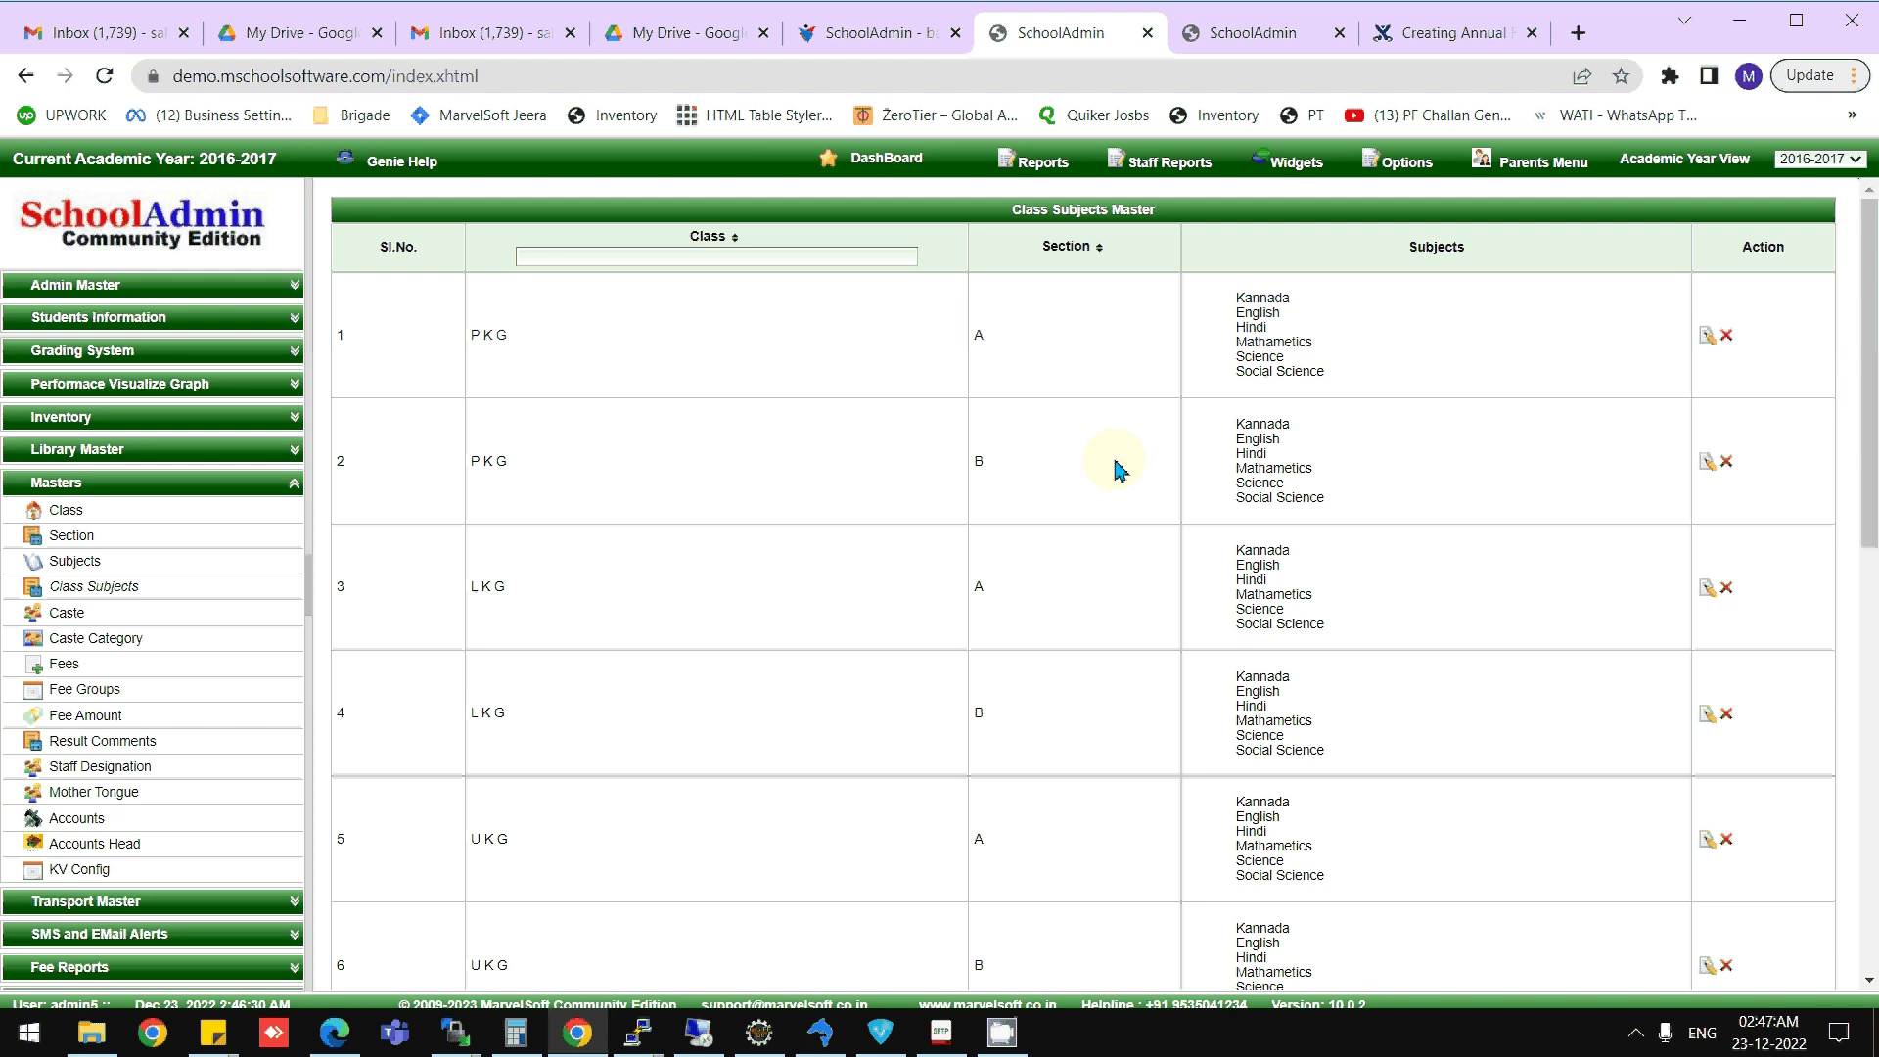
- Peek at the subjects editor for class PKG section A without changes, then expand Admin Master
{"action": "left_click", "coordinate": [1707, 335]}
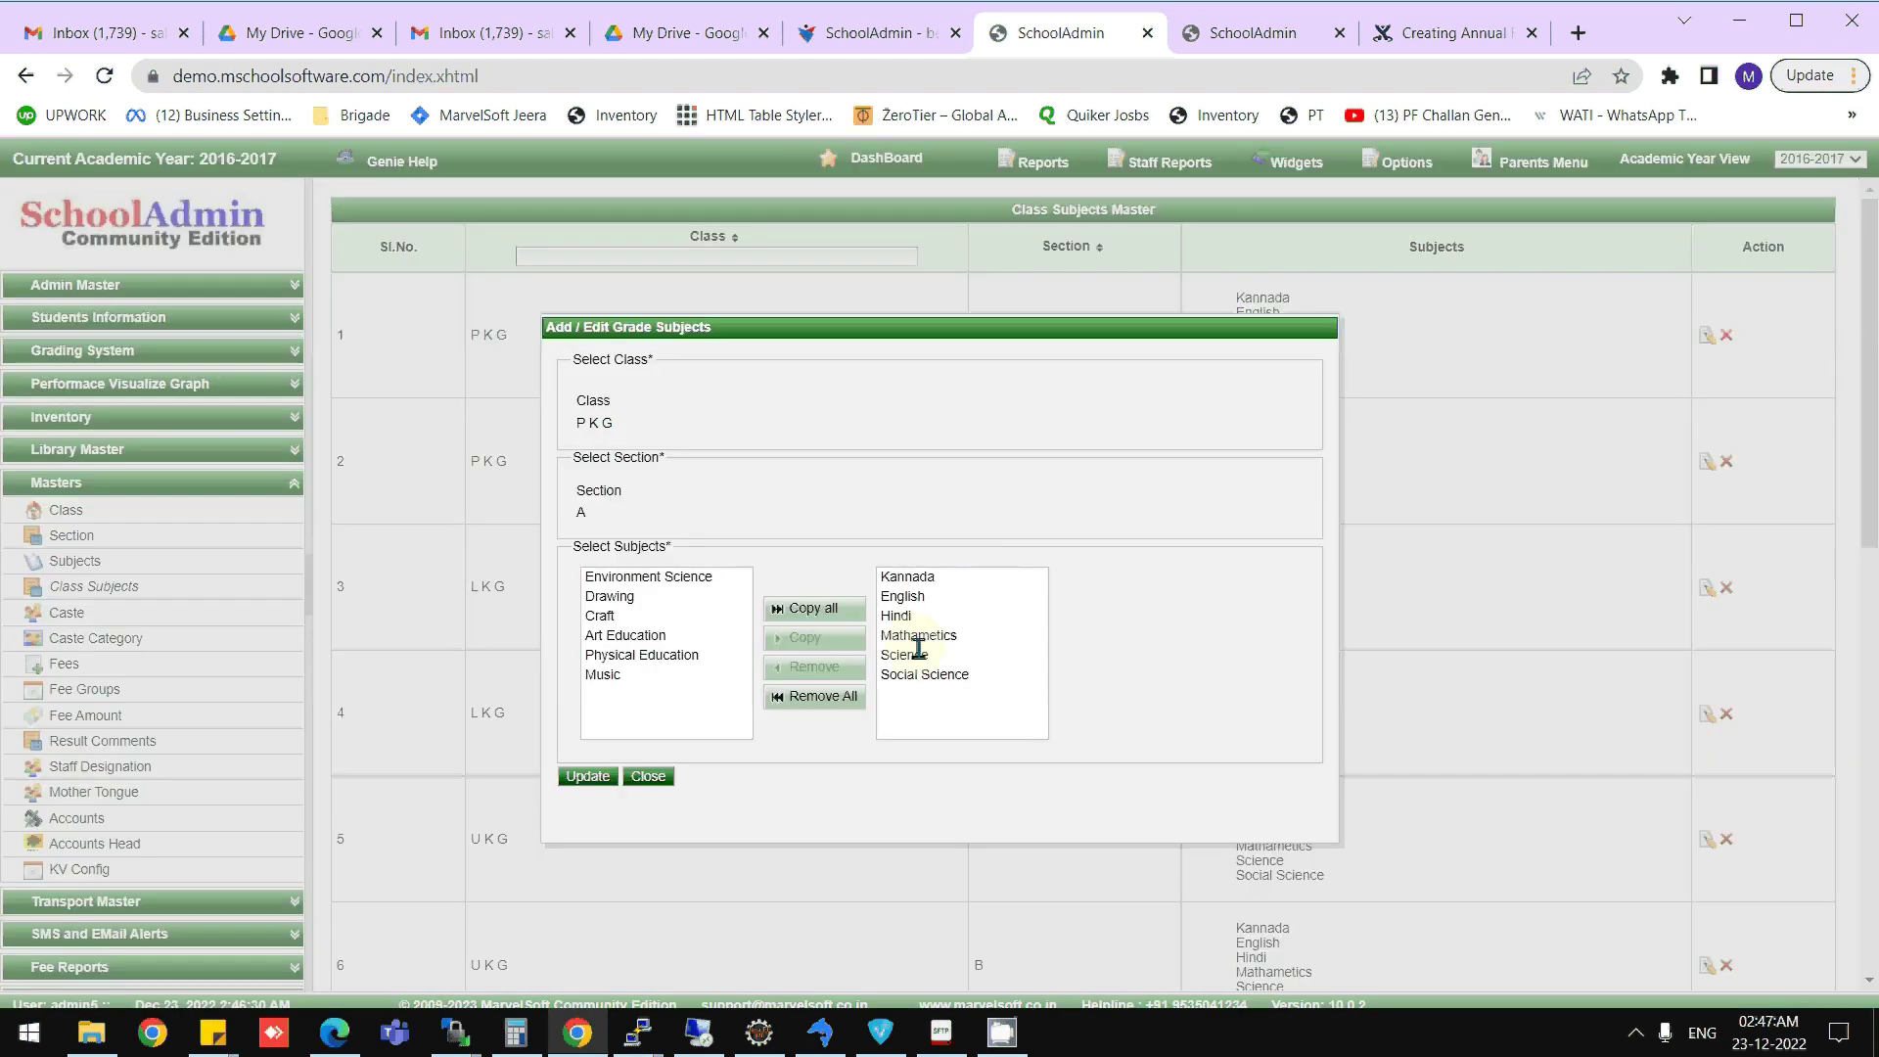
{"action": "left_click", "coordinate": [648, 775]}
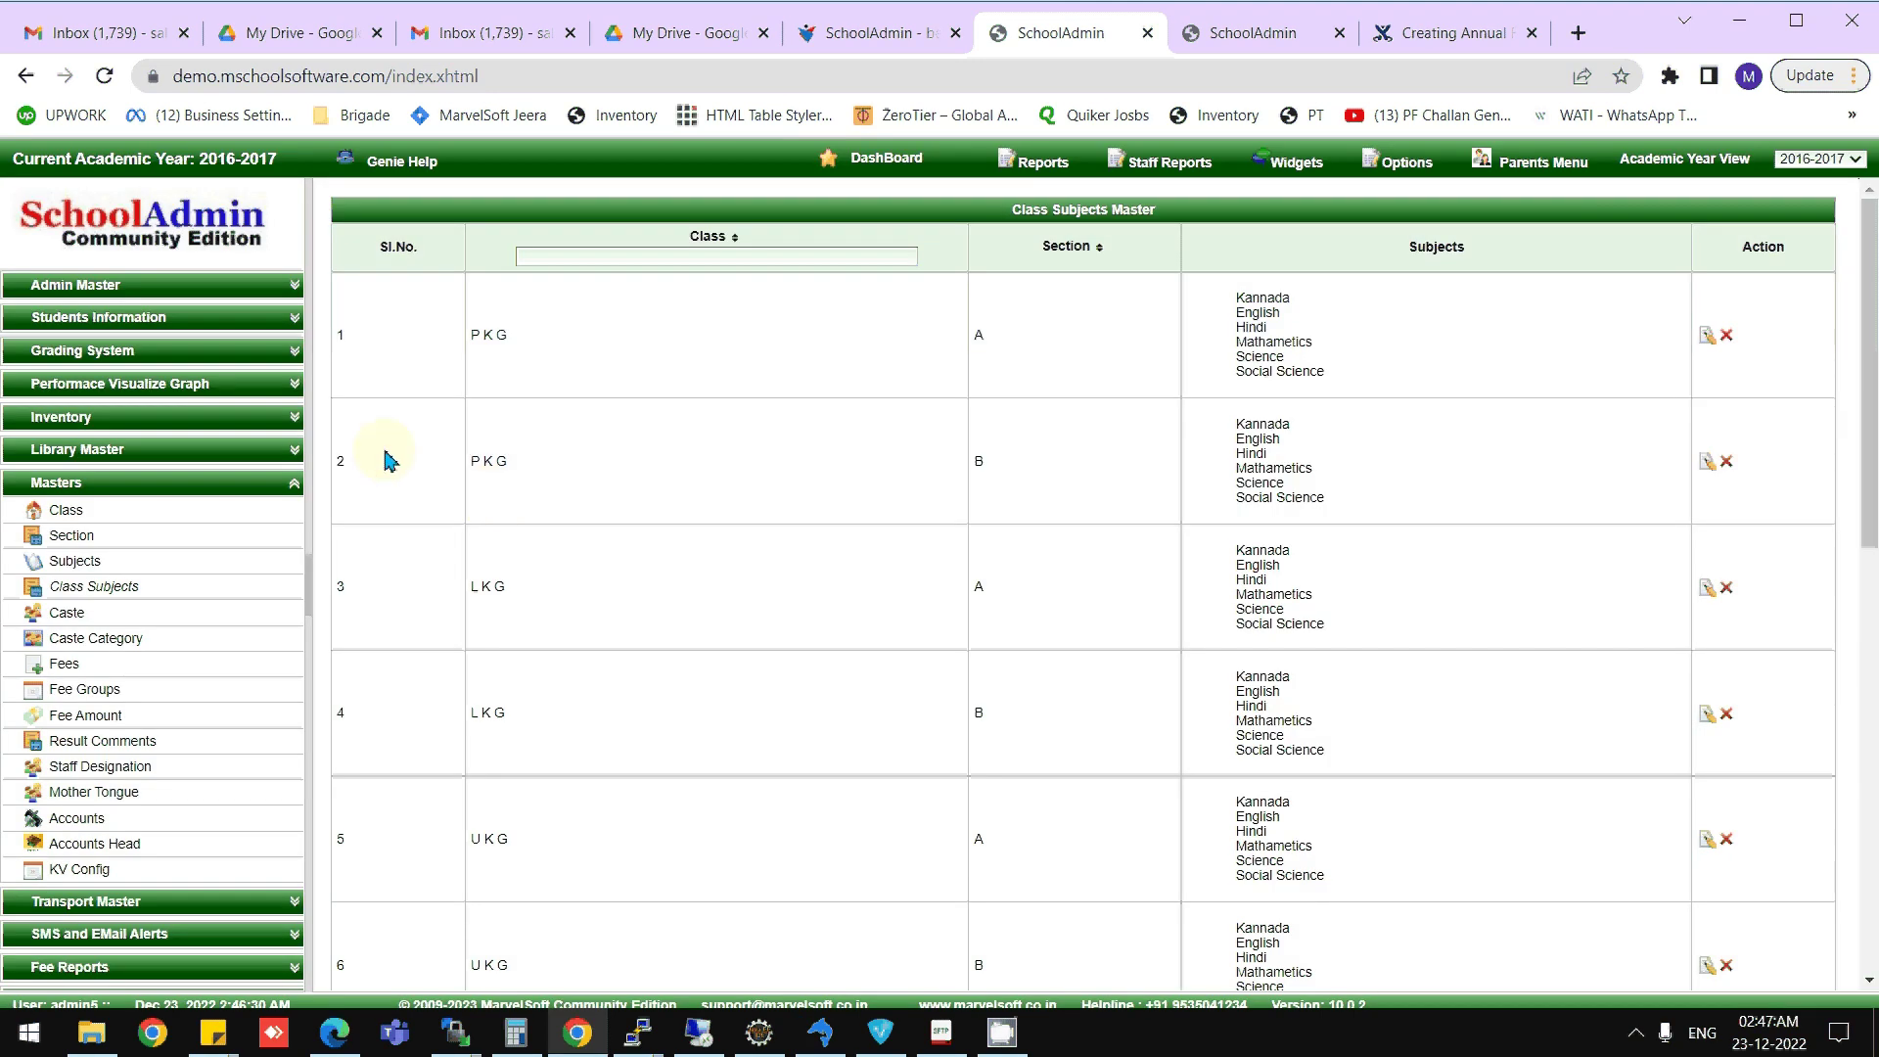
{"action": "left_click", "coordinate": [146, 285]}
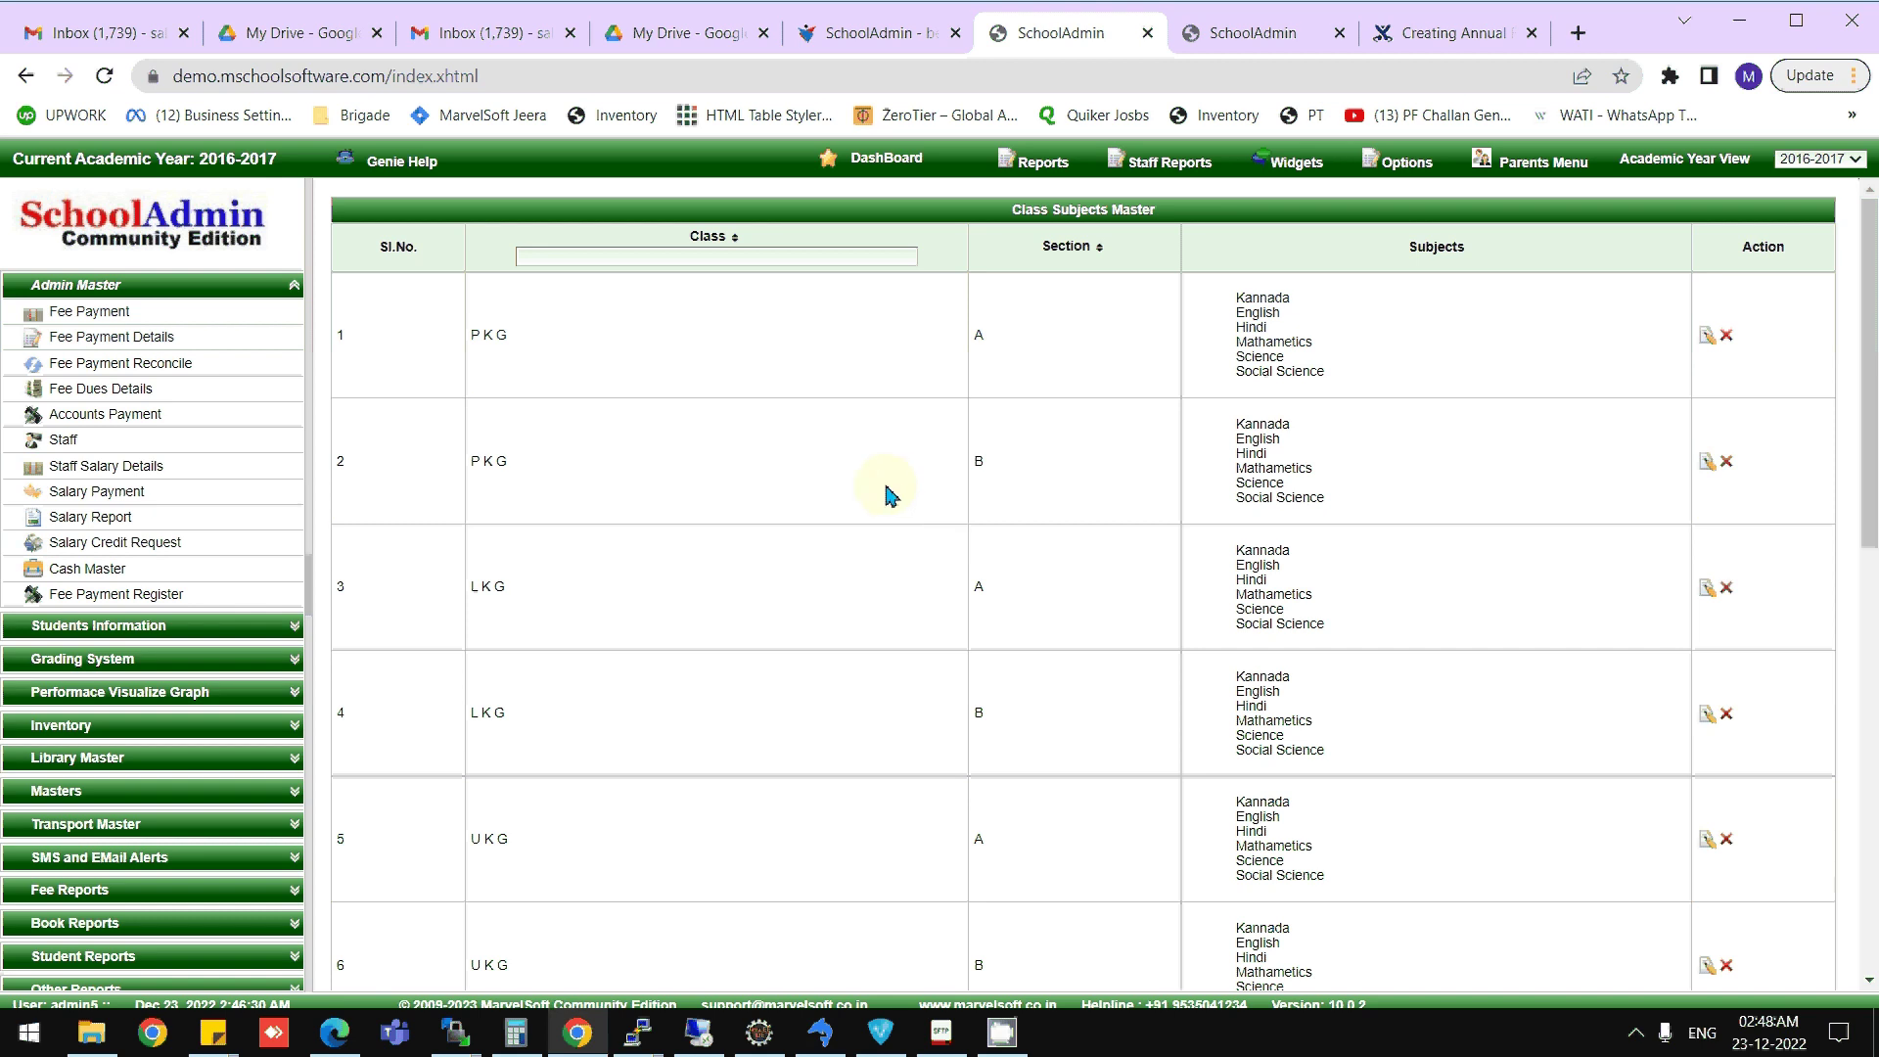
- Bring up the Student Master page and glance at its class filter list
{"action": "left_click", "coordinate": [147, 627]}
{"action": "left_click", "coordinate": [129, 347]}
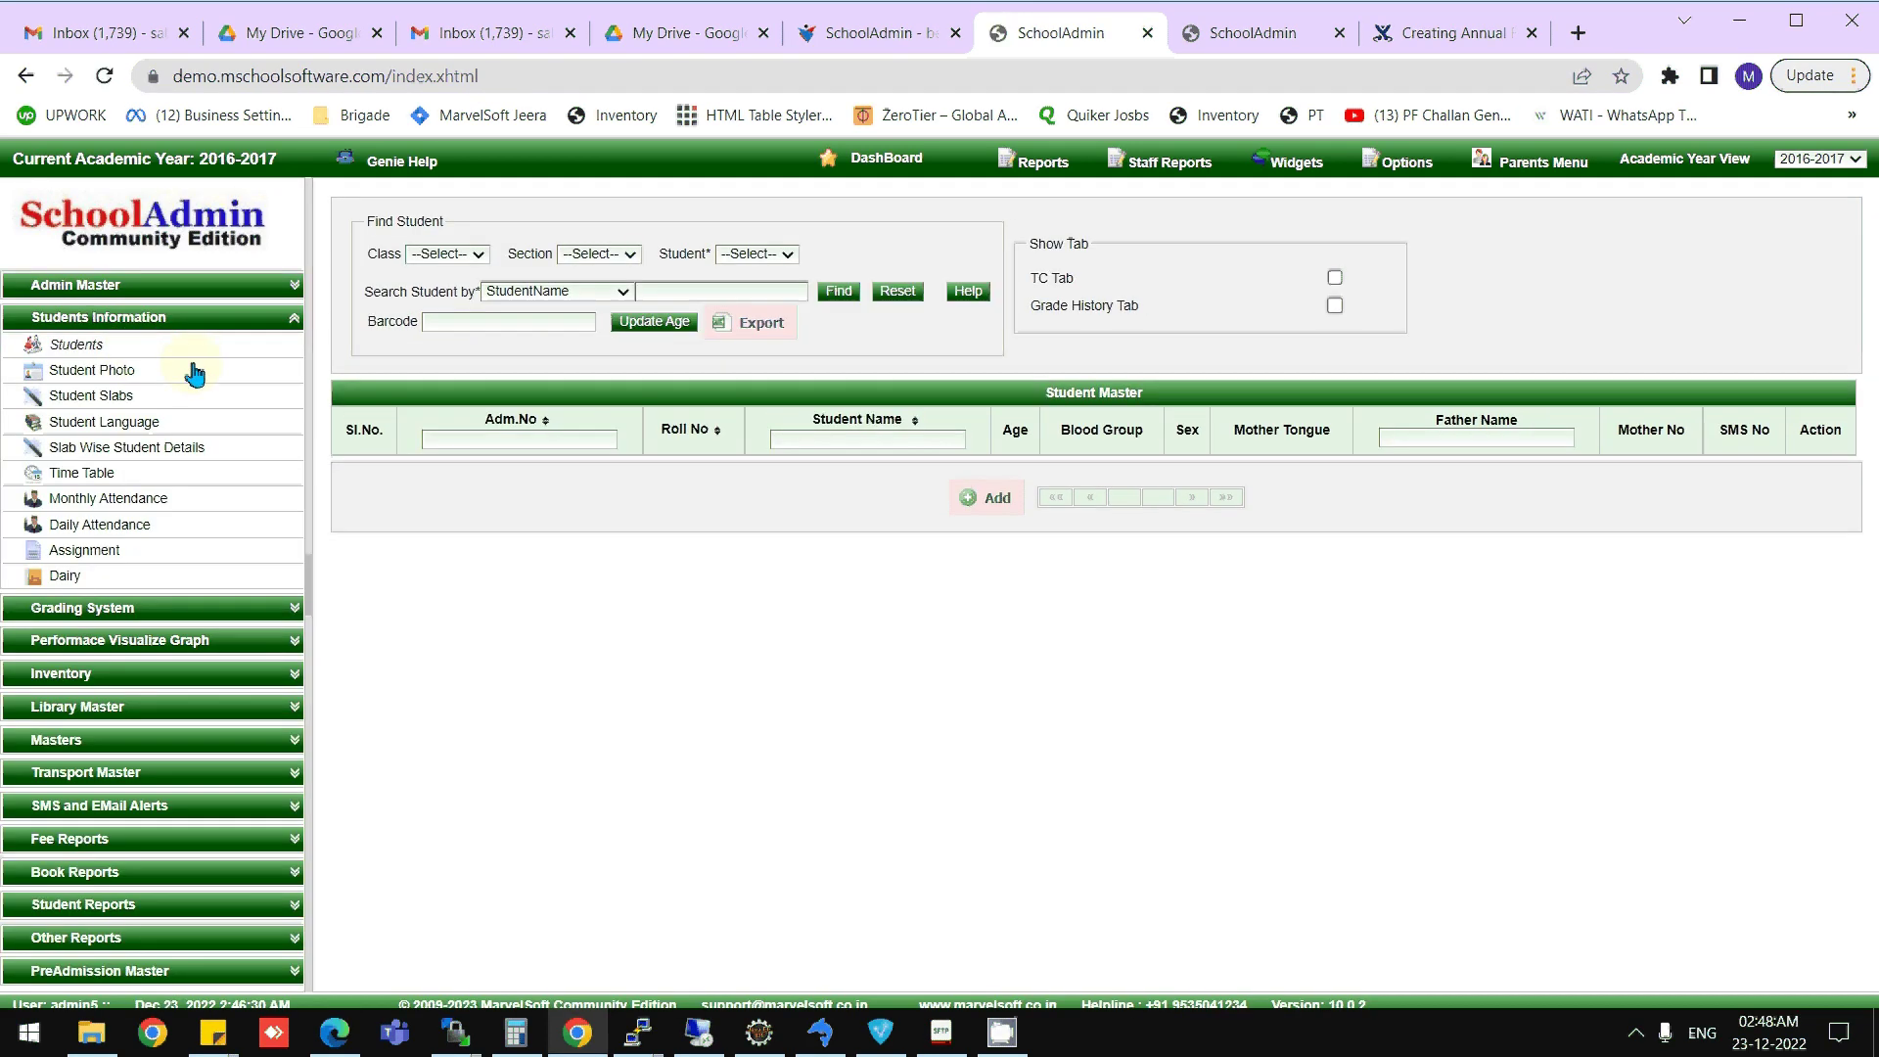
{"action": "left_click", "coordinate": [447, 254]}
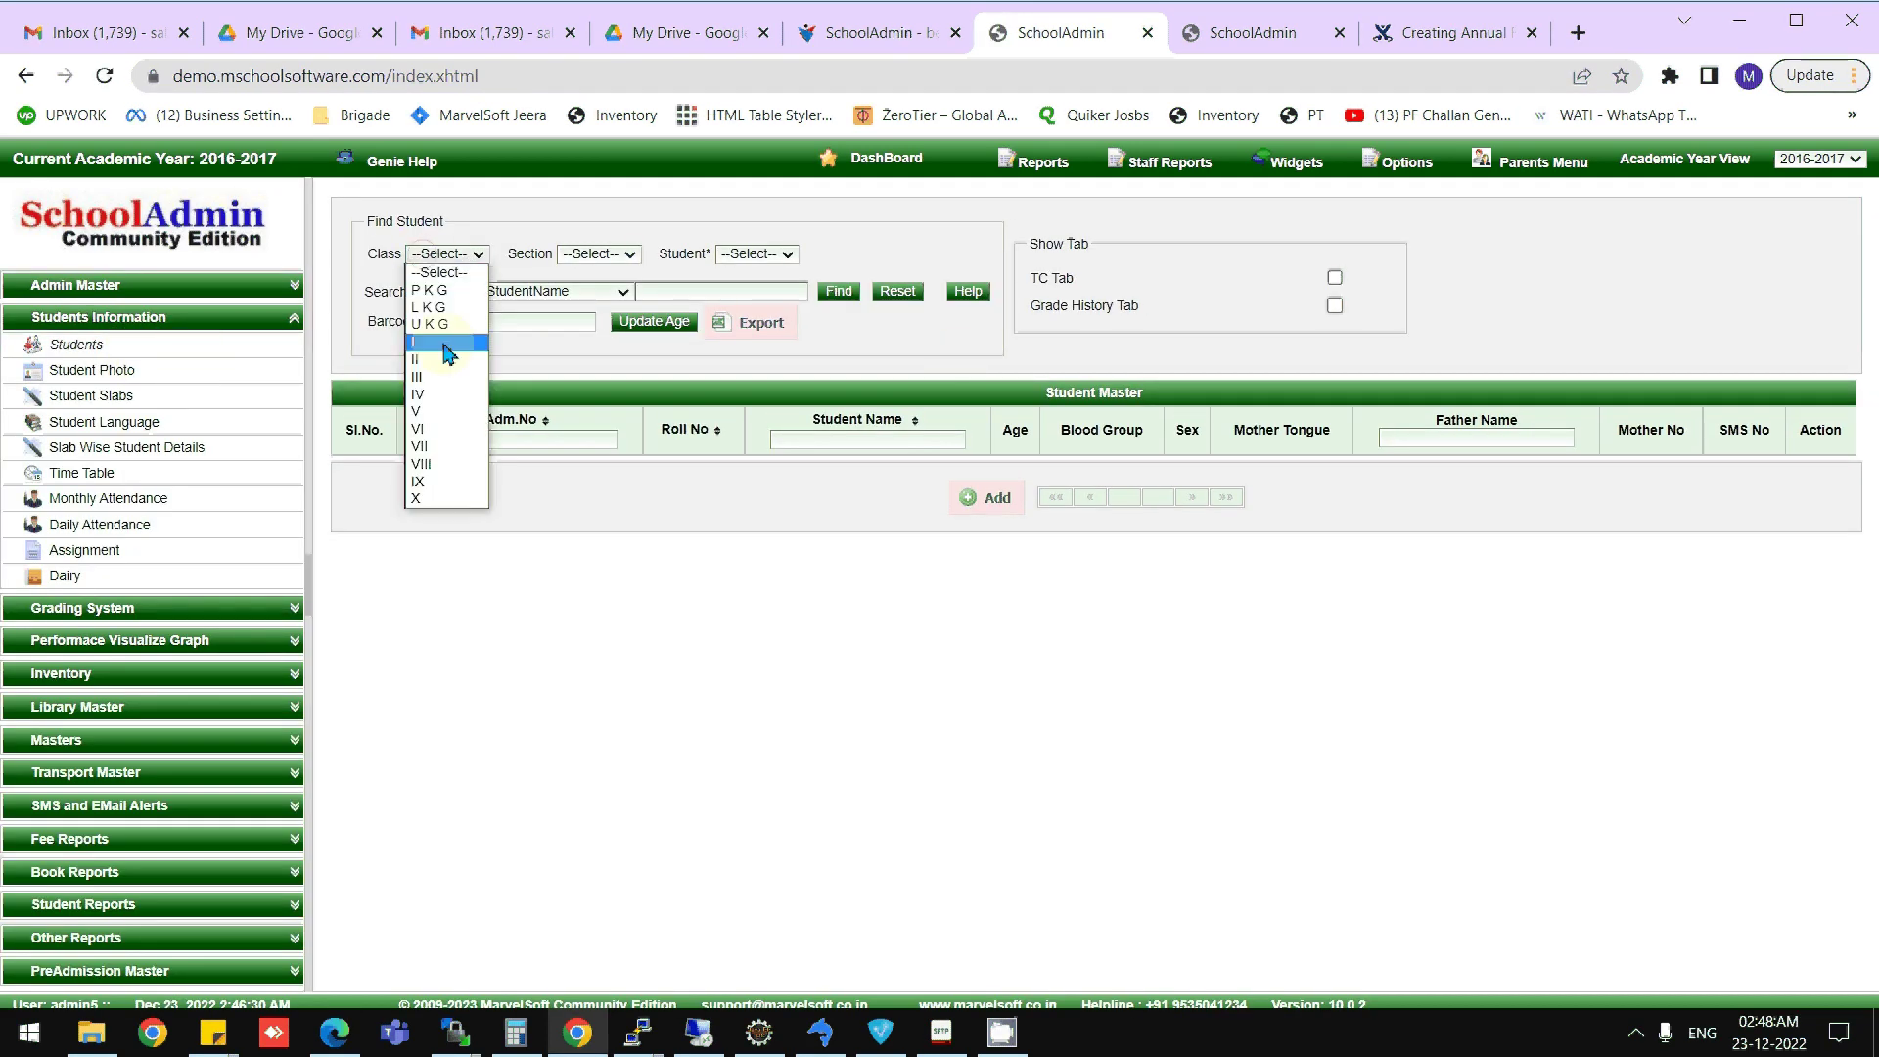
{"action": "left_click", "coordinate": [998, 530]}
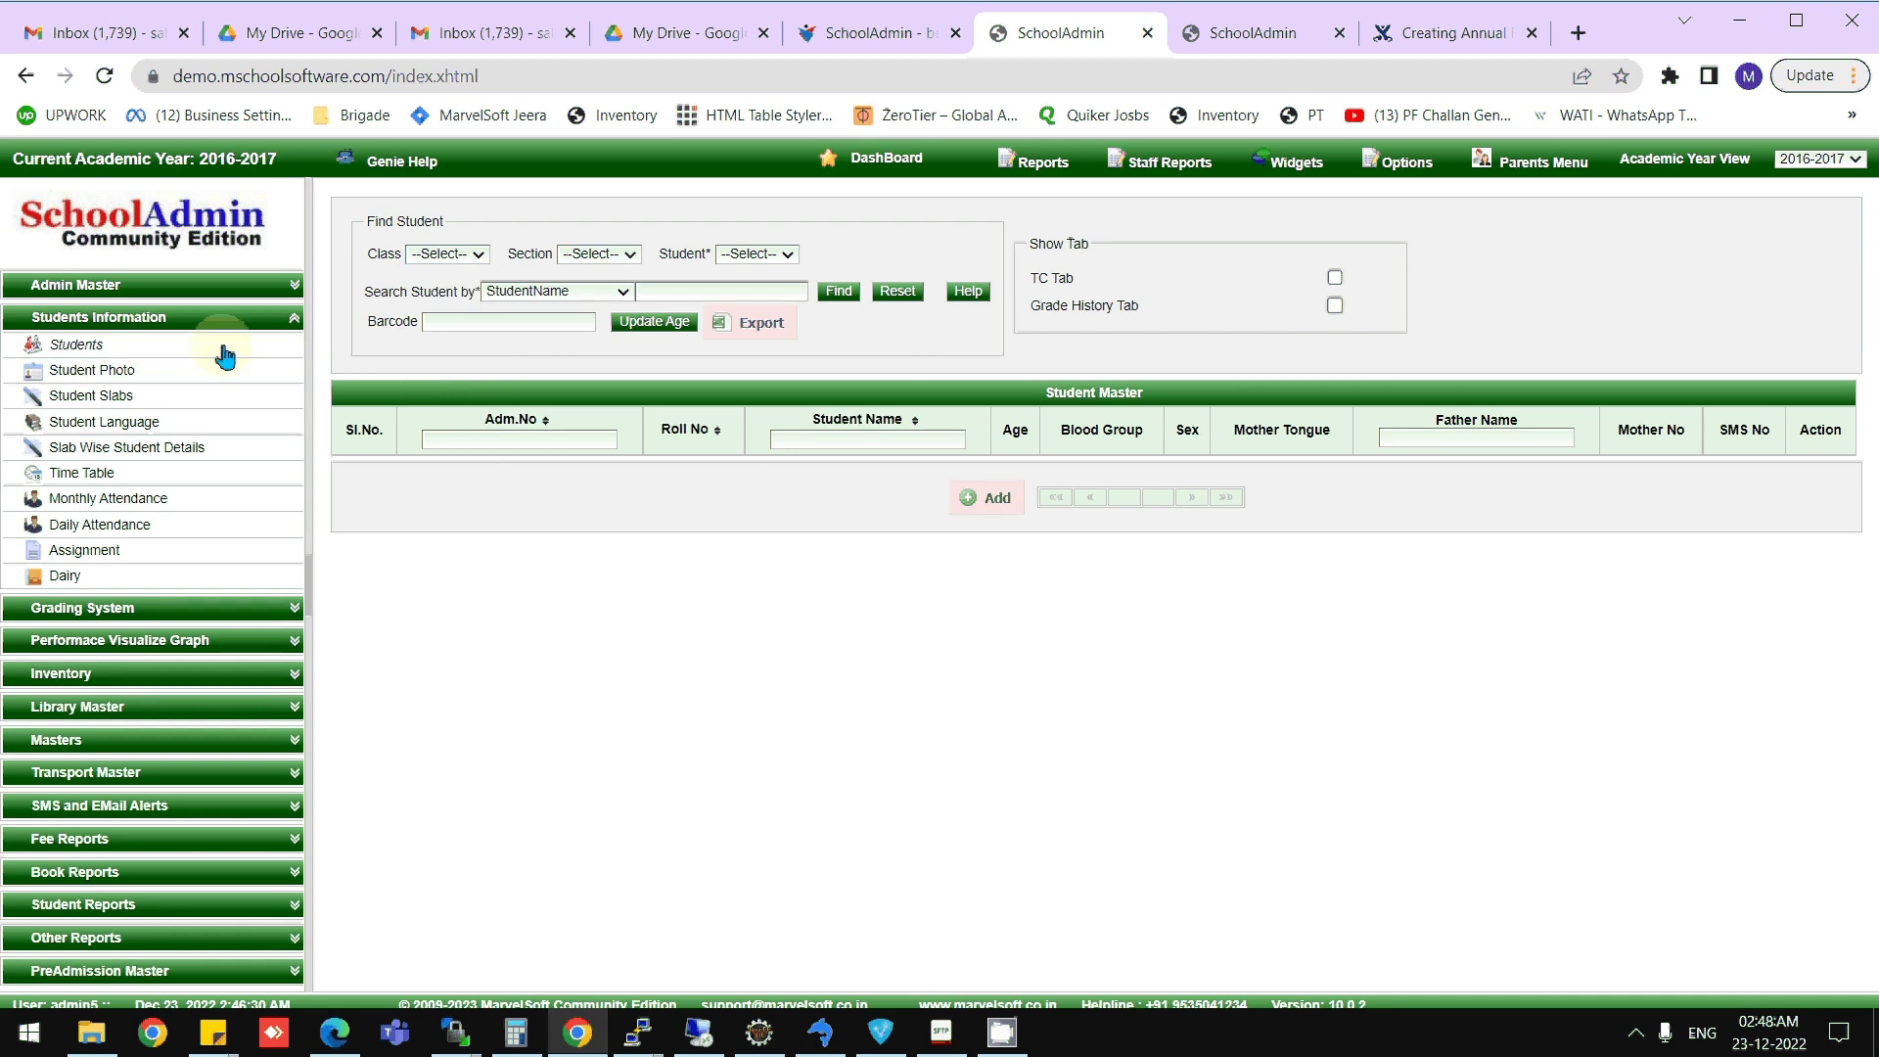
- Start adding a new student in class II and attempt to save the record
{"action": "left_click", "coordinate": [1016, 506]}
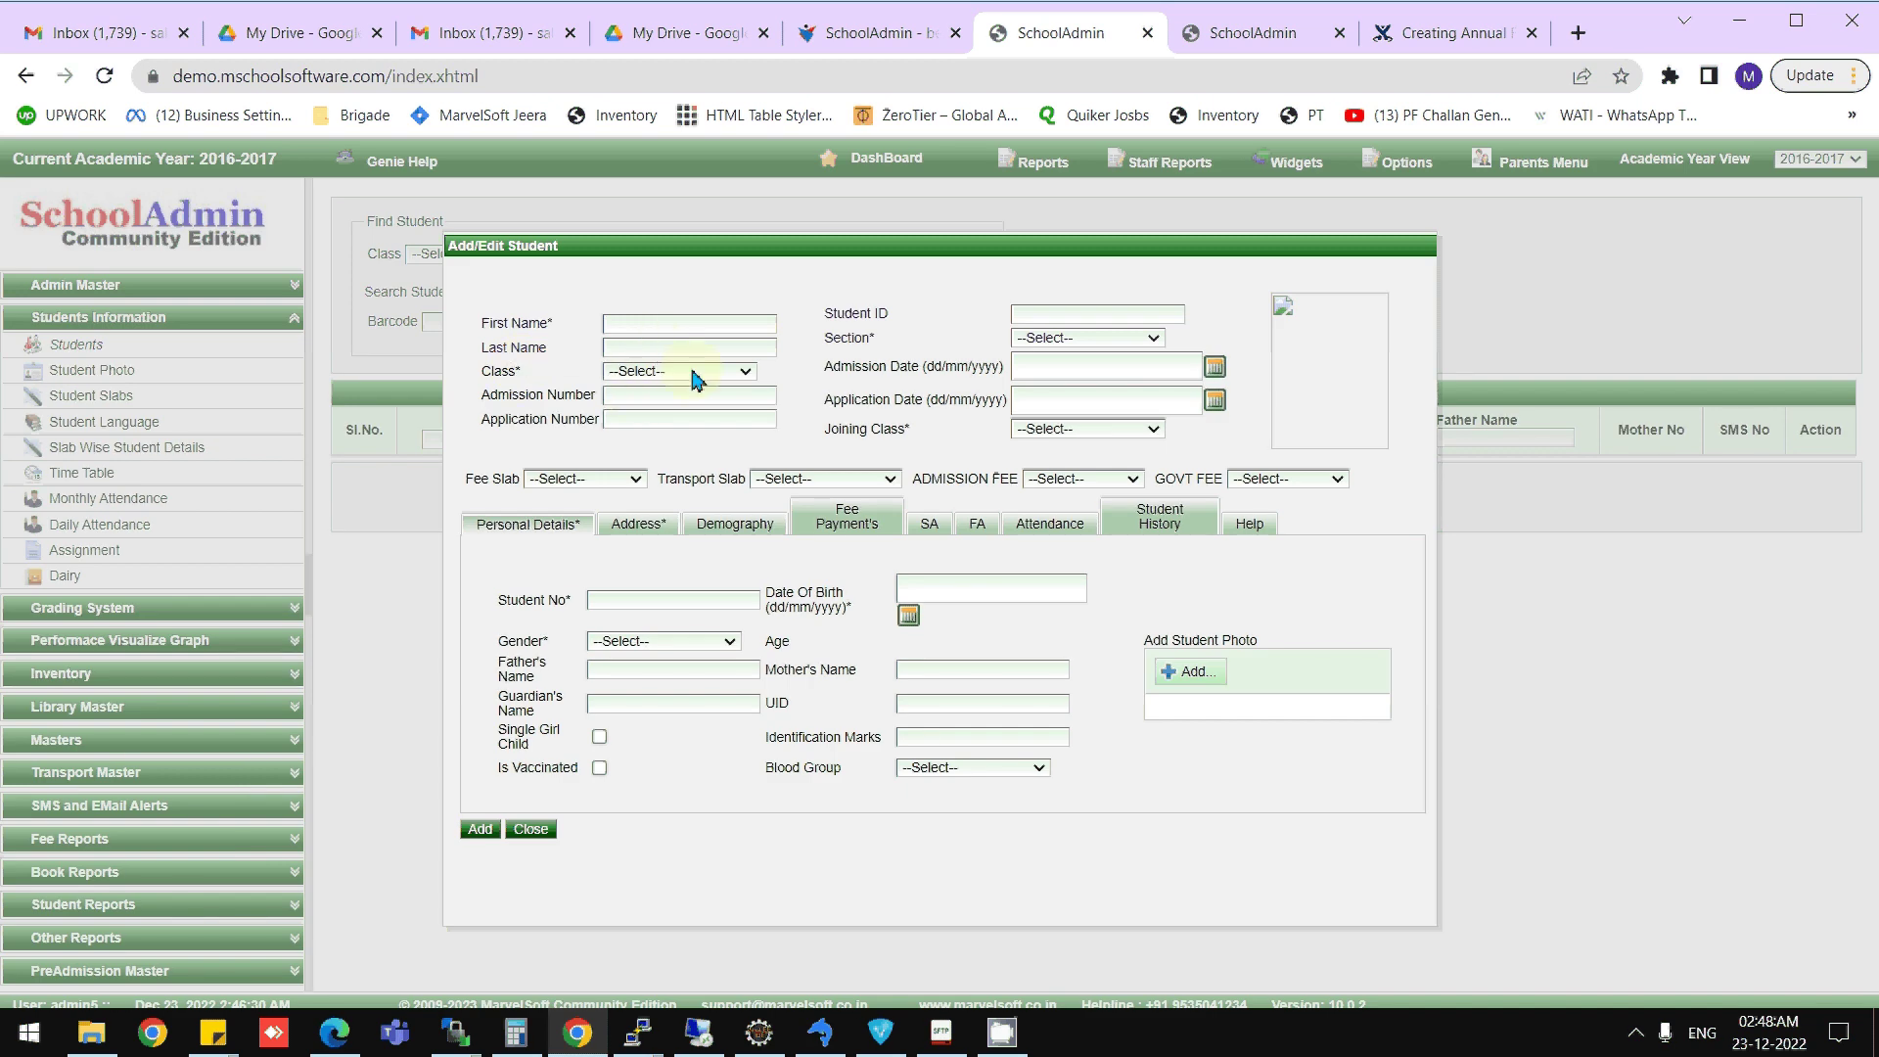
{"action": "left_click", "coordinate": [695, 374]}
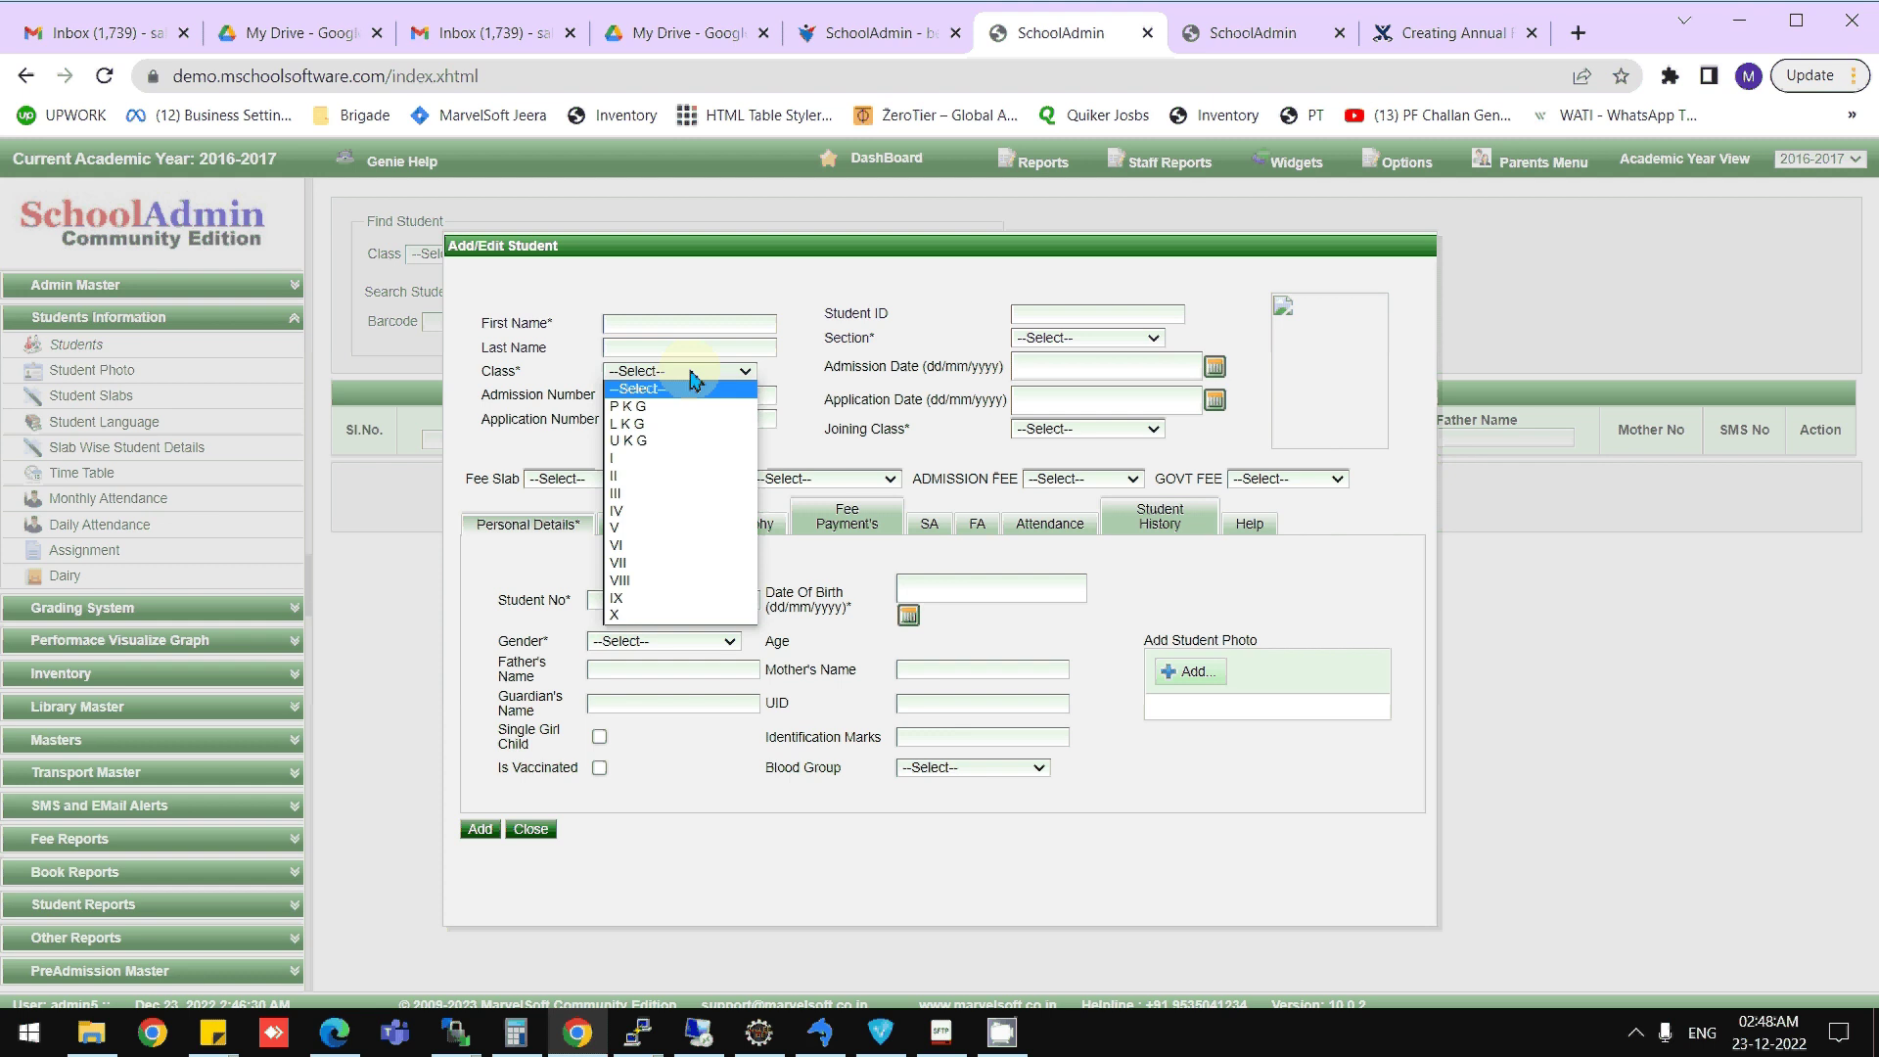
{"action": "left_click", "coordinate": [657, 475]}
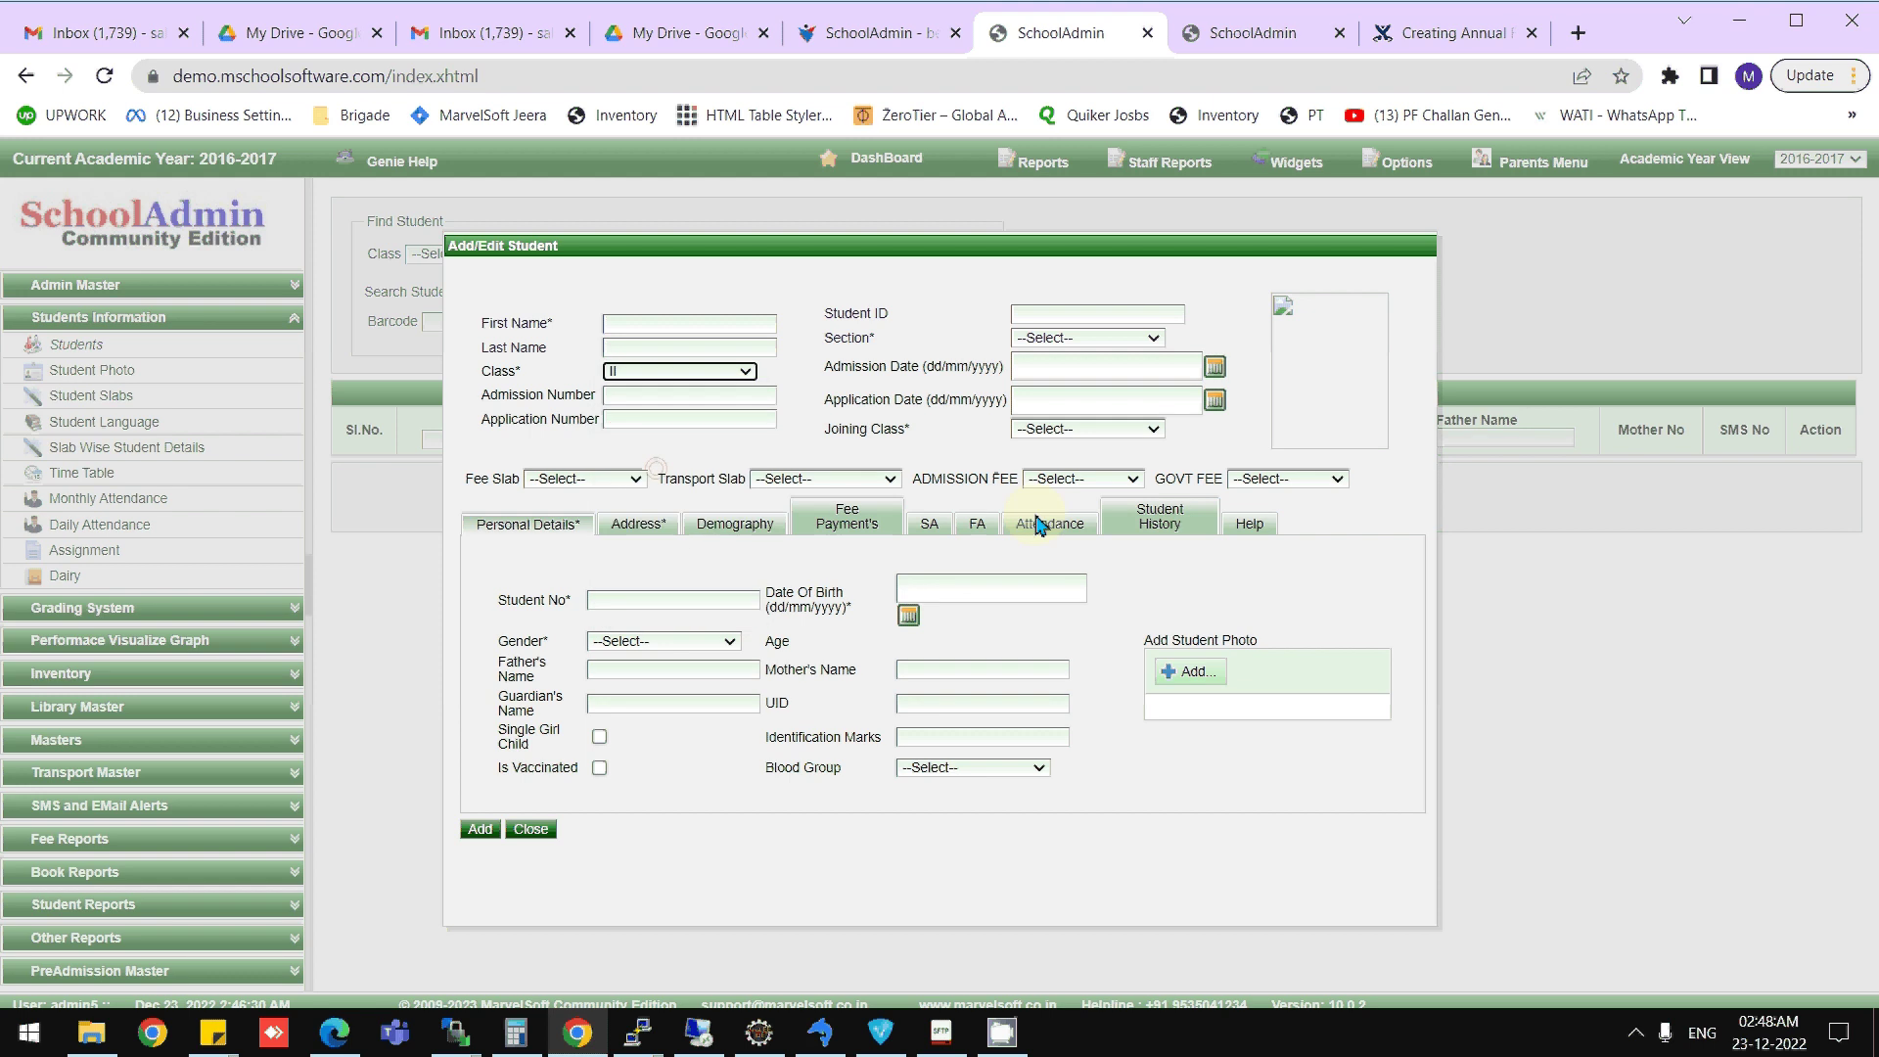
{"action": "left_click", "coordinate": [479, 830]}
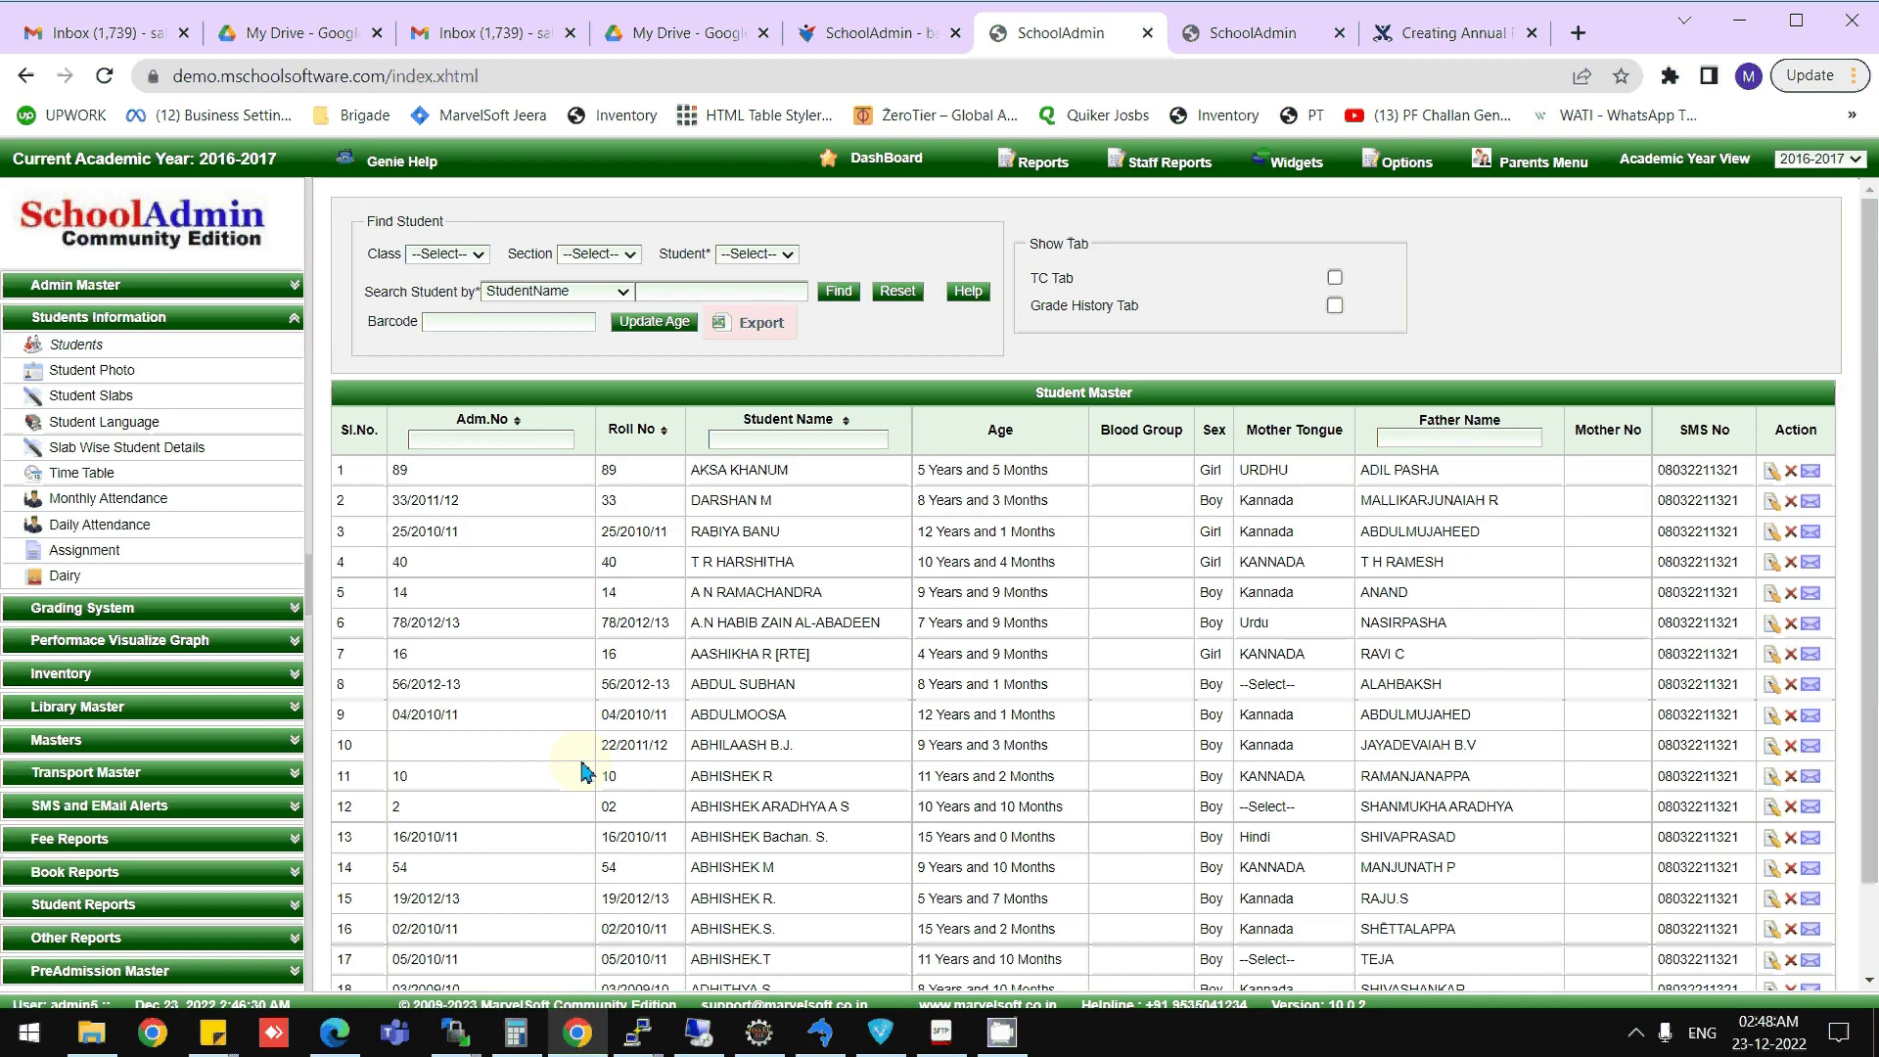
{"action": "scroll", "coordinate": [849, 709], "scroll_direction": "down", "scroll_amount": 2}
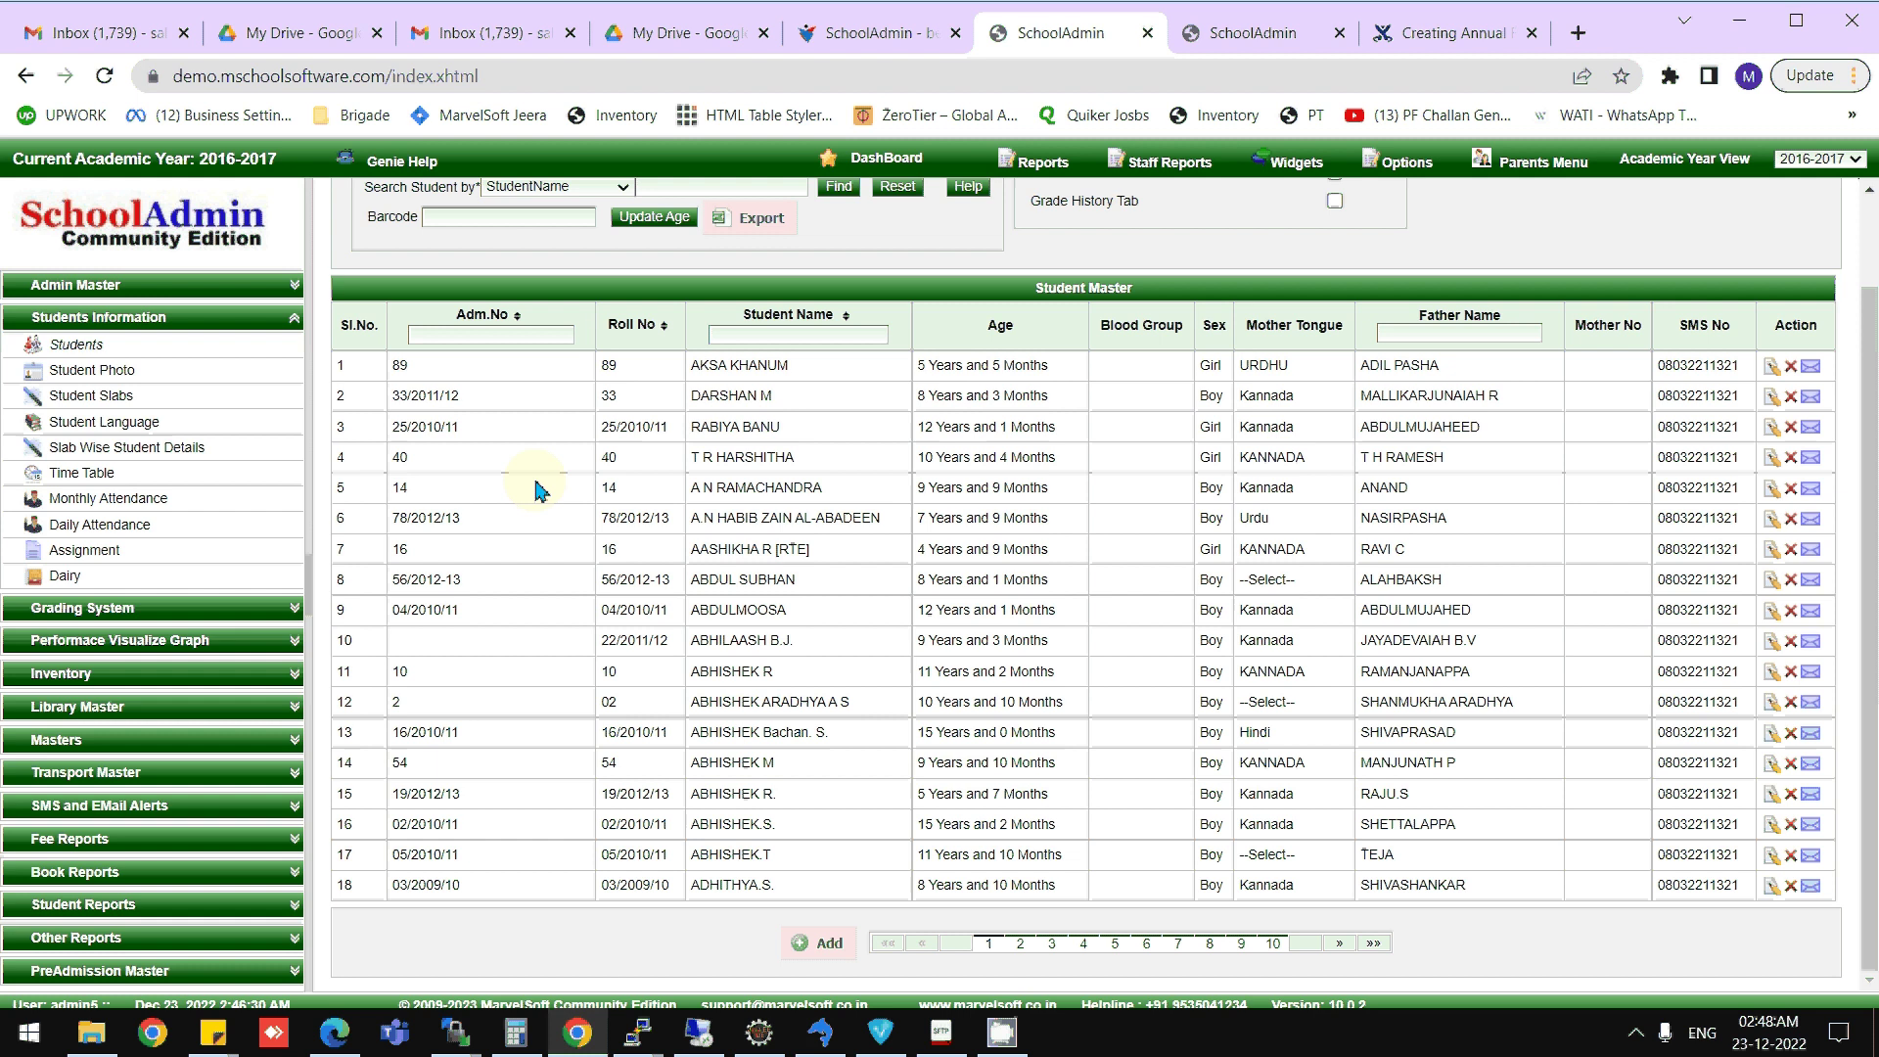
{"action": "scroll", "coordinate": [538, 489], "scroll_direction": "up", "scroll_amount": 1}
{"action": "scroll", "coordinate": [537, 475], "scroll_direction": "up", "scroll_amount": 1}
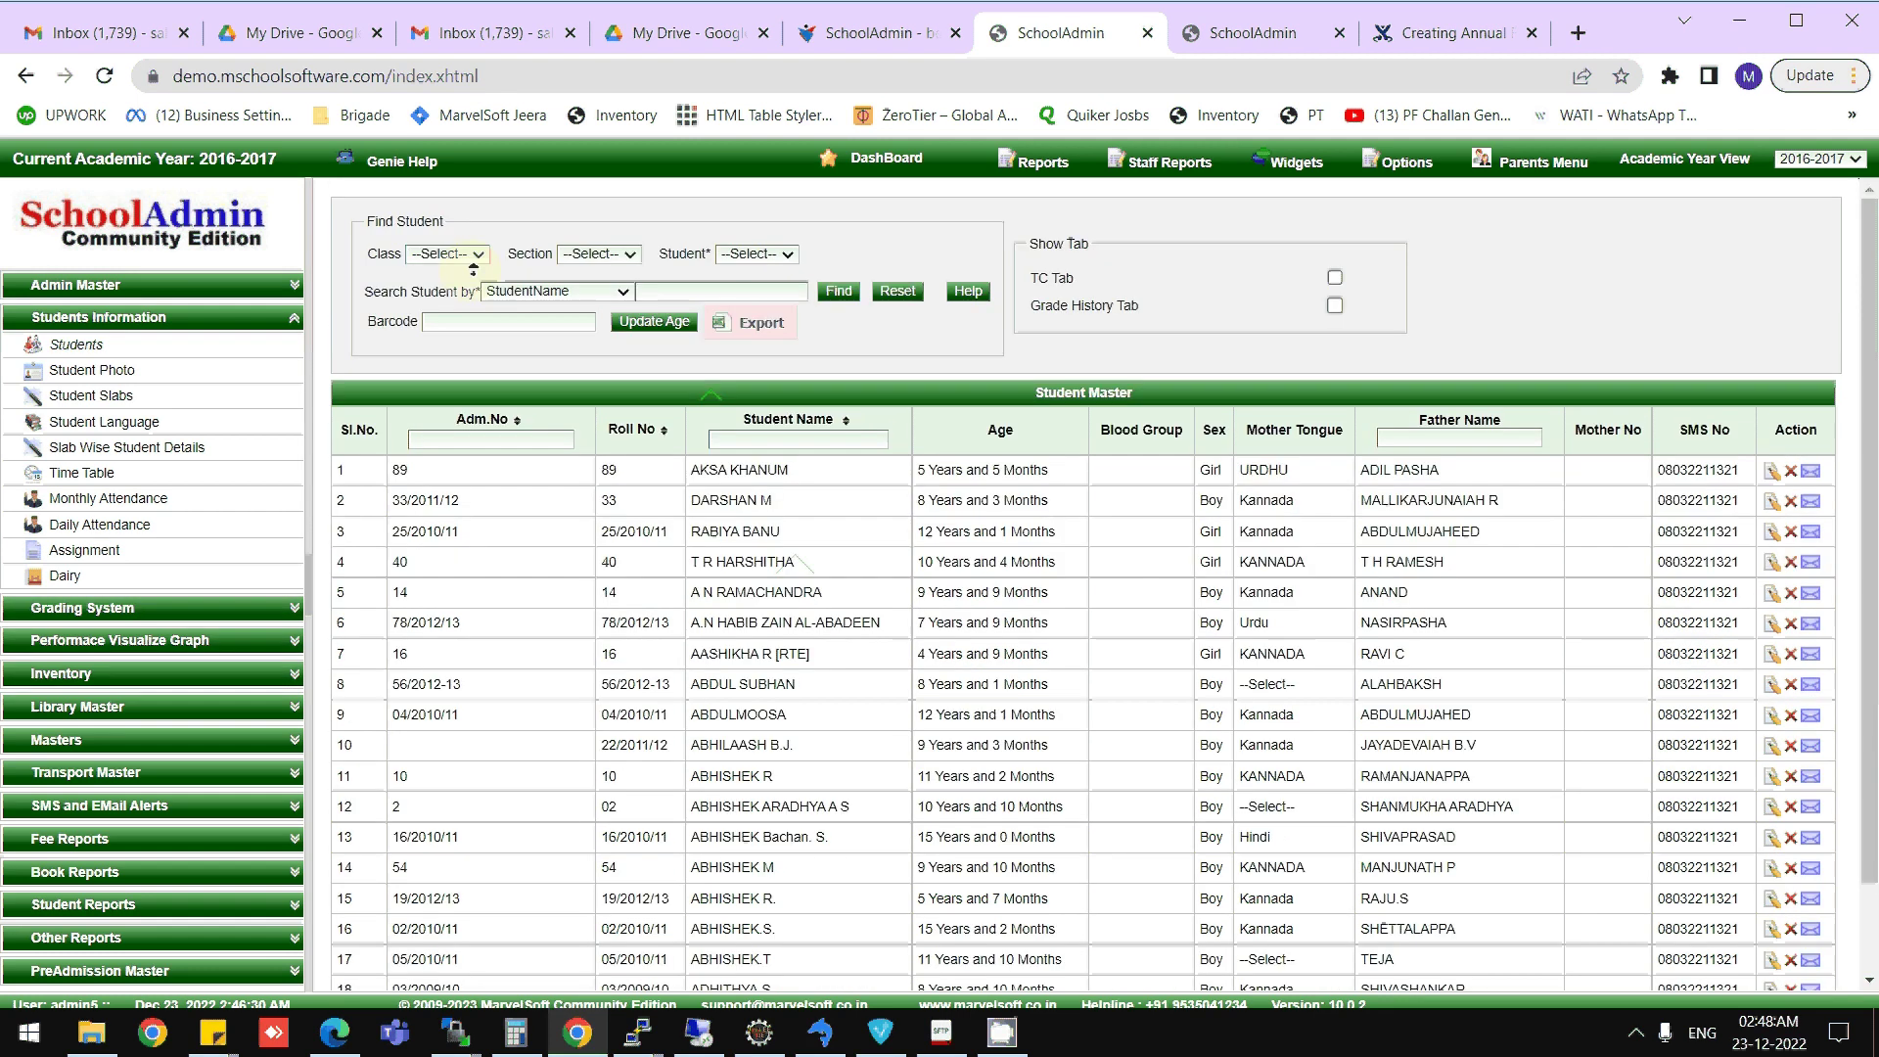
- Filter the student list to class III, trying sections A, B and none, and jump to the last page
{"action": "left_click", "coordinate": [446, 254]}
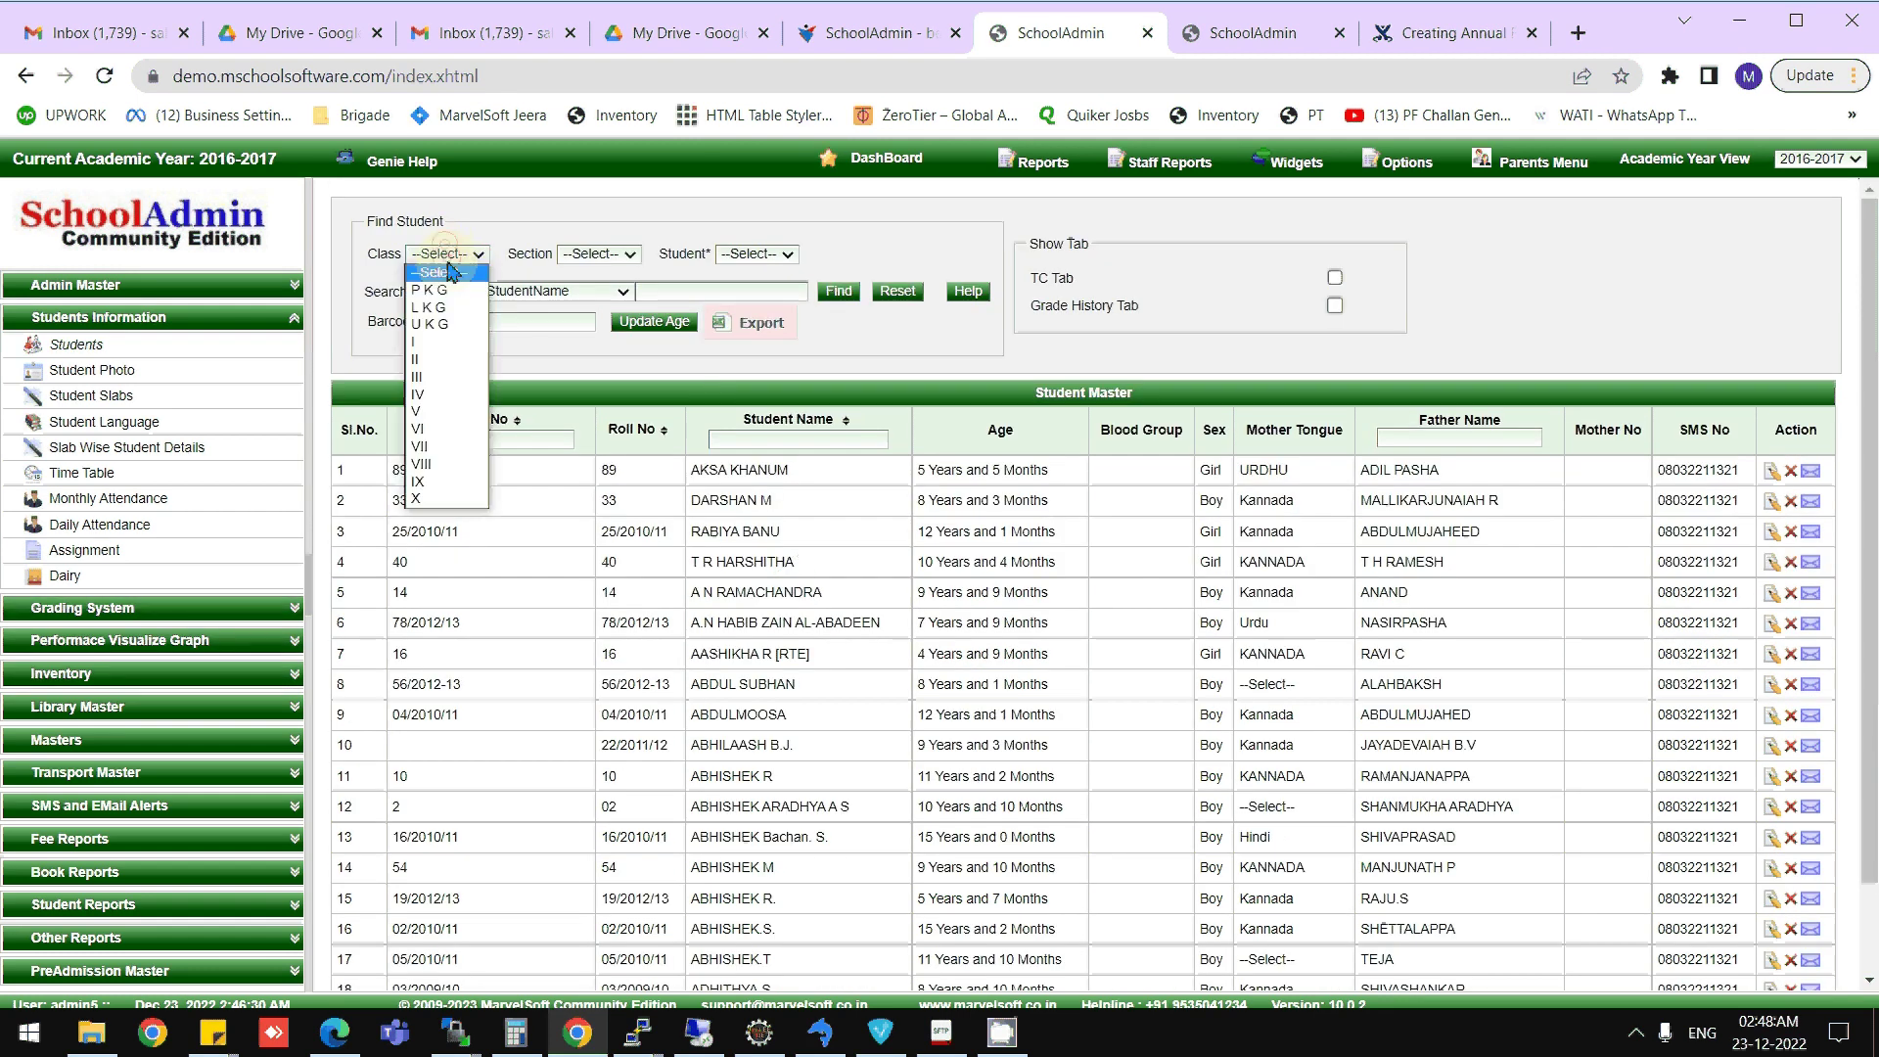
{"action": "left_click", "coordinate": [442, 379]}
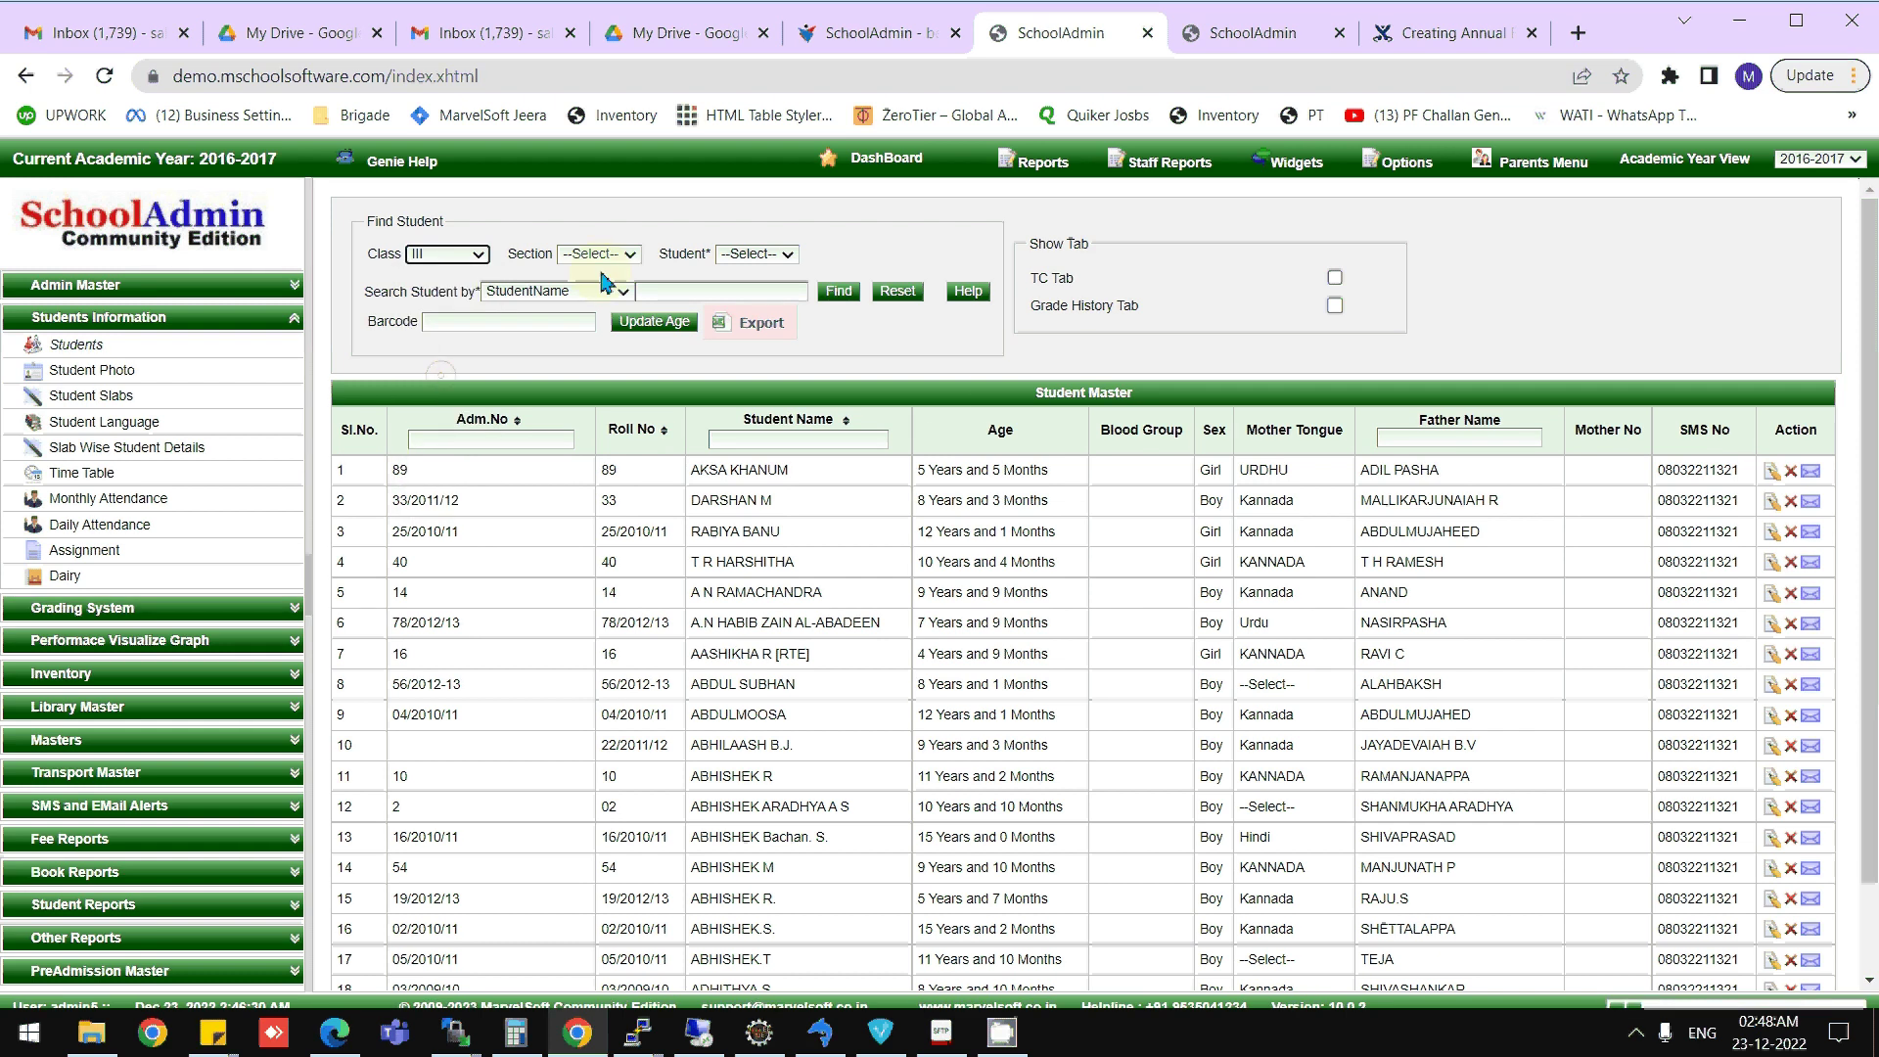
{"action": "left_click", "coordinate": [599, 254]}
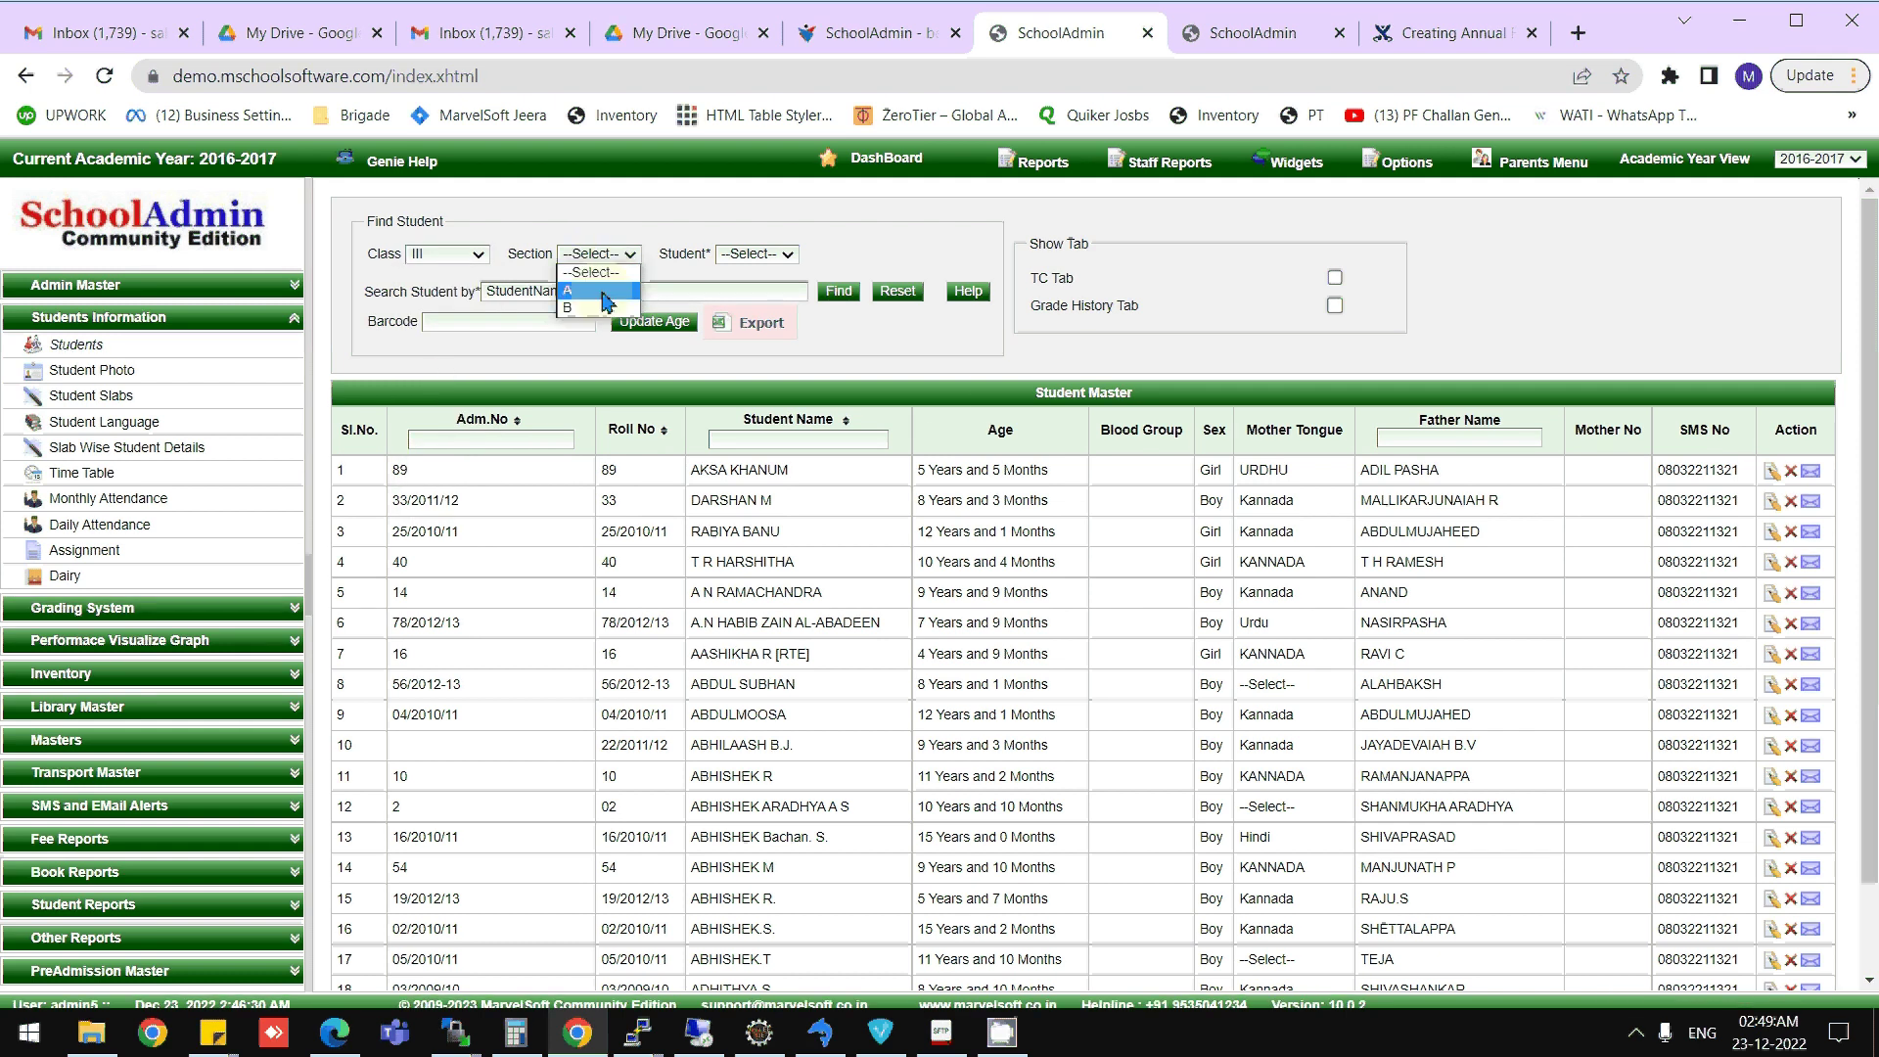
{"action": "left_click", "coordinate": [604, 291]}
{"action": "left_click", "coordinate": [763, 254]}
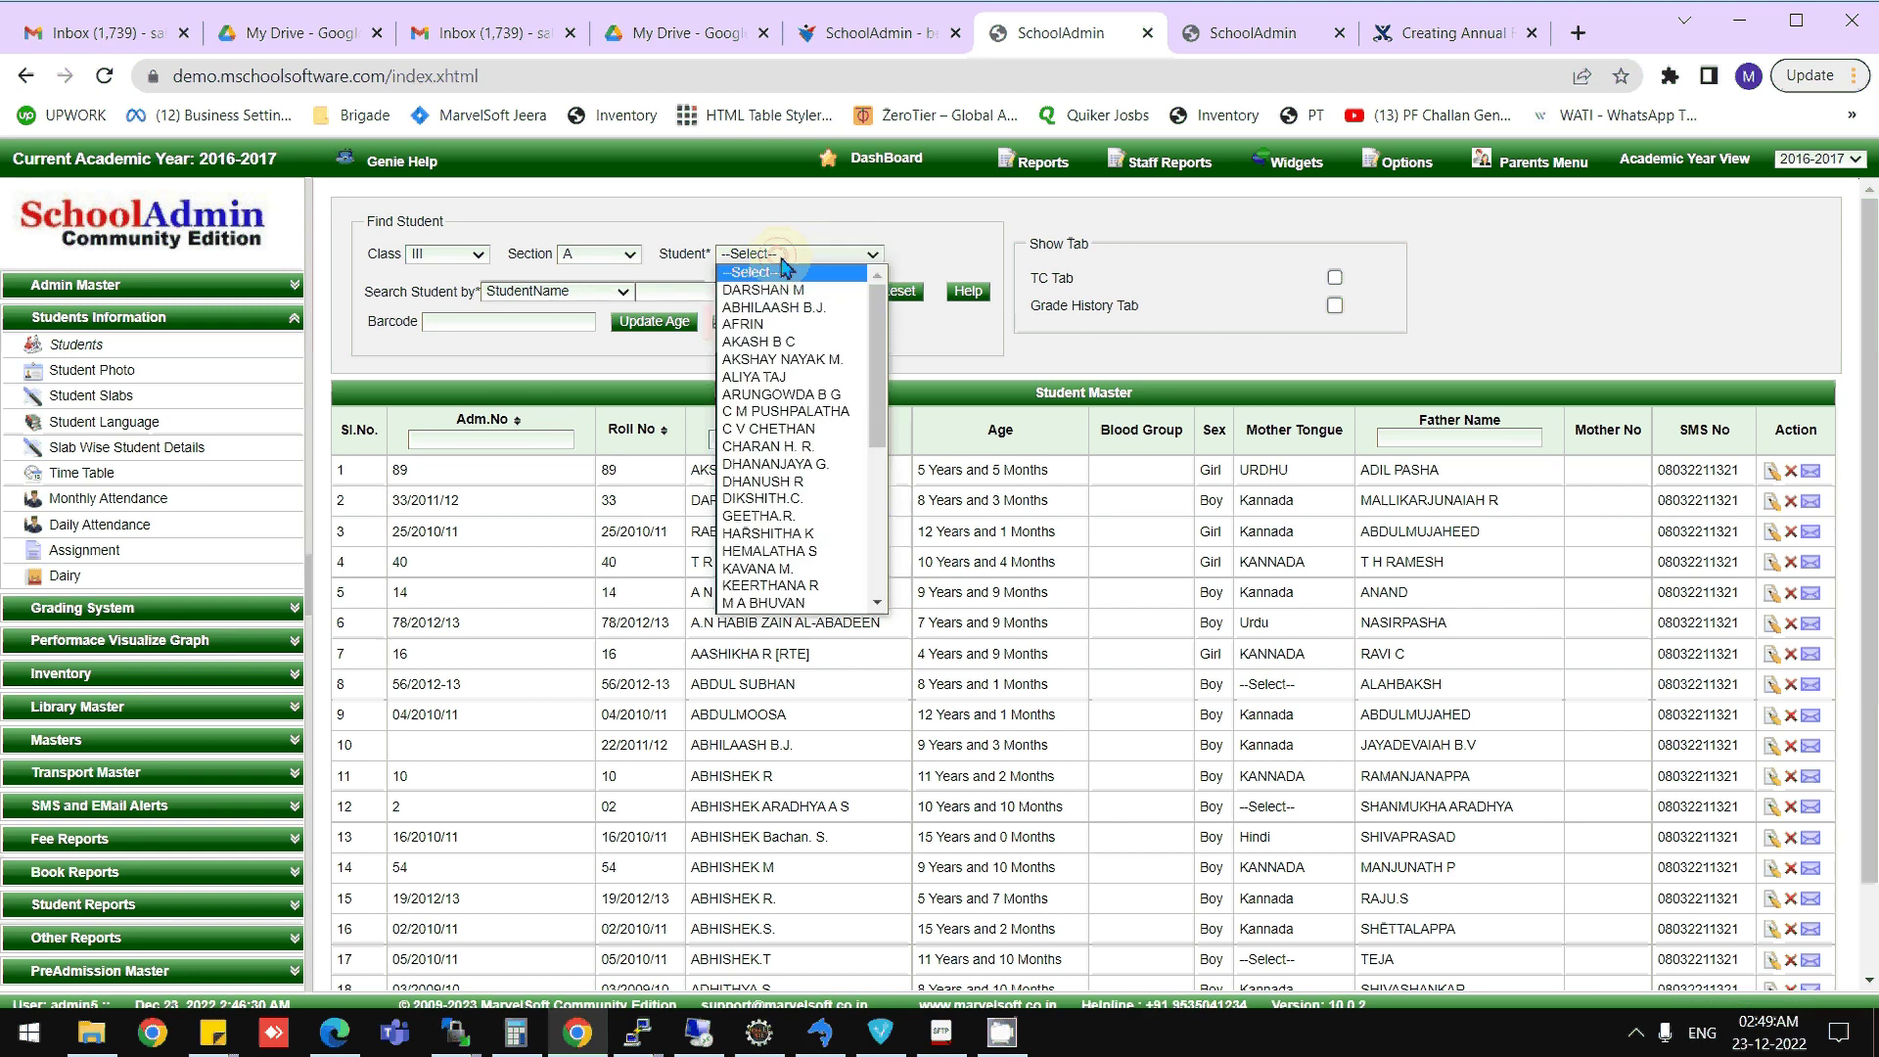
{"action": "left_click", "coordinate": [597, 254]}
{"action": "left_click", "coordinate": [588, 309]}
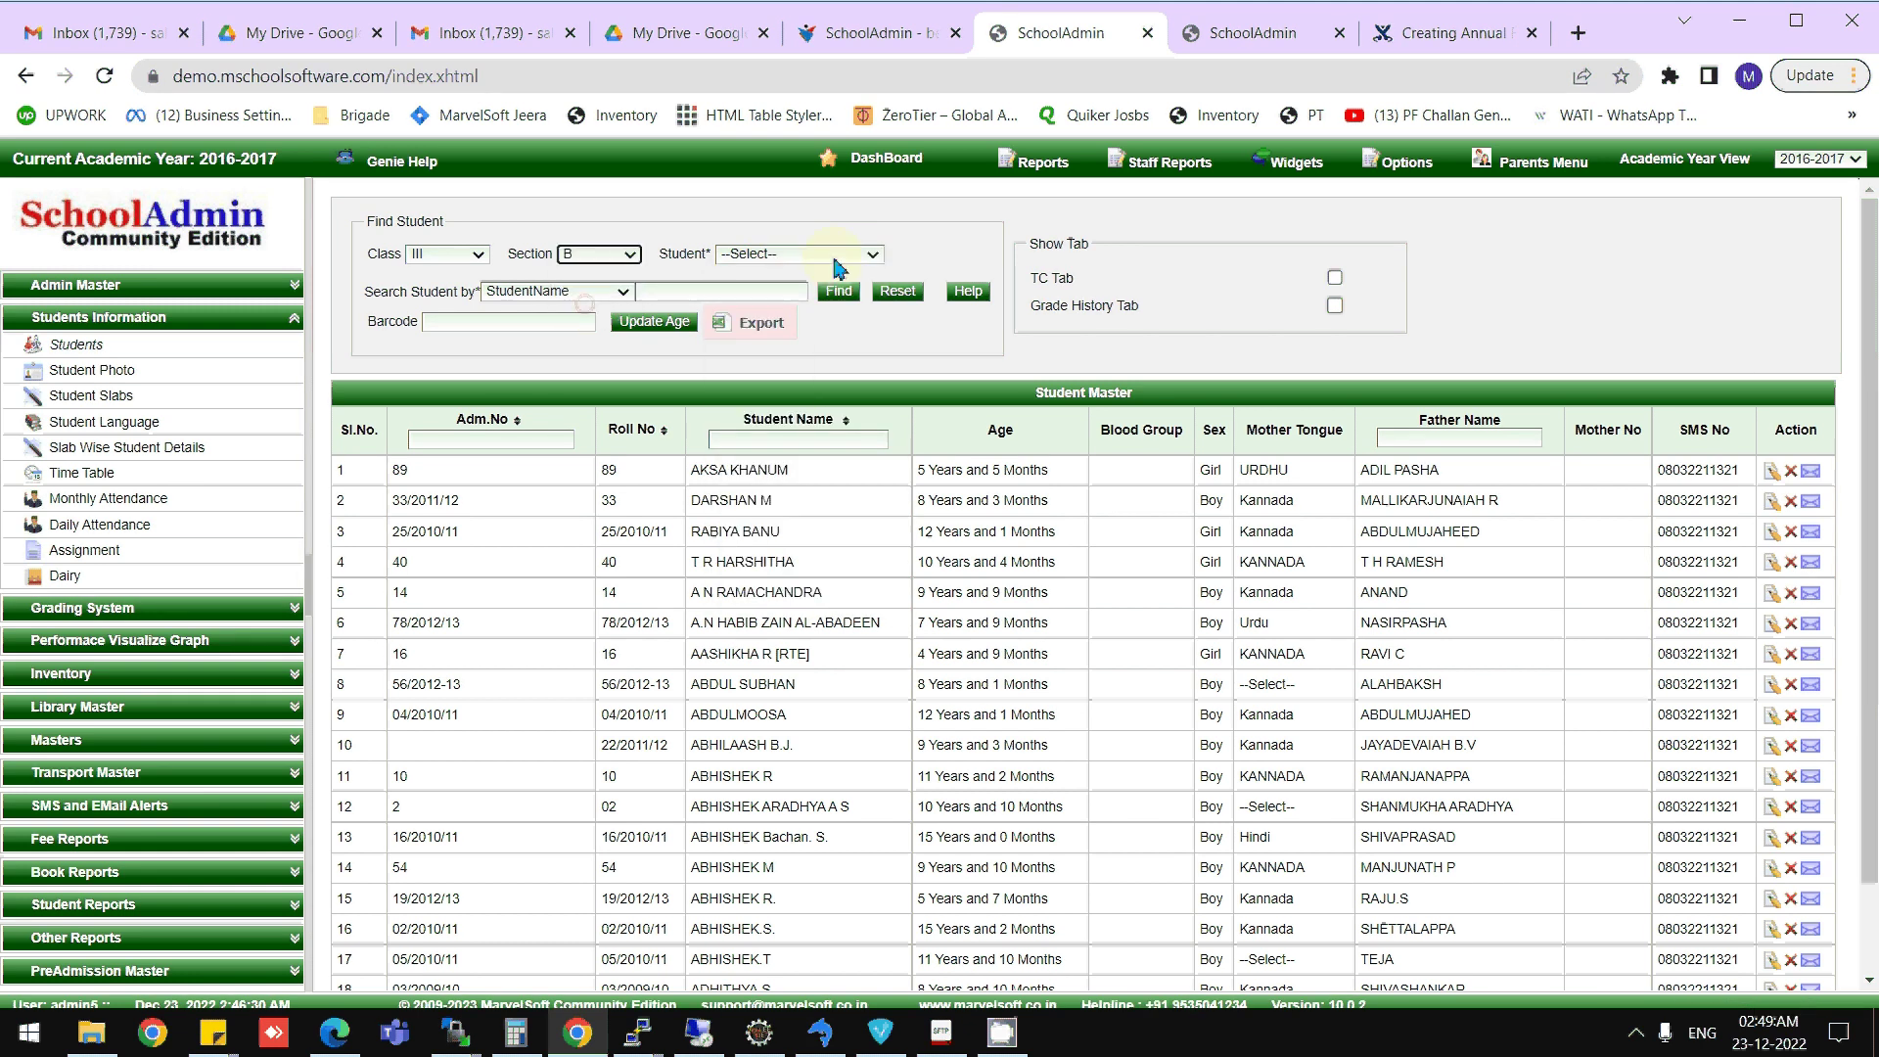
{"action": "left_click", "coordinate": [742, 256]}
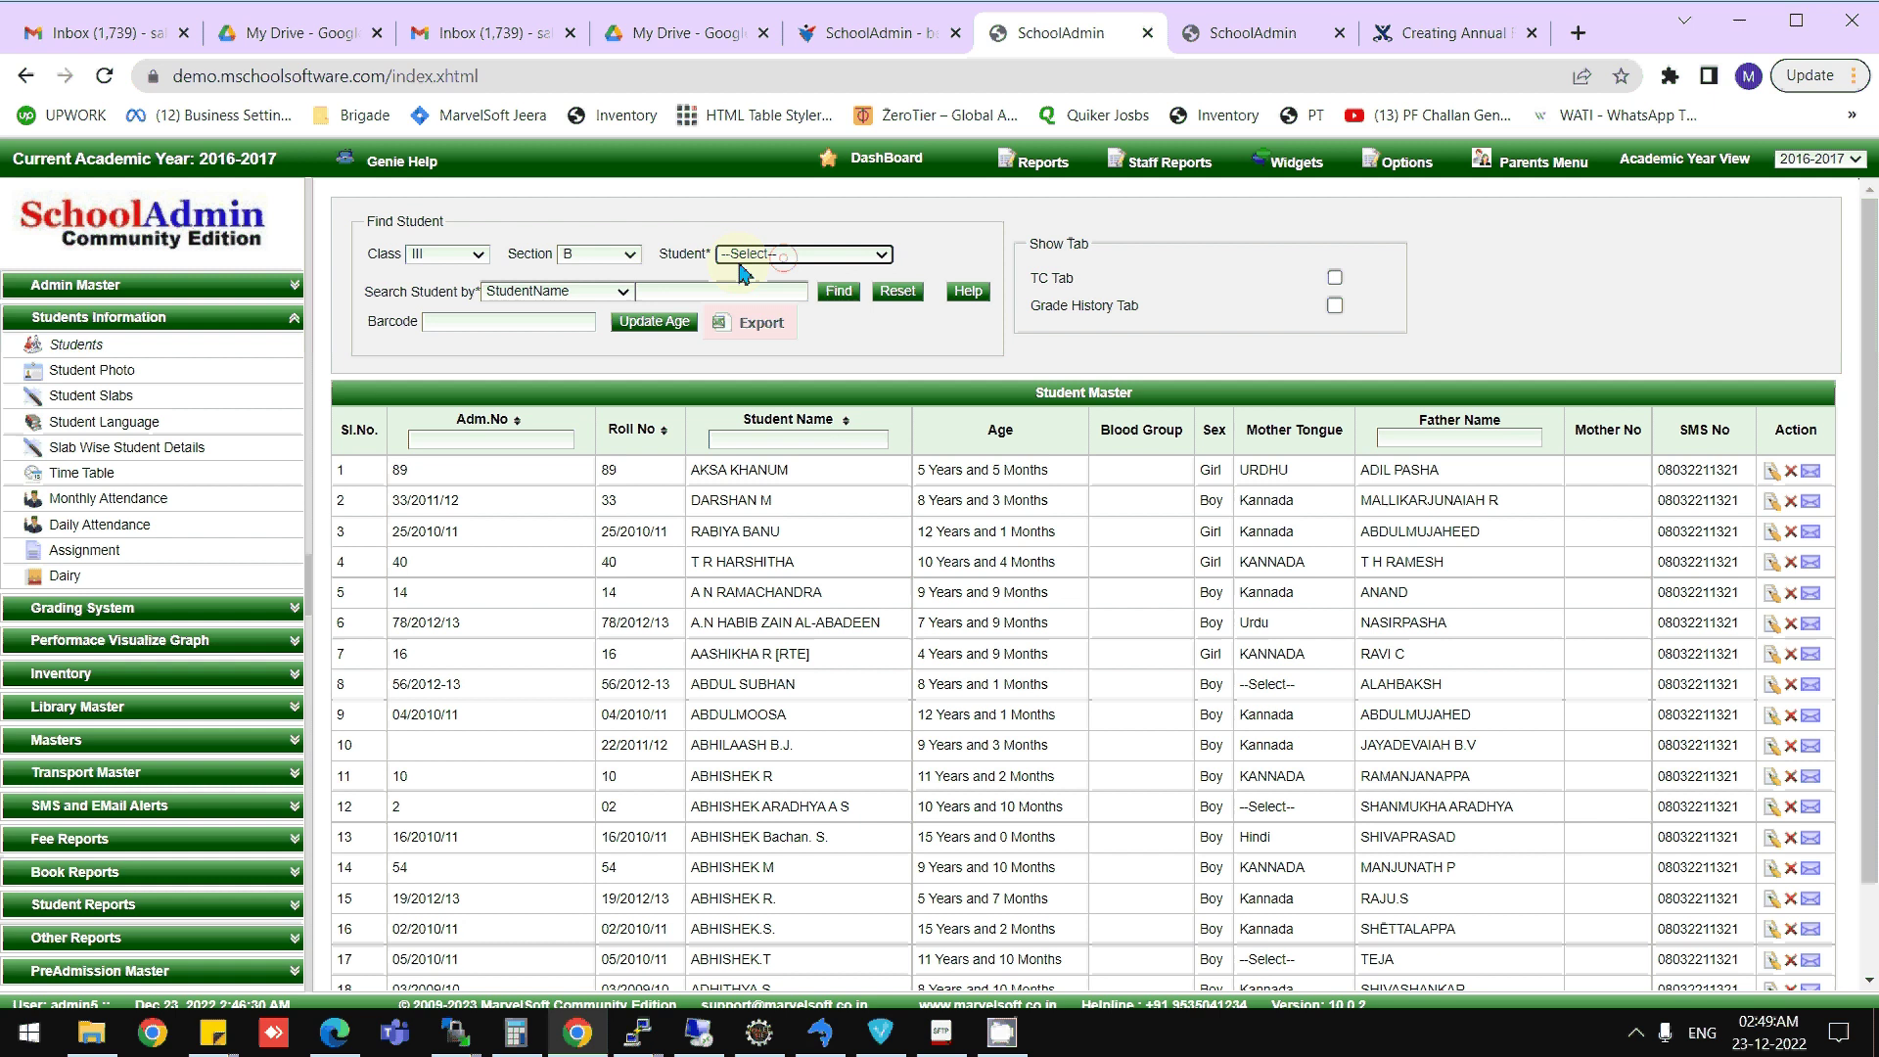
{"action": "left_click", "coordinate": [610, 255]}
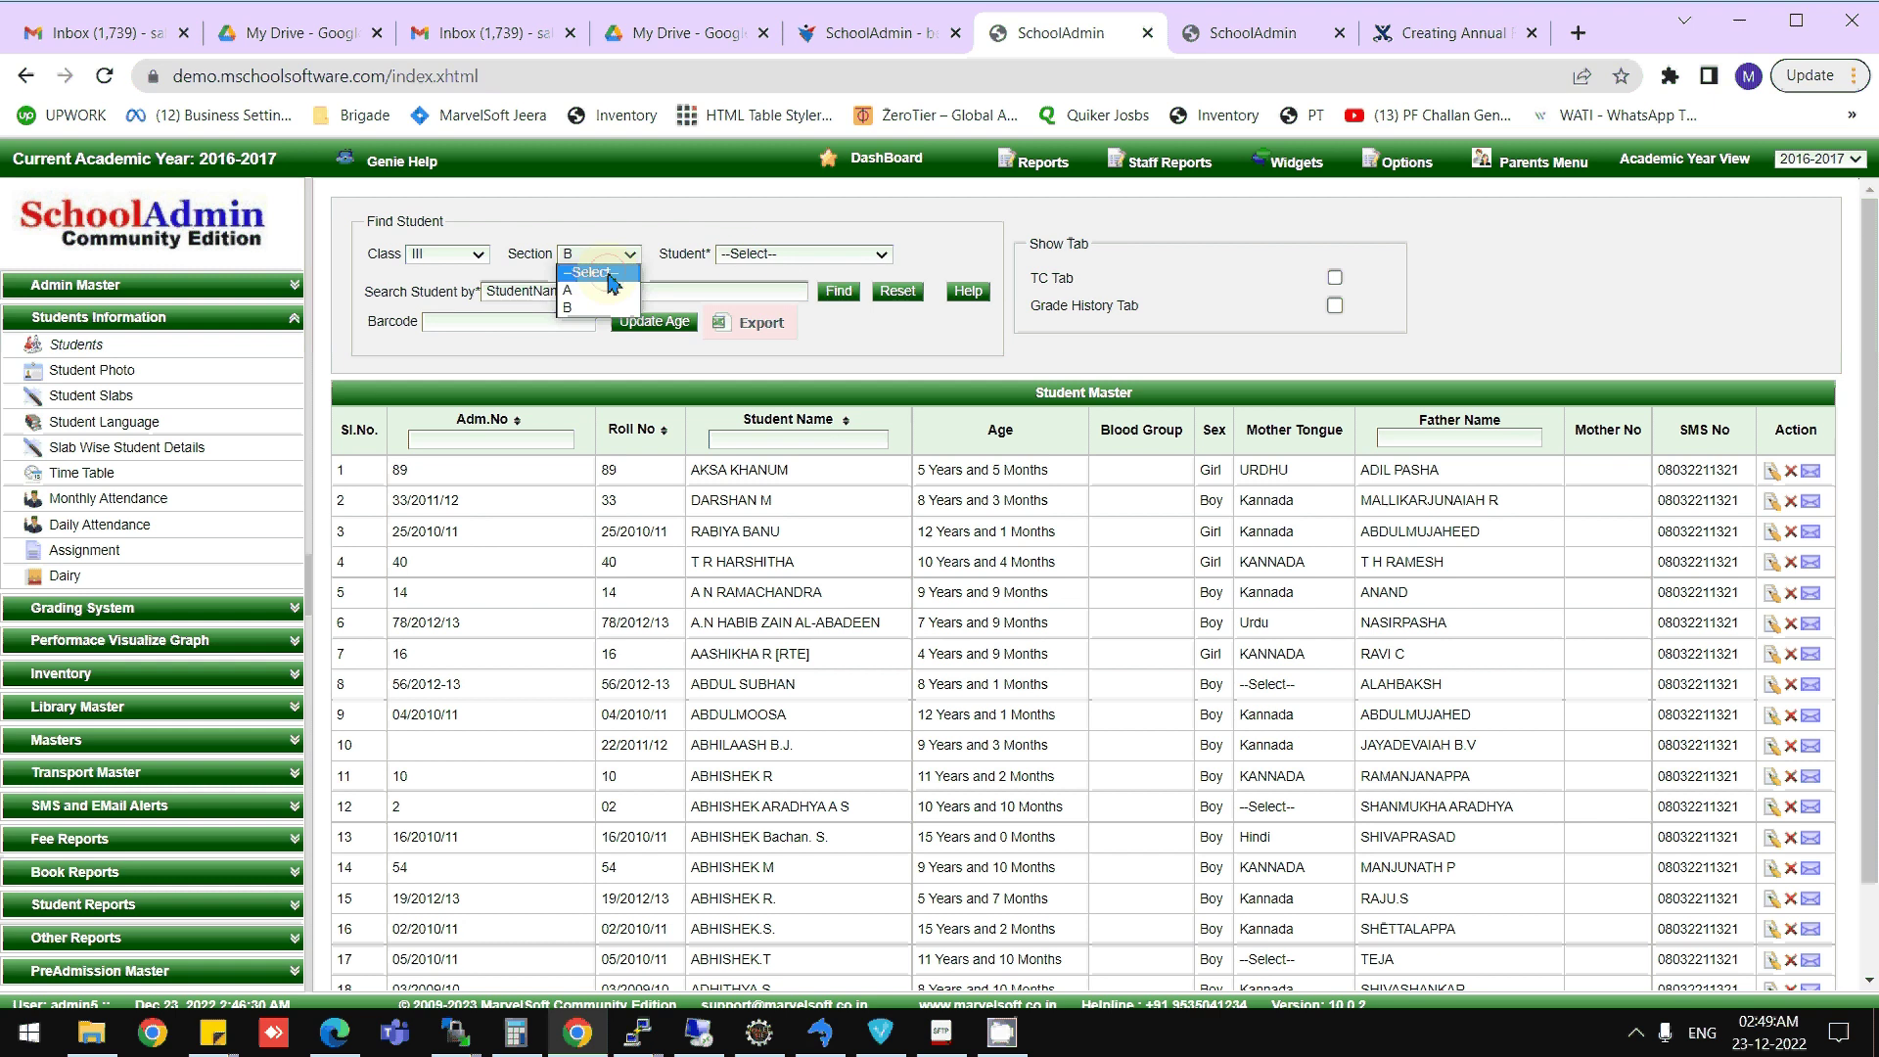
{"action": "left_click", "coordinate": [596, 273]}
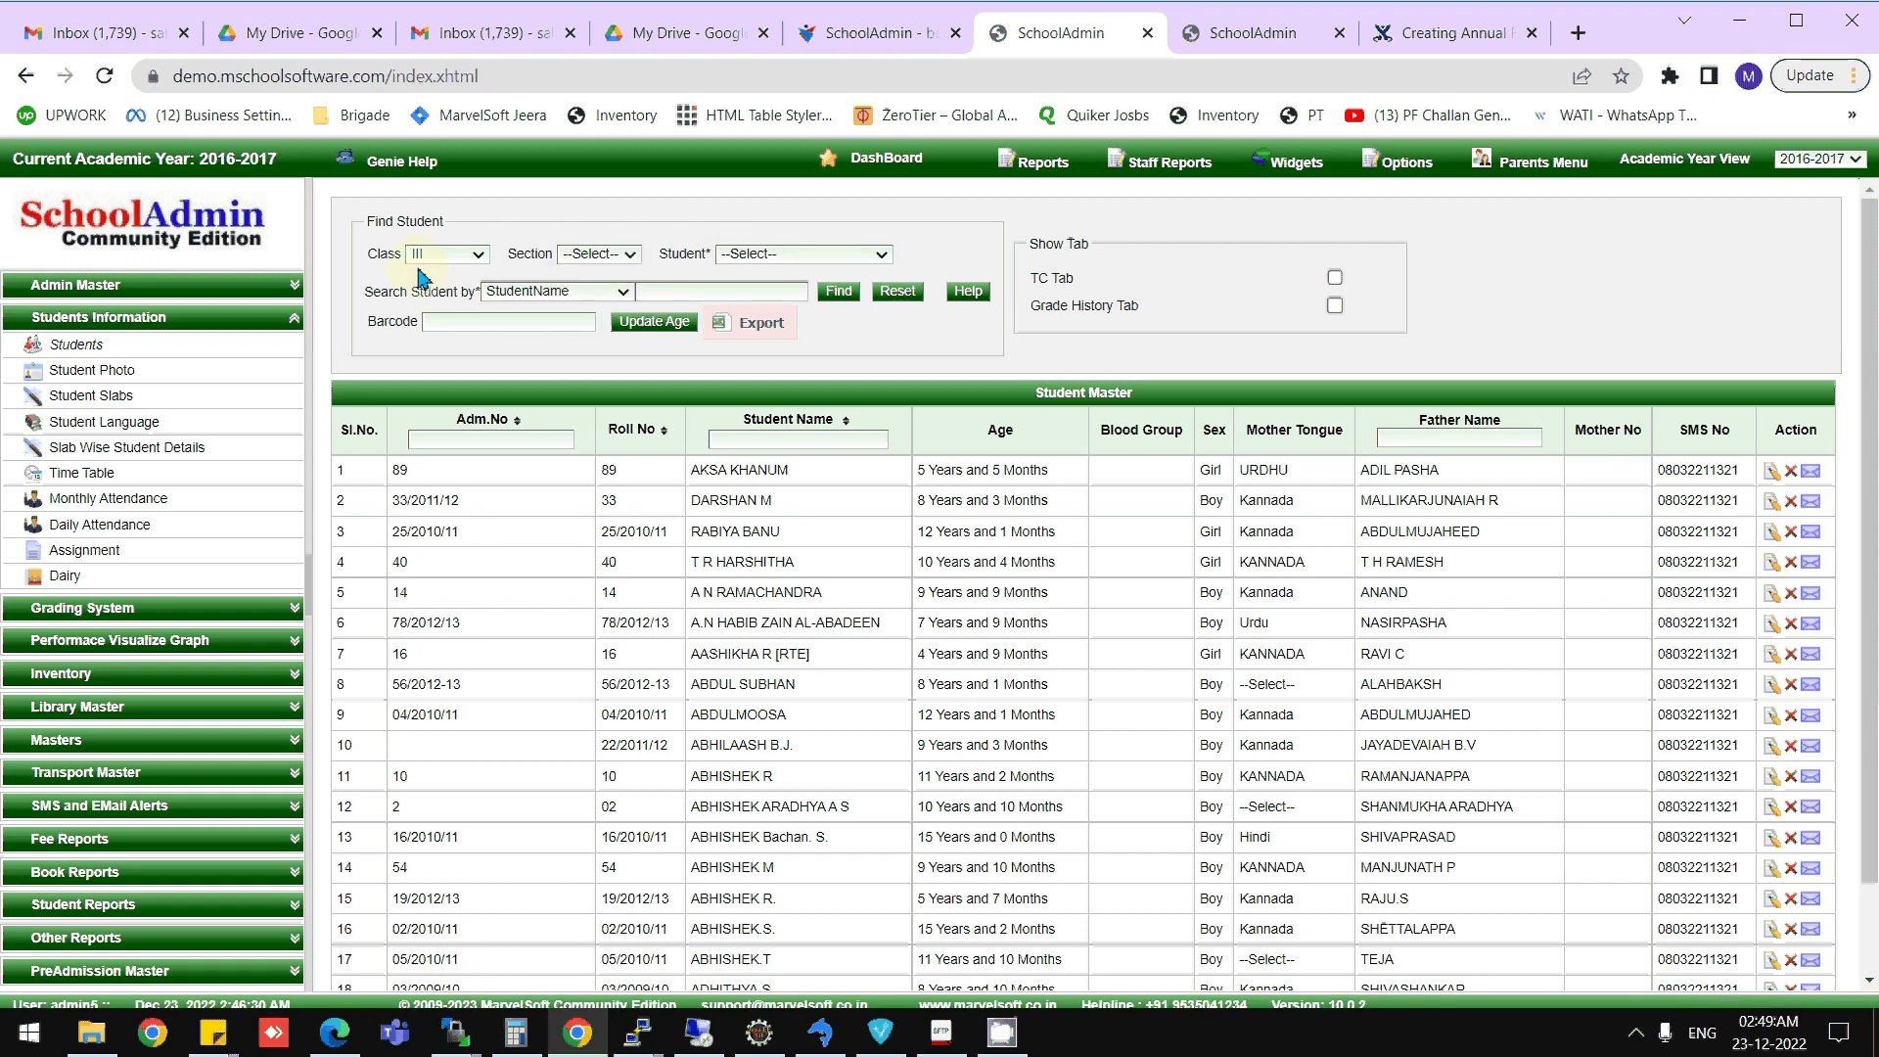
{"action": "scroll", "coordinate": [1380, 653], "scroll_direction": "down", "scroll_amount": 2}
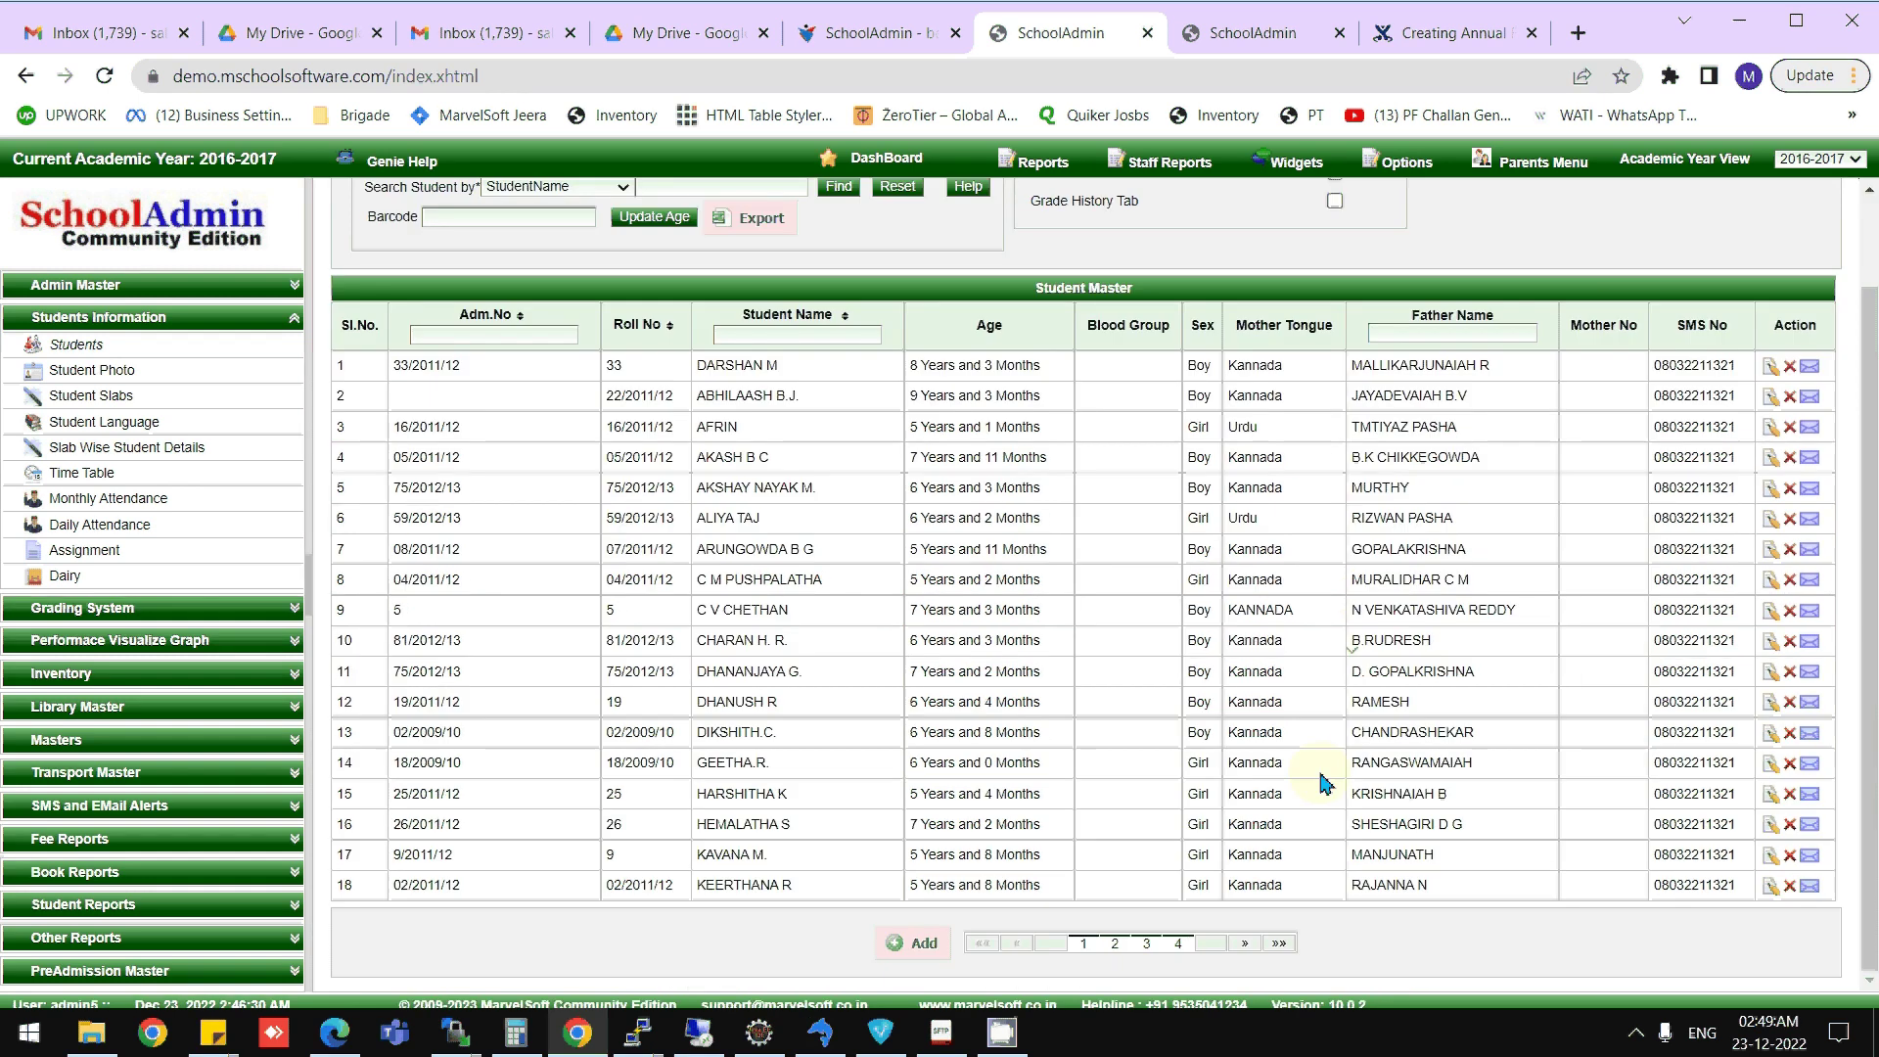
{"action": "left_click", "coordinate": [1277, 942]}
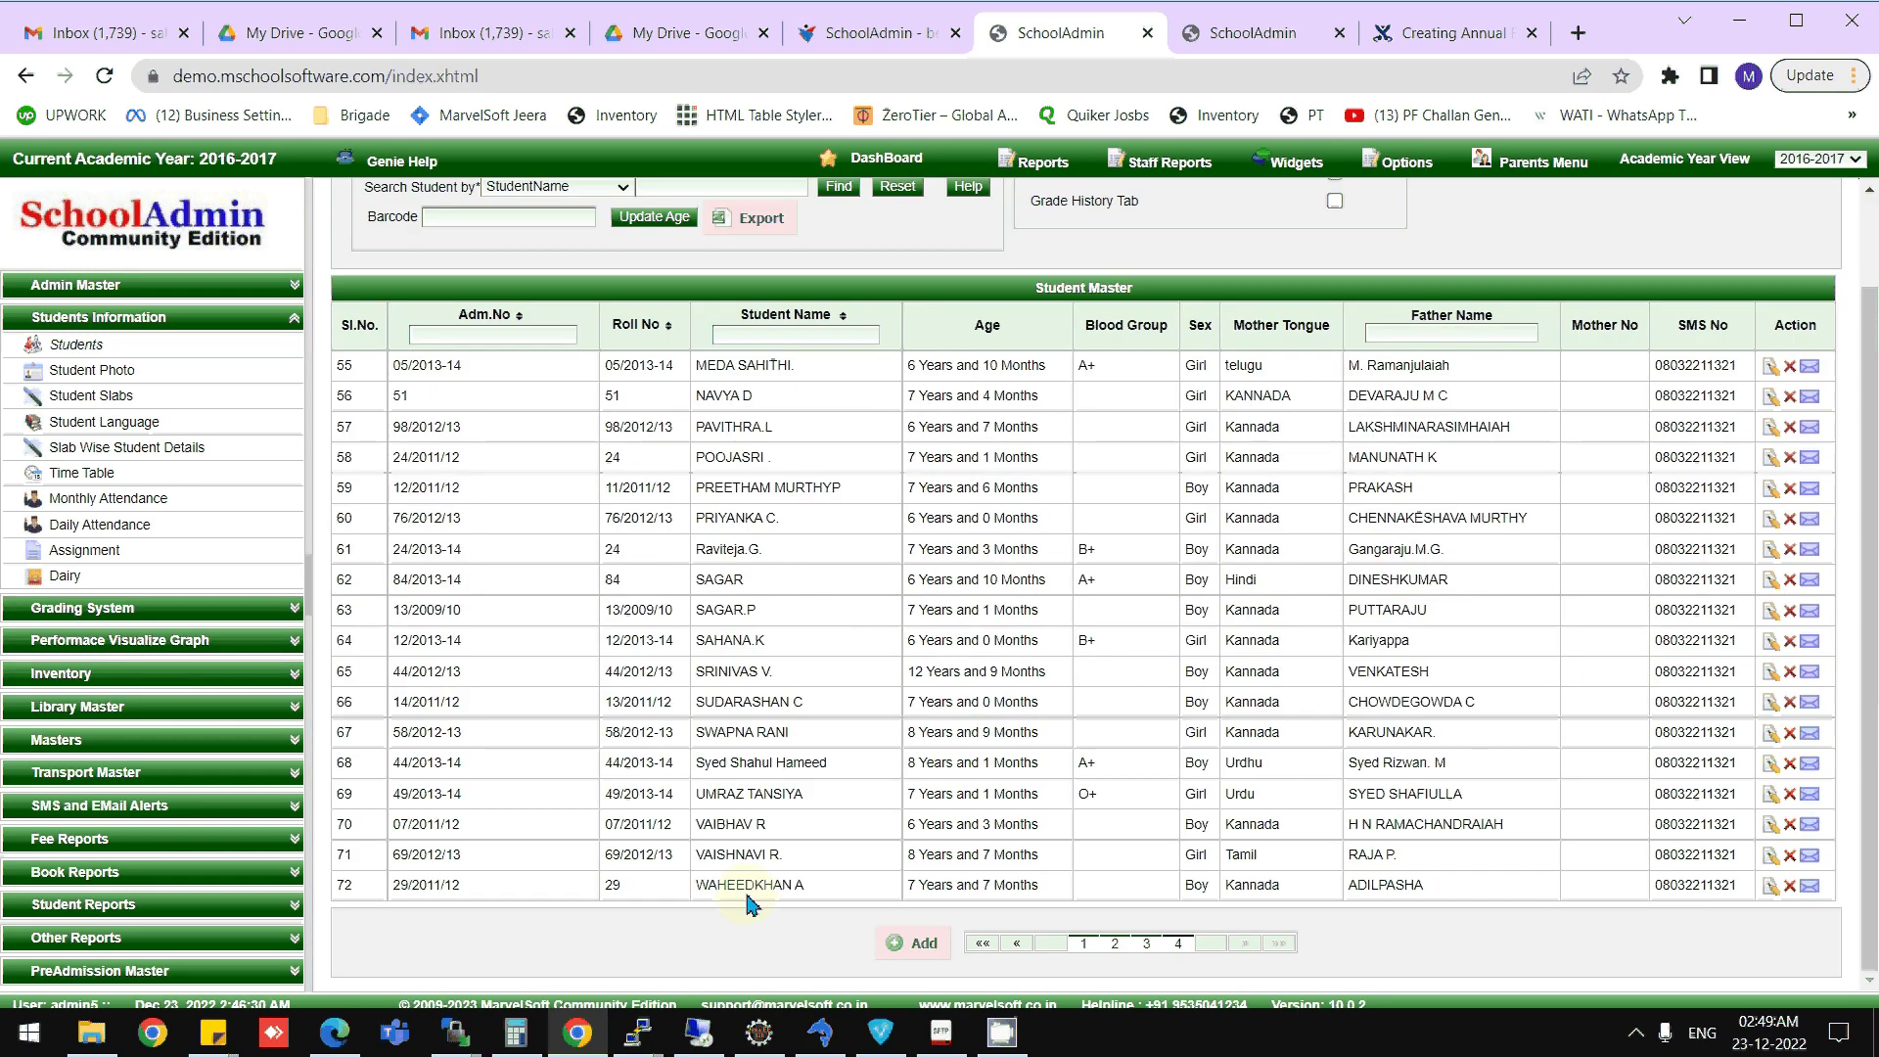
{"action": "scroll", "coordinate": [774, 907], "scroll_direction": "up", "scroll_amount": 2}
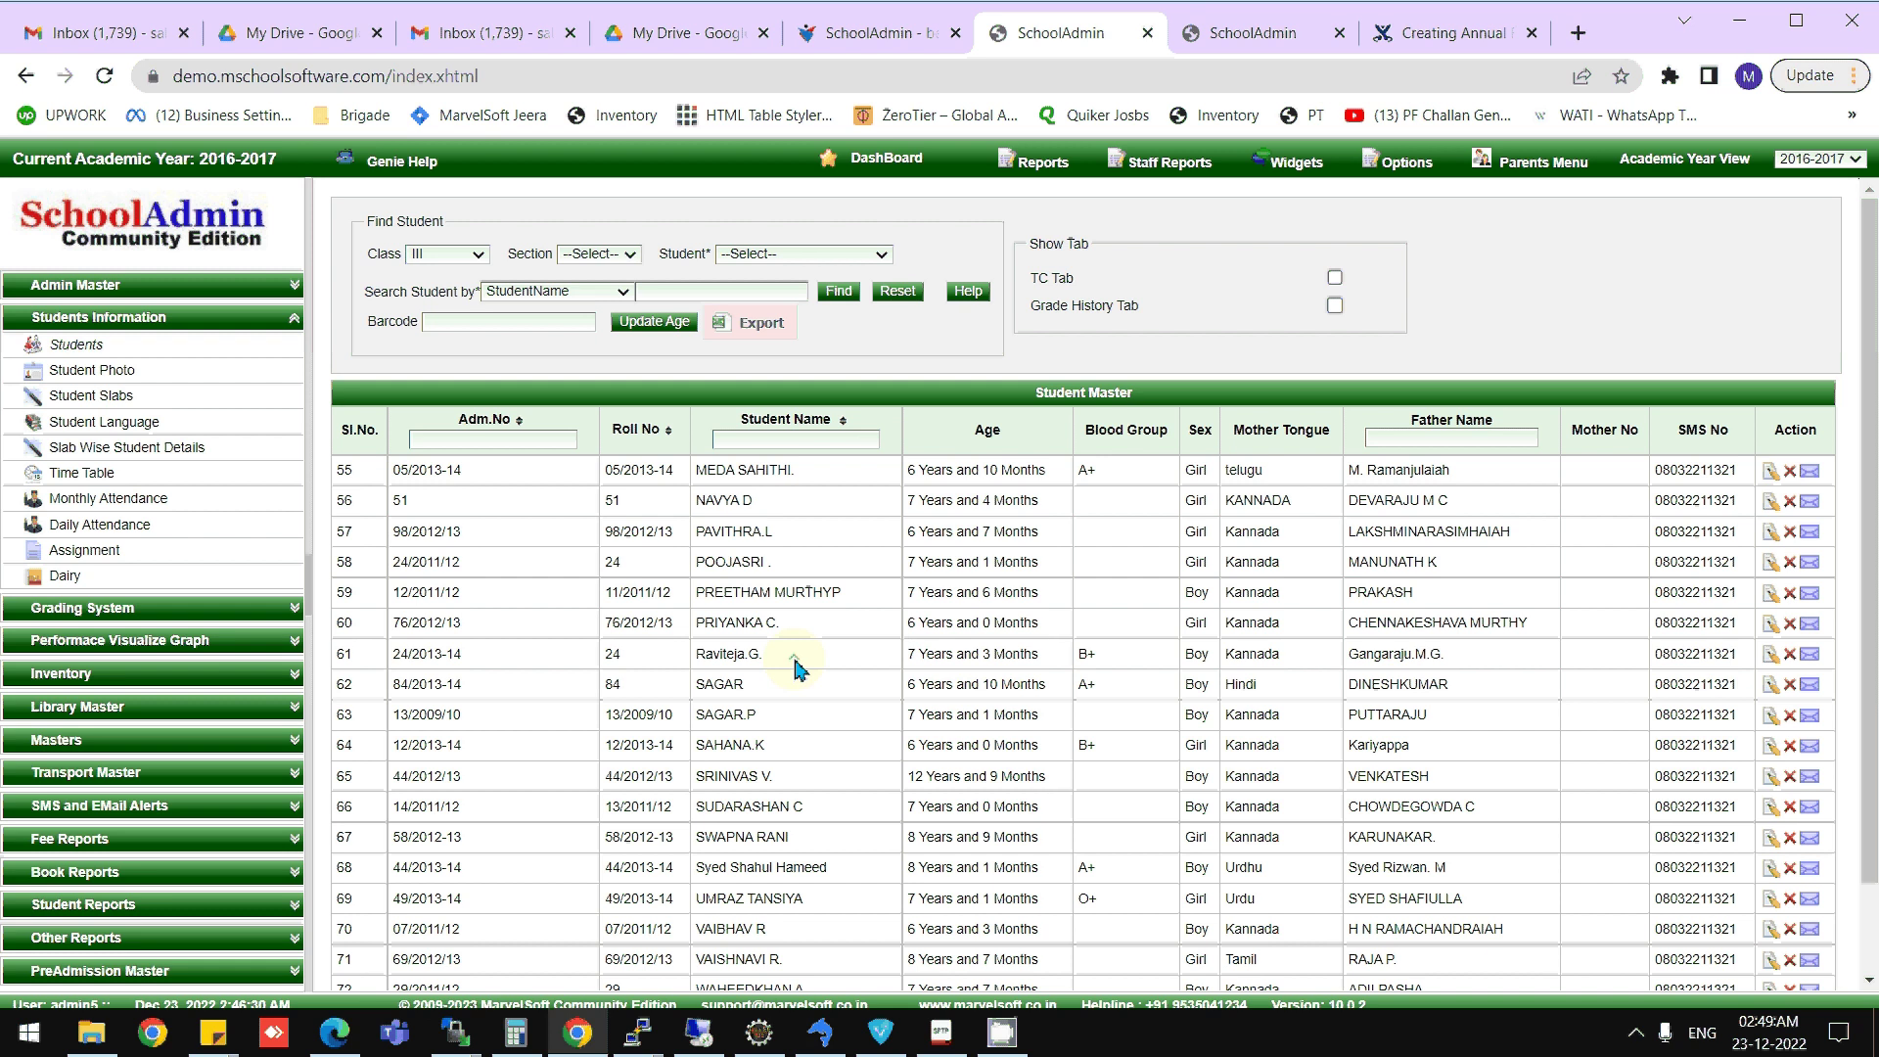
- Search class III section A students, browse page 2 and the search-by and name filters
{"action": "left_click", "coordinate": [598, 253]}
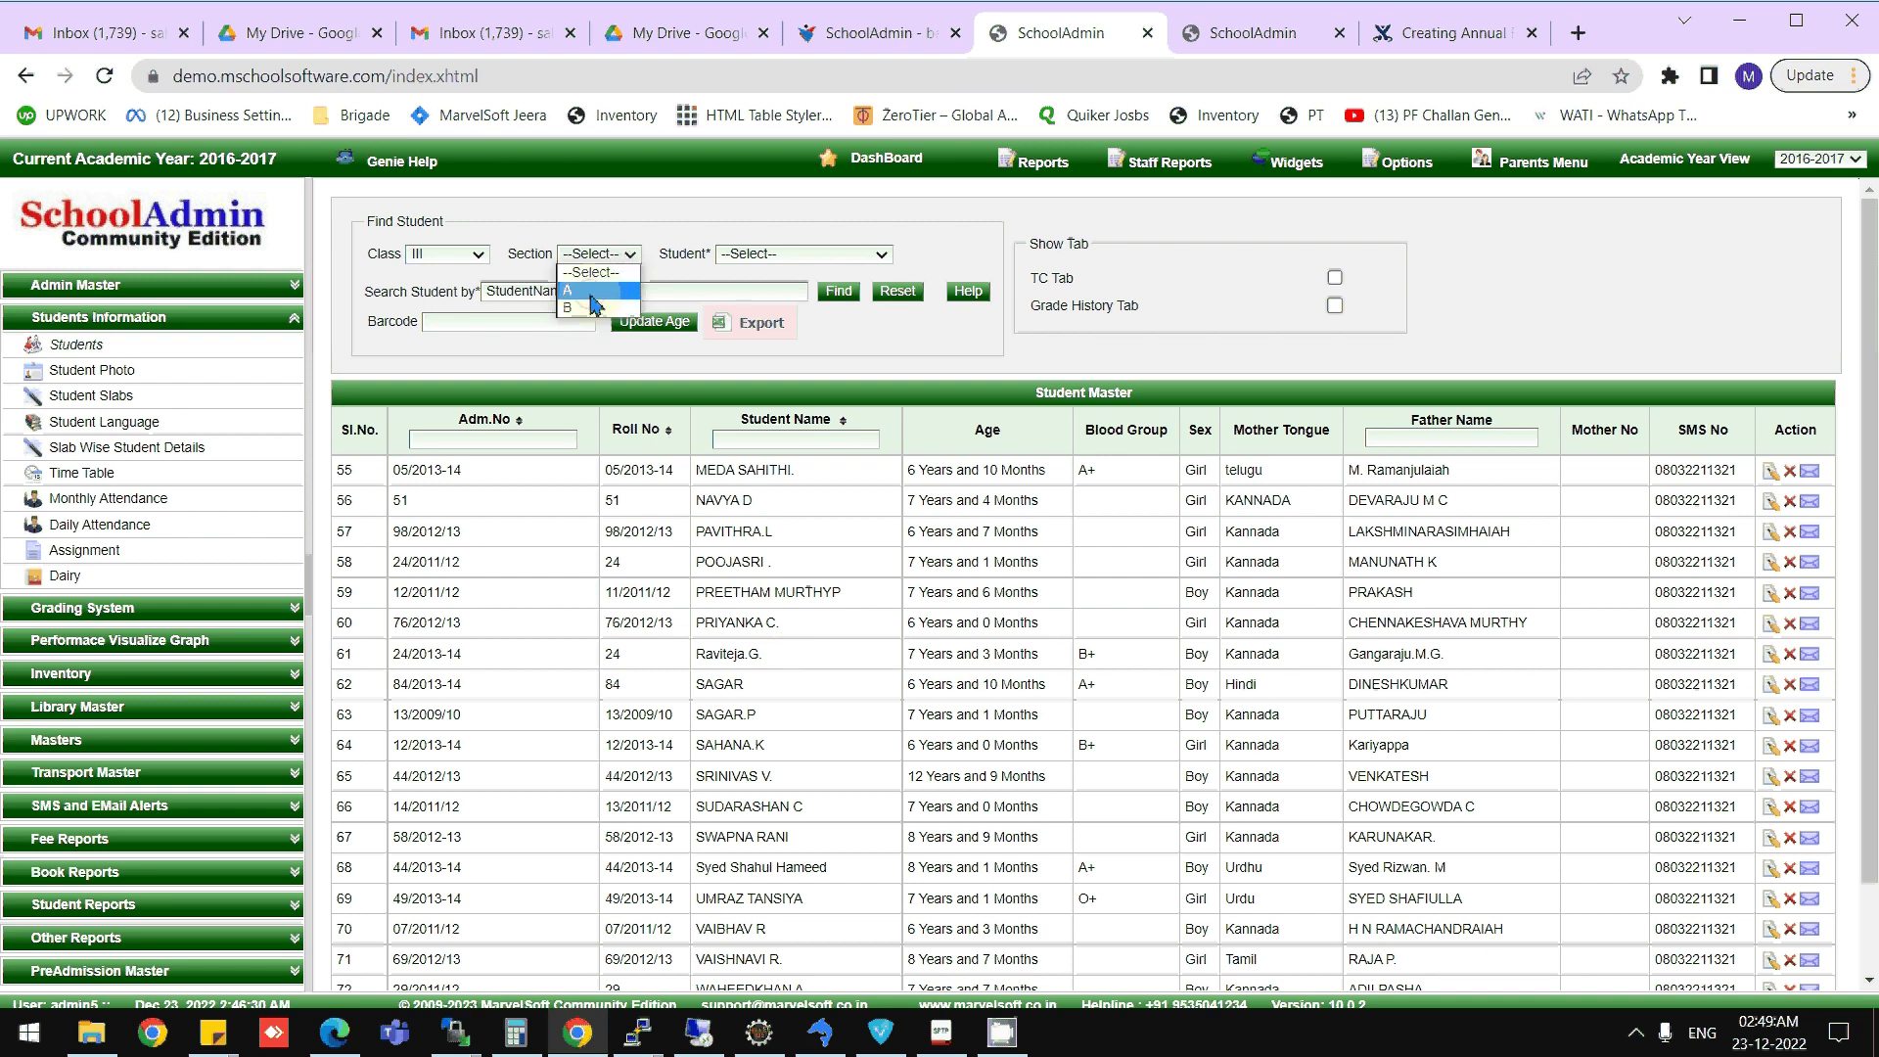
{"action": "left_click", "coordinate": [591, 293]}
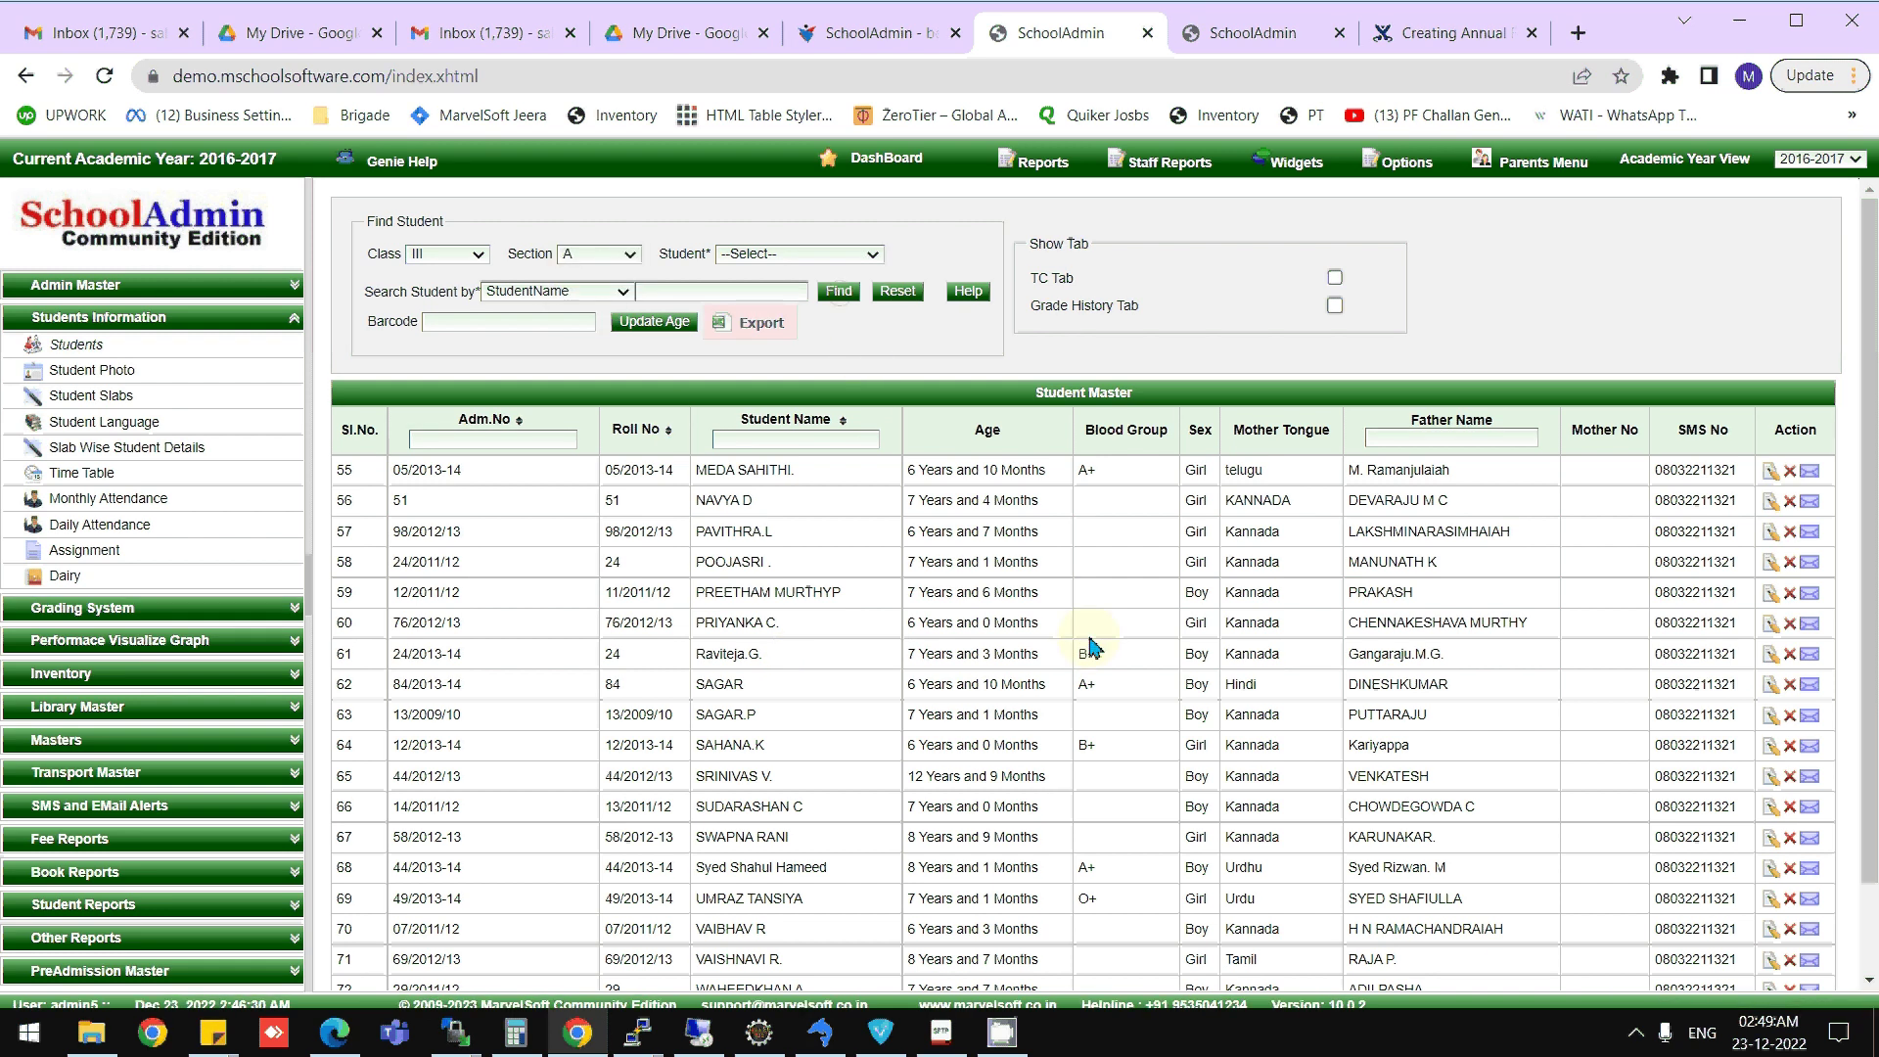
{"action": "left_click", "coordinate": [1207, 753]}
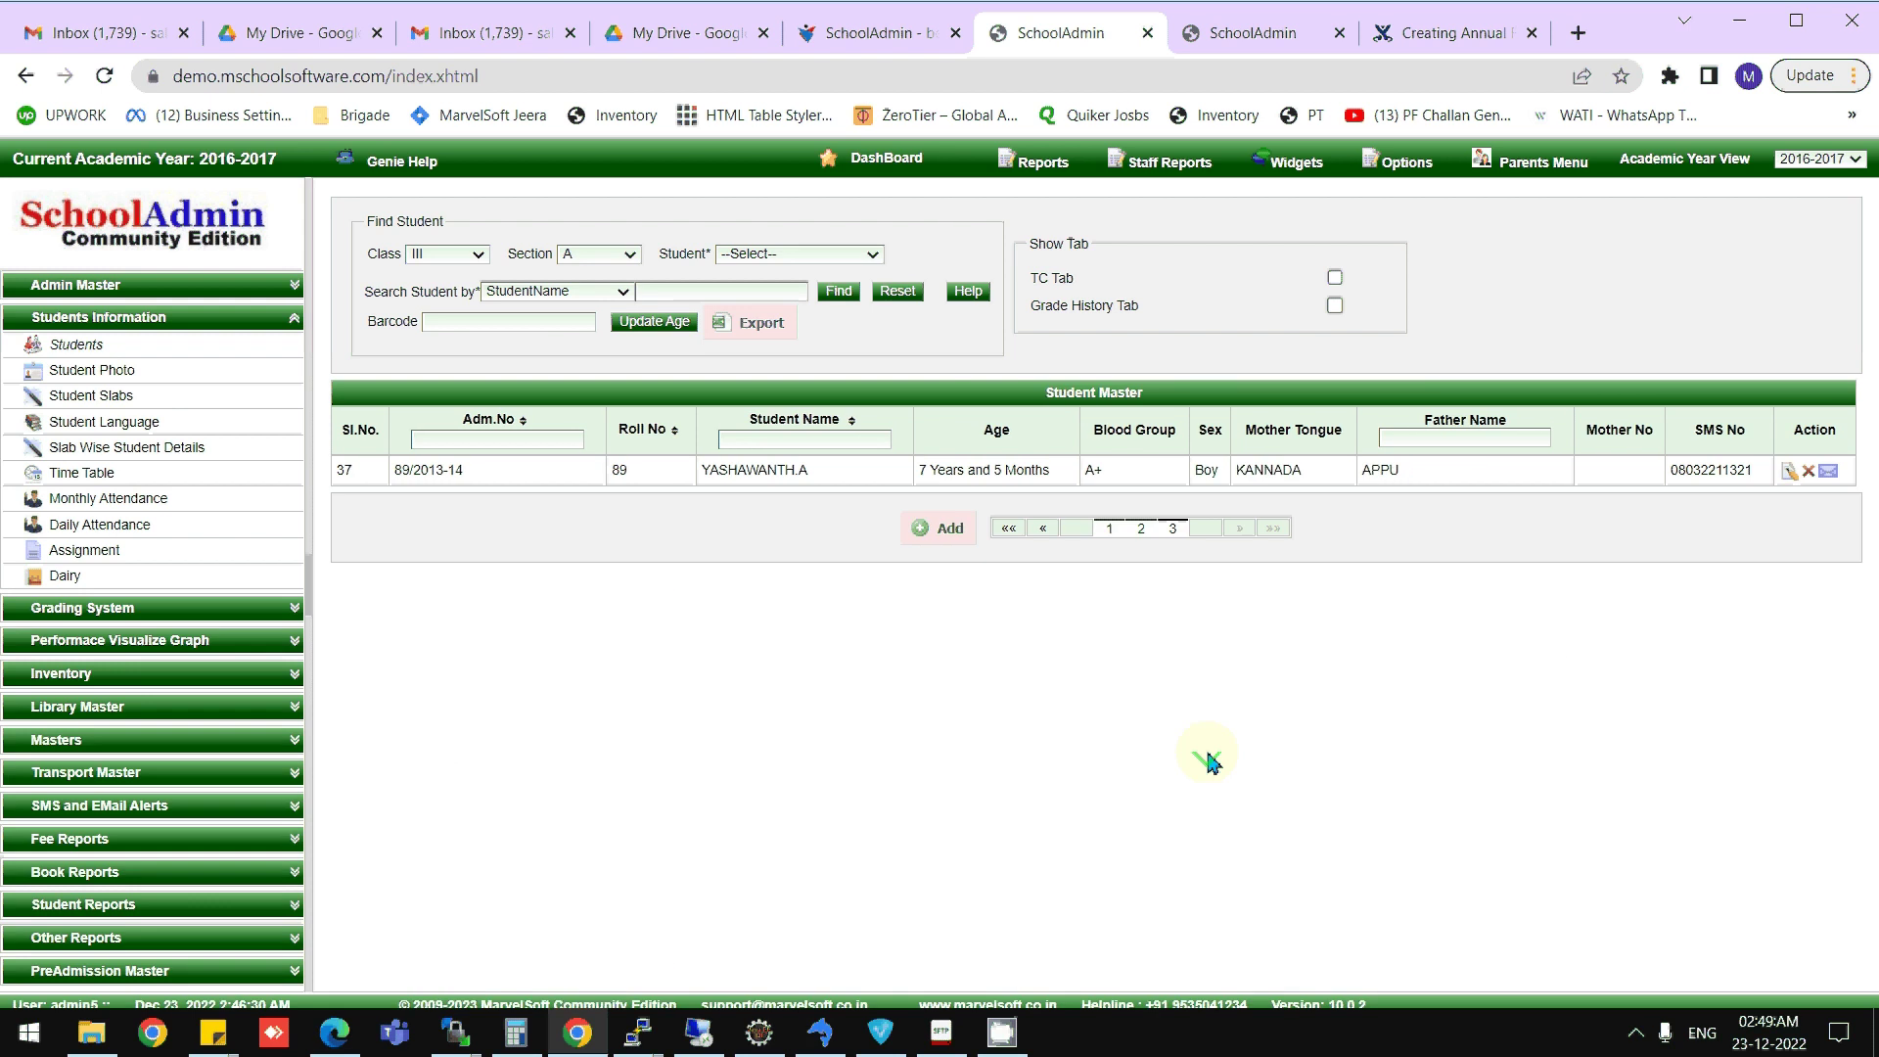
{"action": "left_click", "coordinate": [1141, 528]}
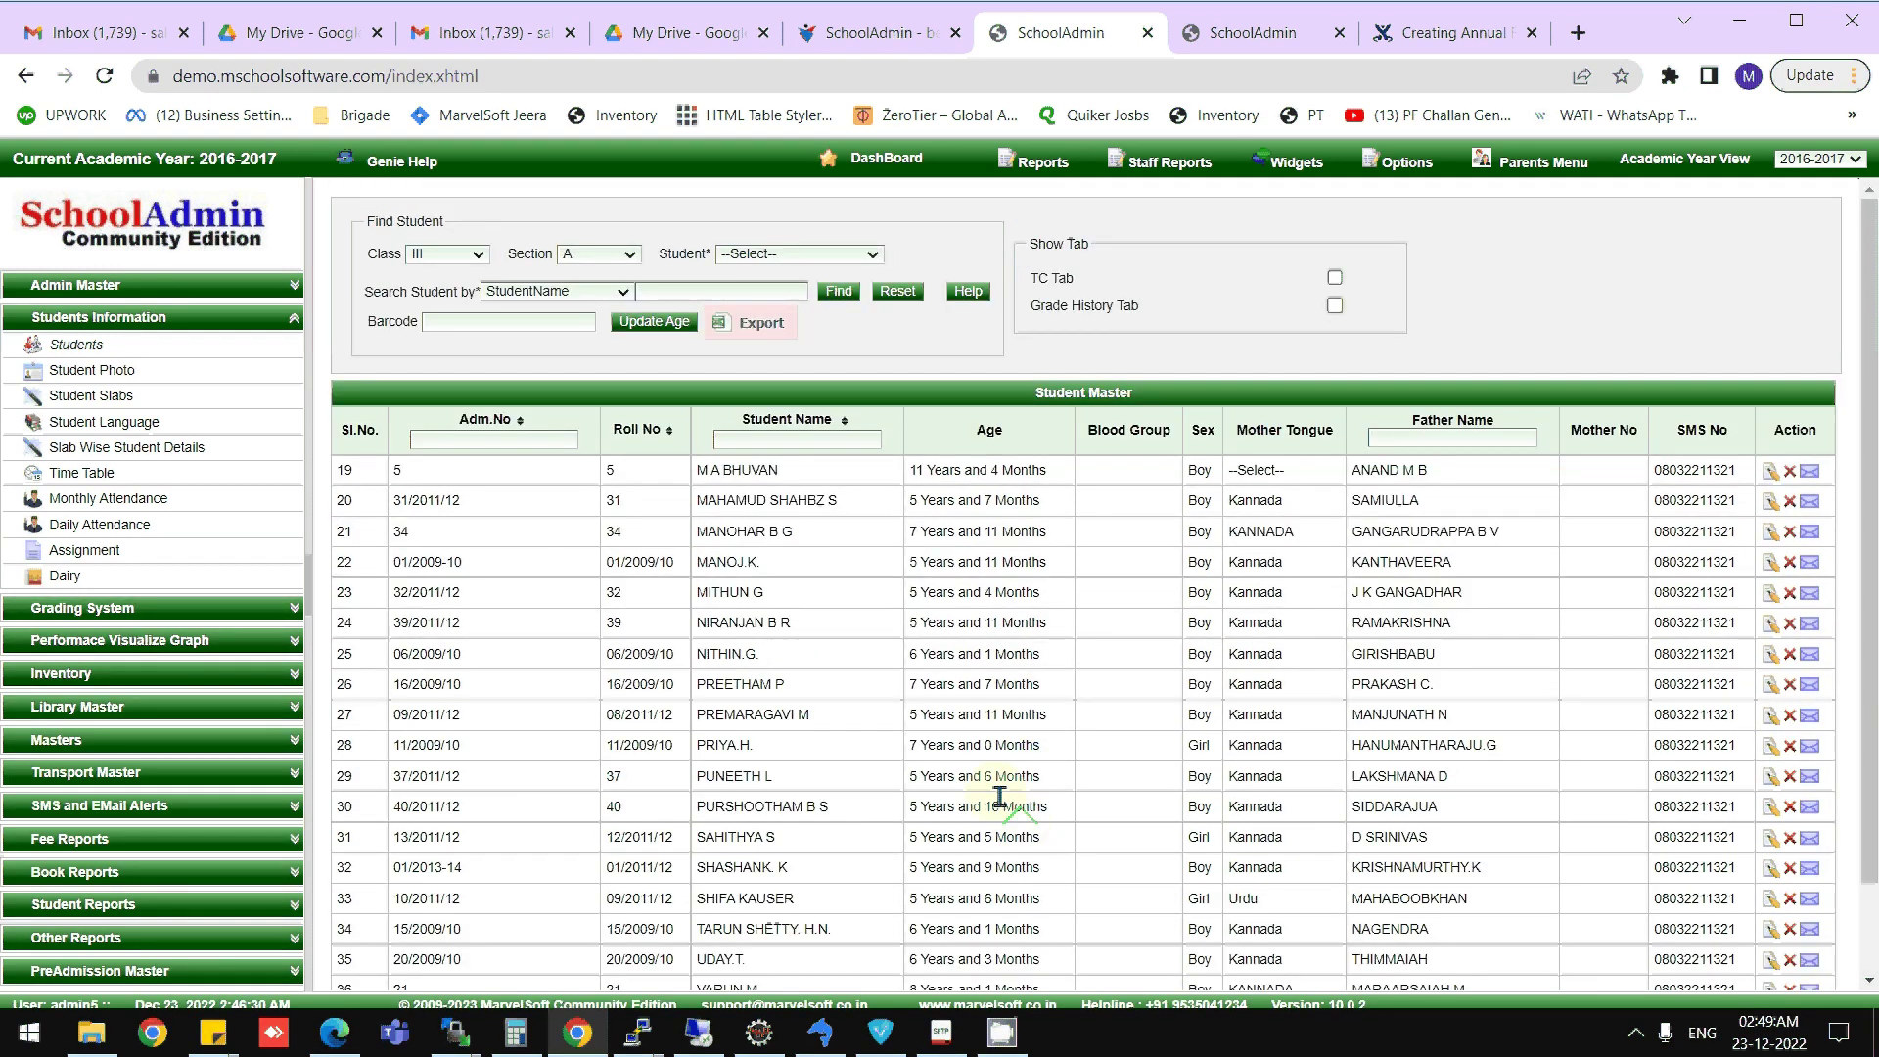
{"action": "left_click", "coordinate": [592, 293]}
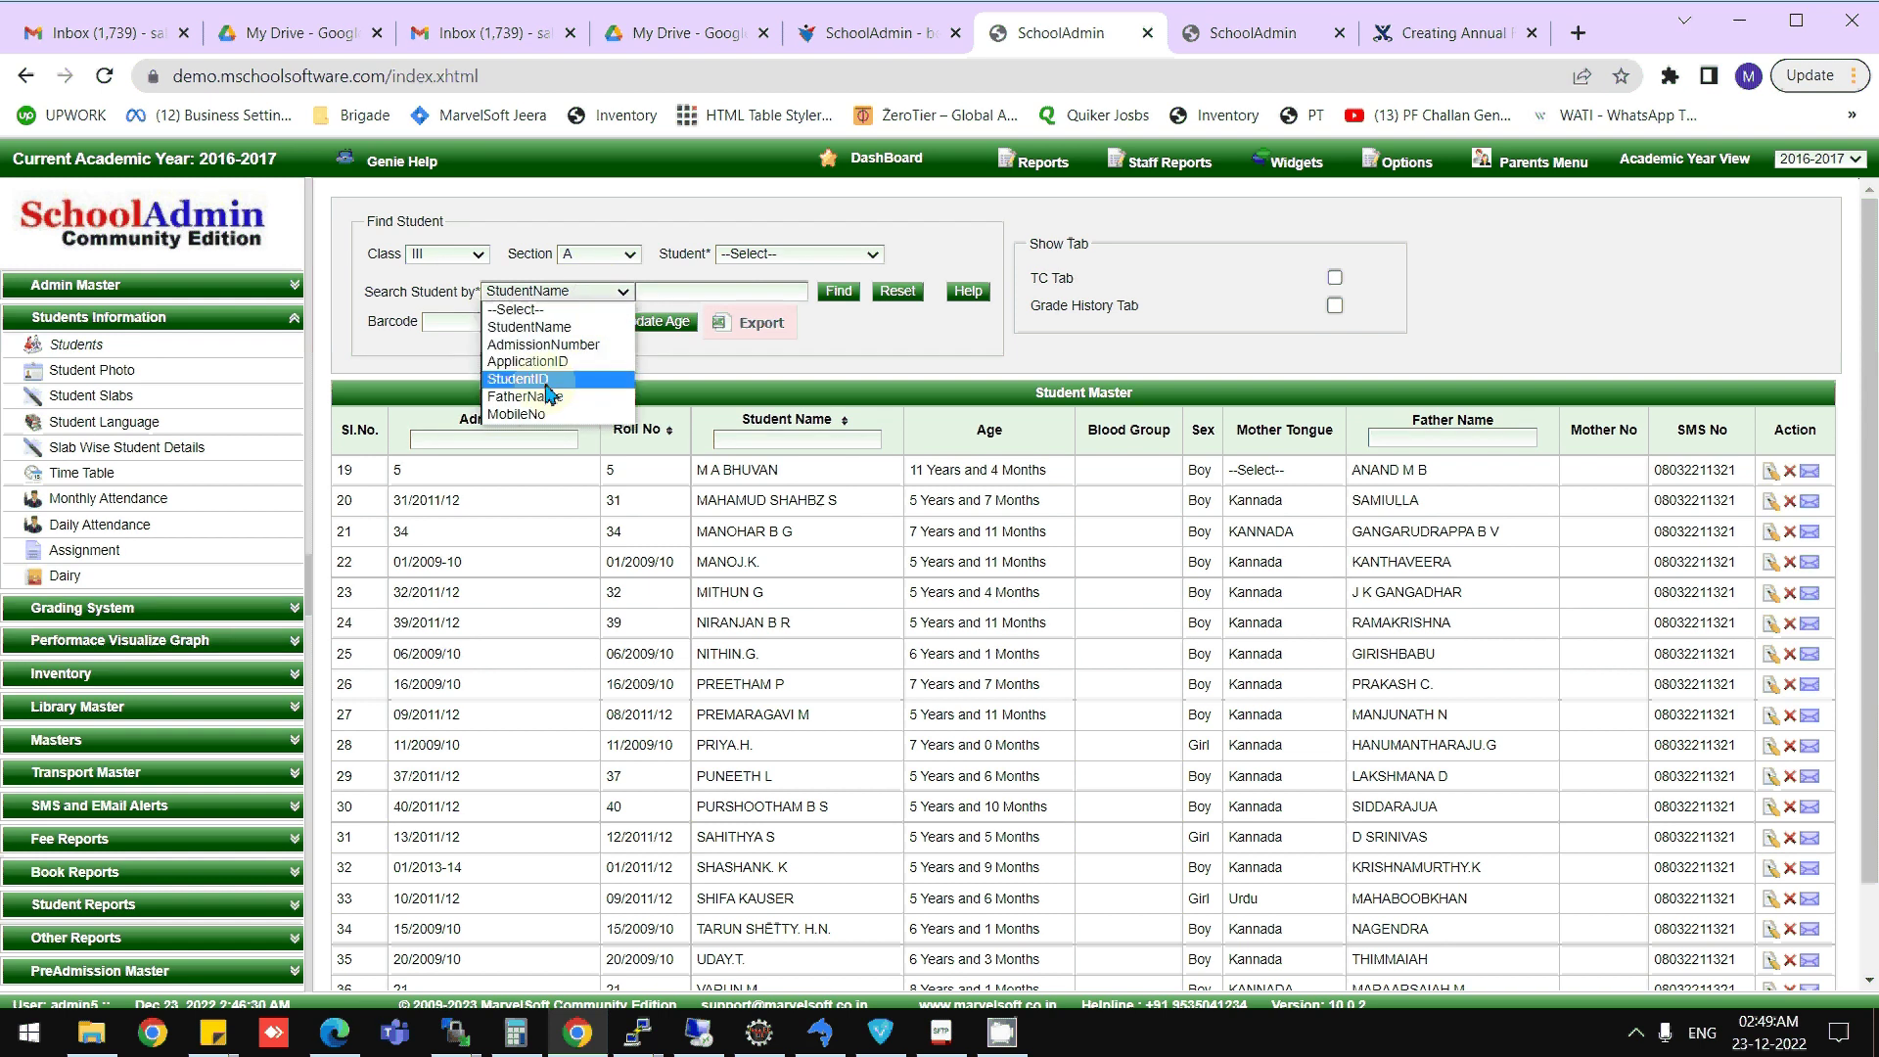
{"action": "left_click", "coordinate": [1195, 632]}
{"action": "left_click", "coordinate": [769, 441]}
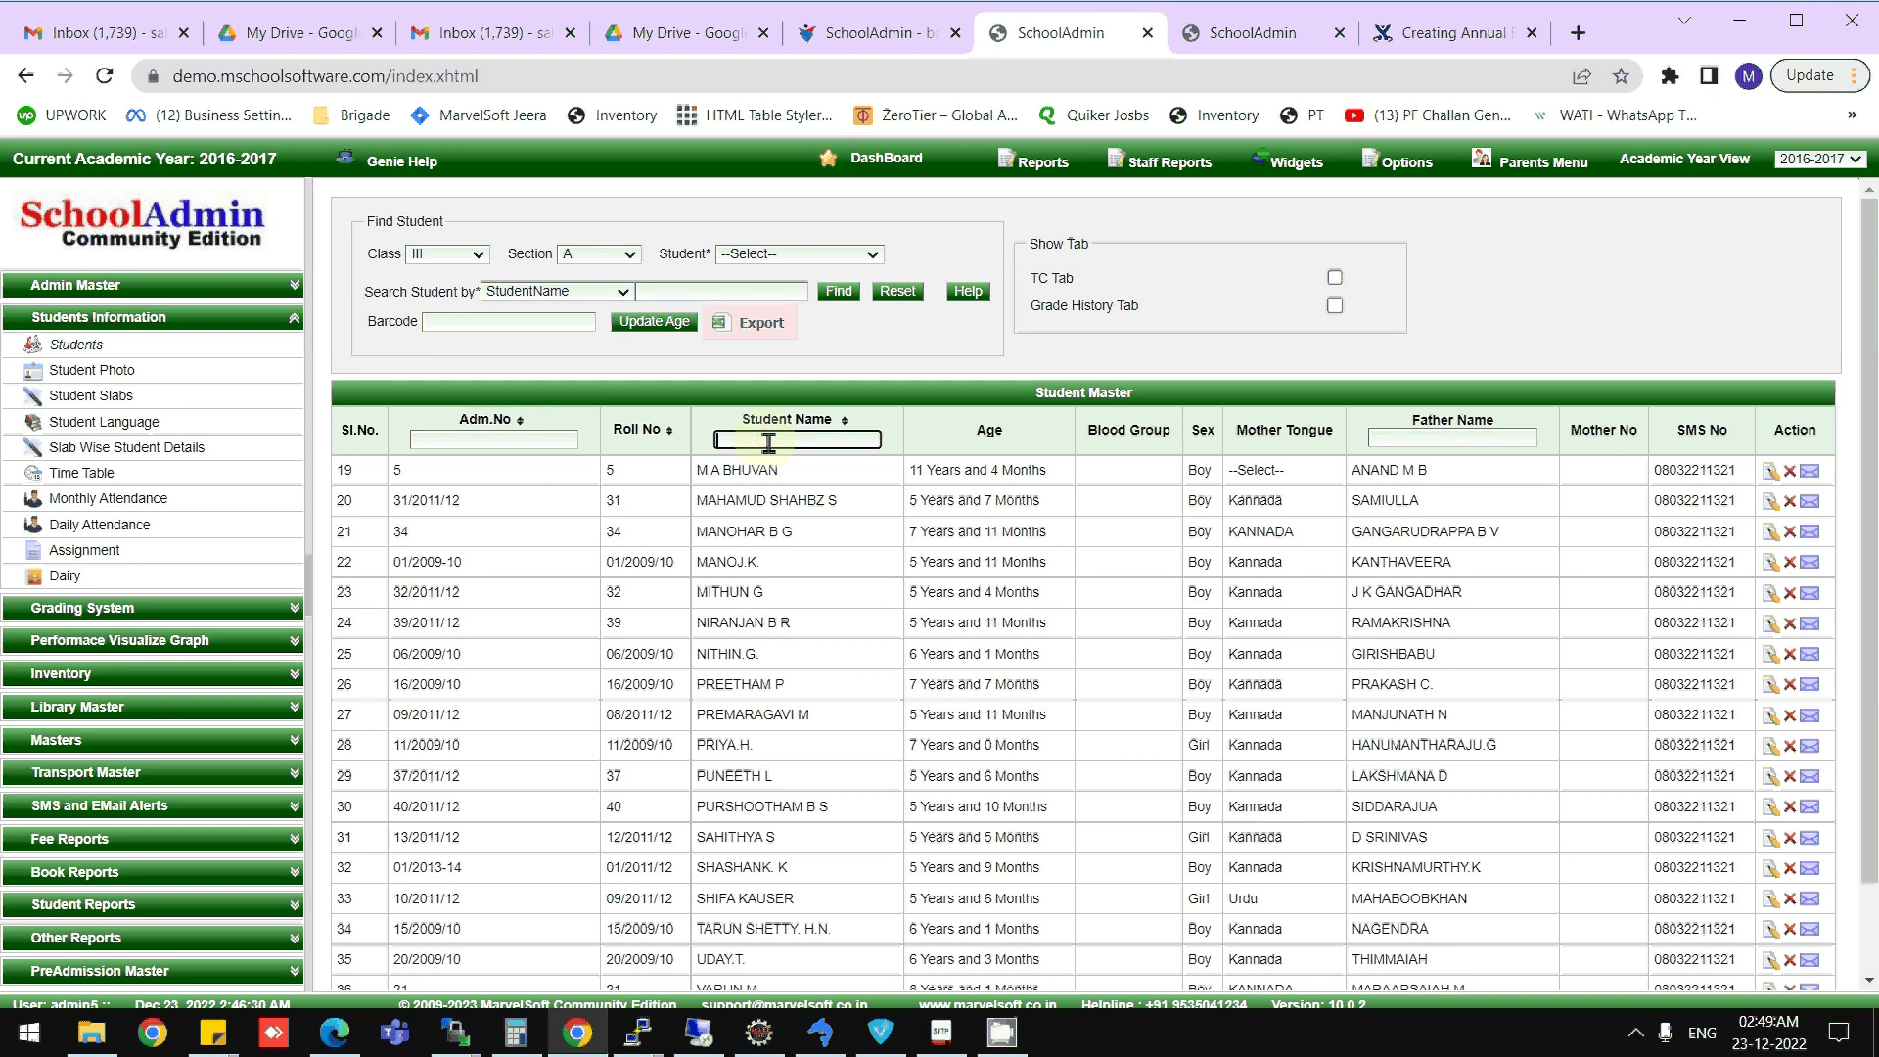
{"action": "left_click", "coordinate": [1383, 499]}
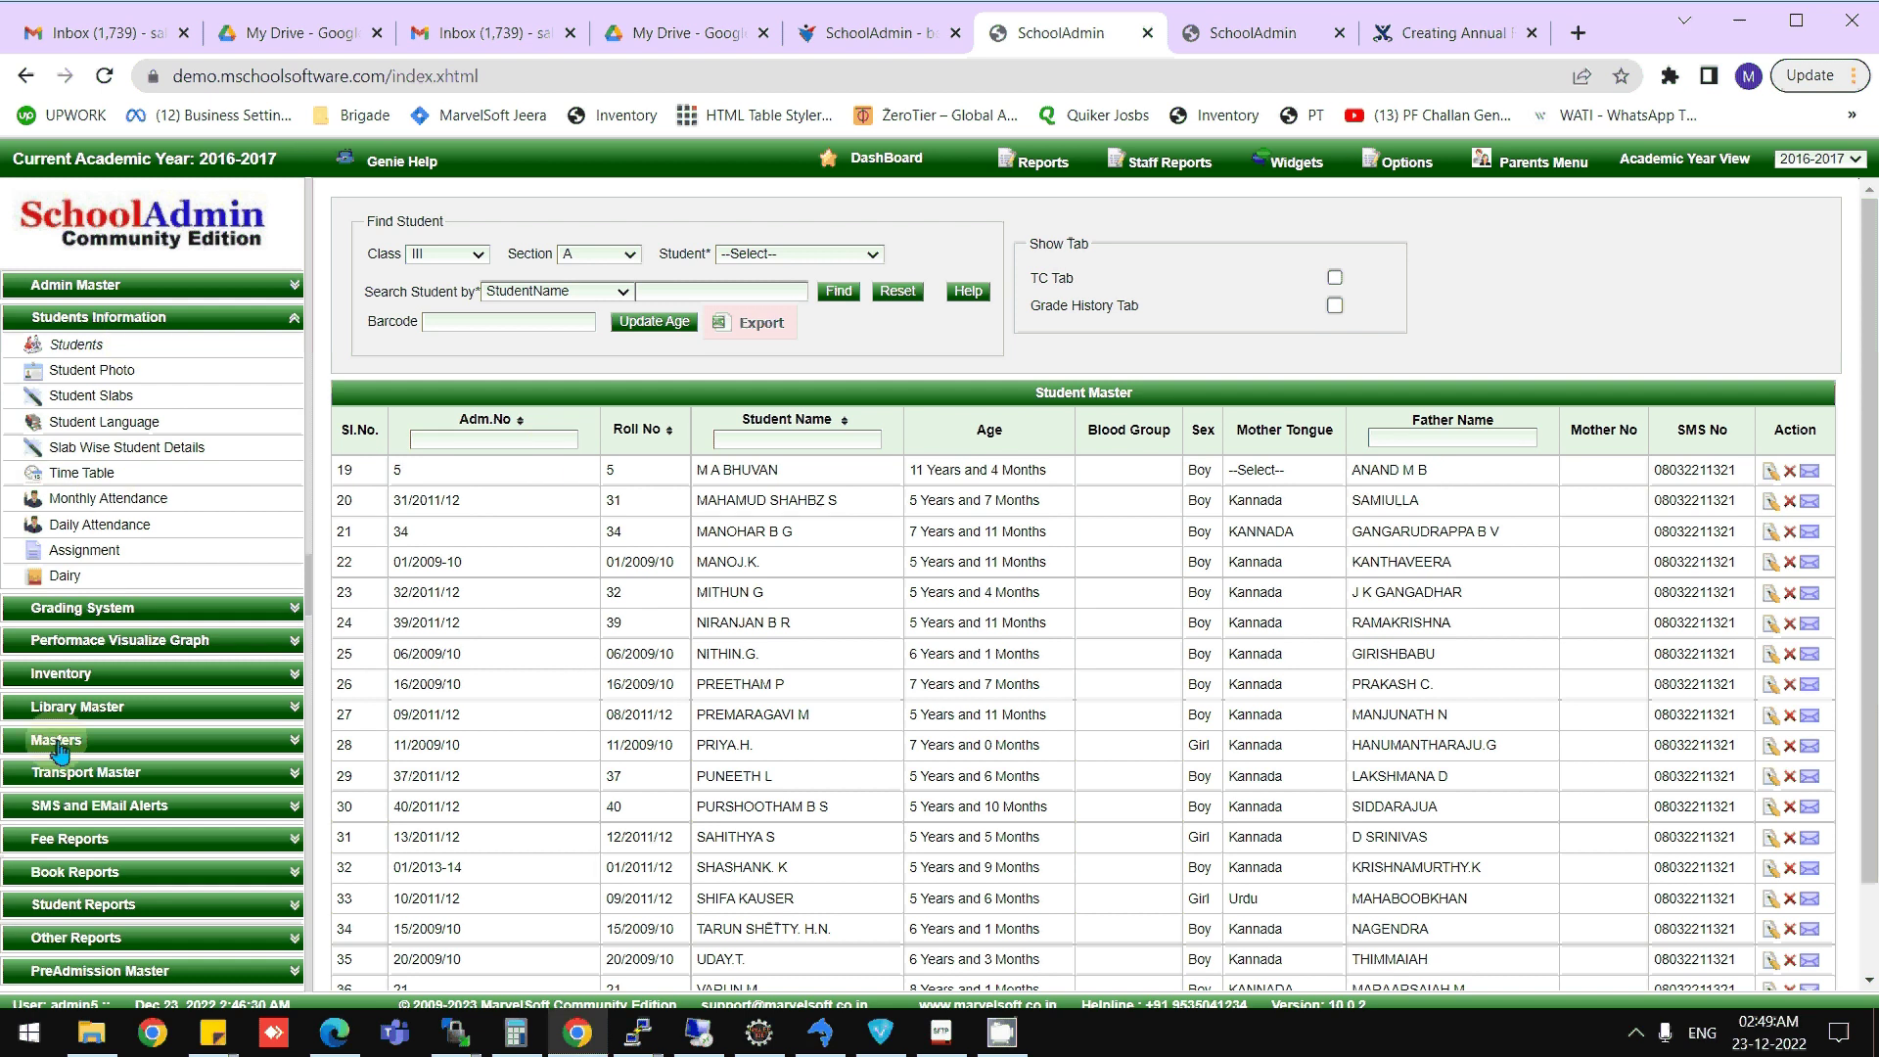
- Start a fee payment for student AFRIN of class III A
{"action": "left_click", "coordinate": [124, 289]}
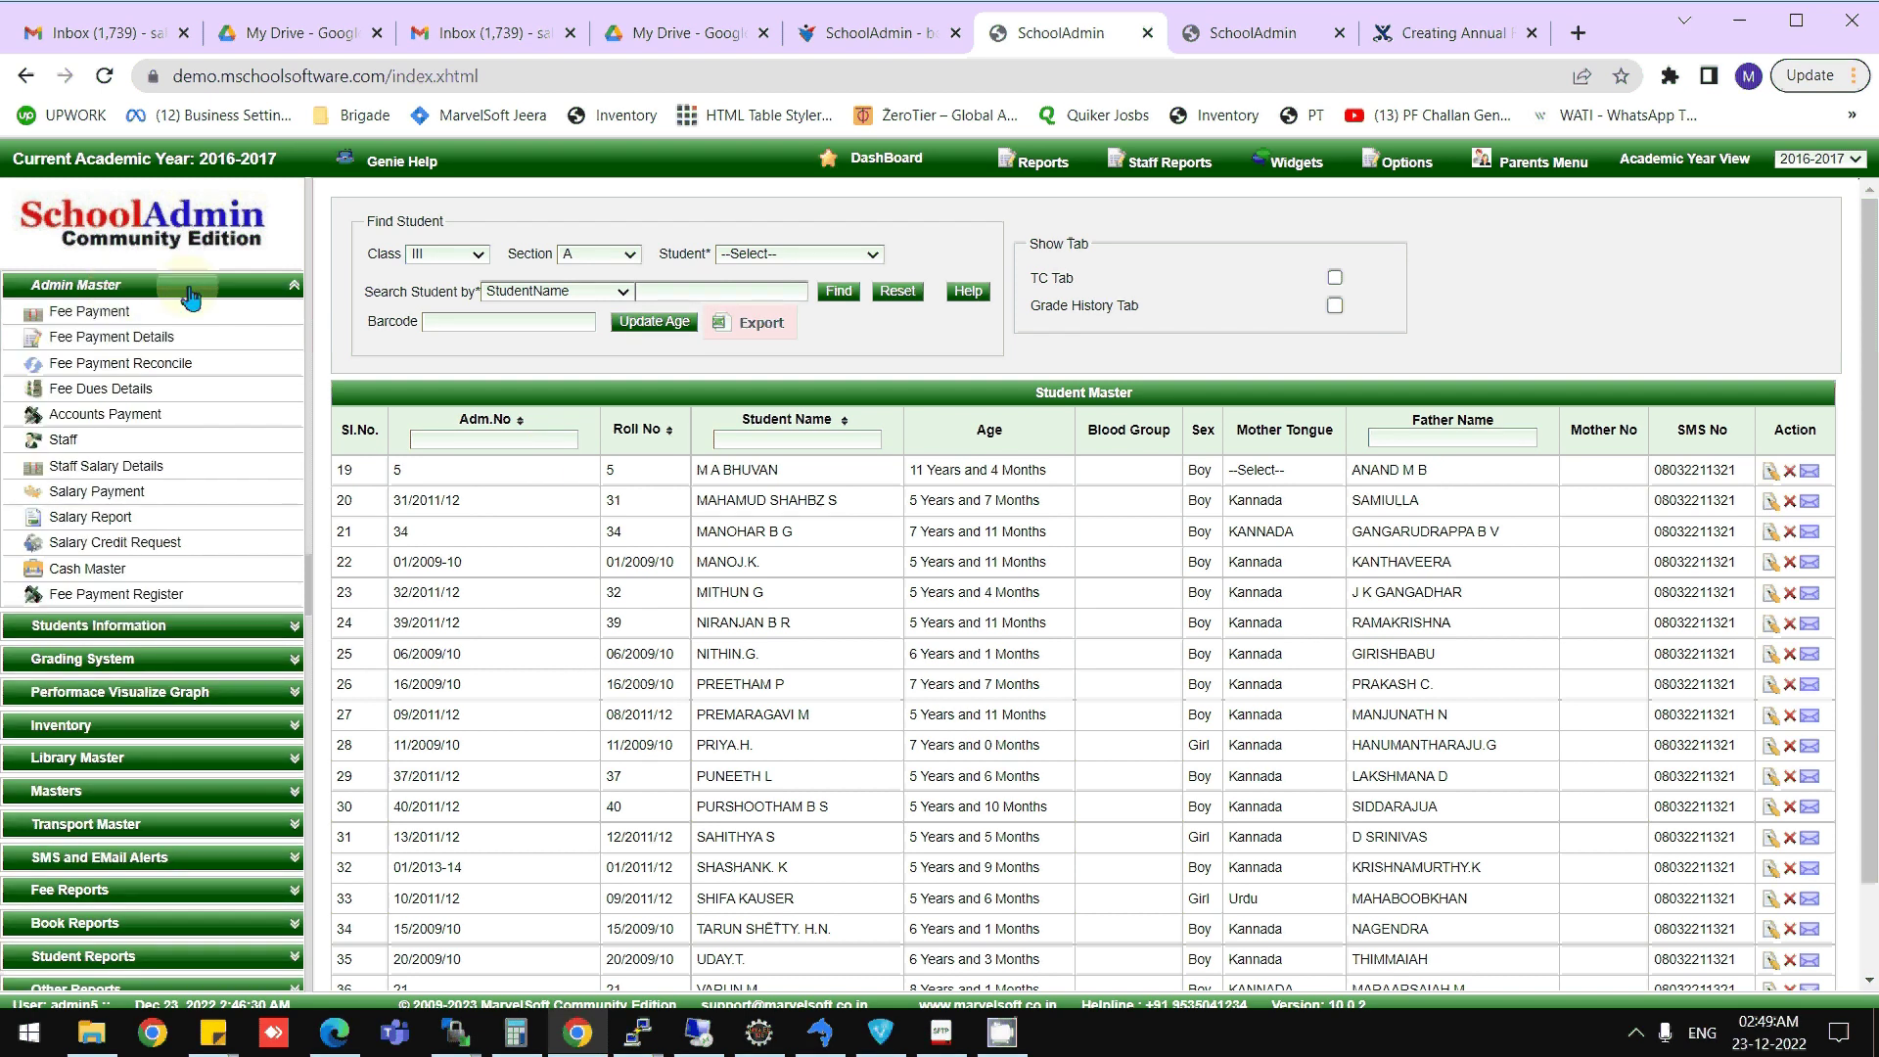
{"action": "left_click", "coordinate": [103, 311]}
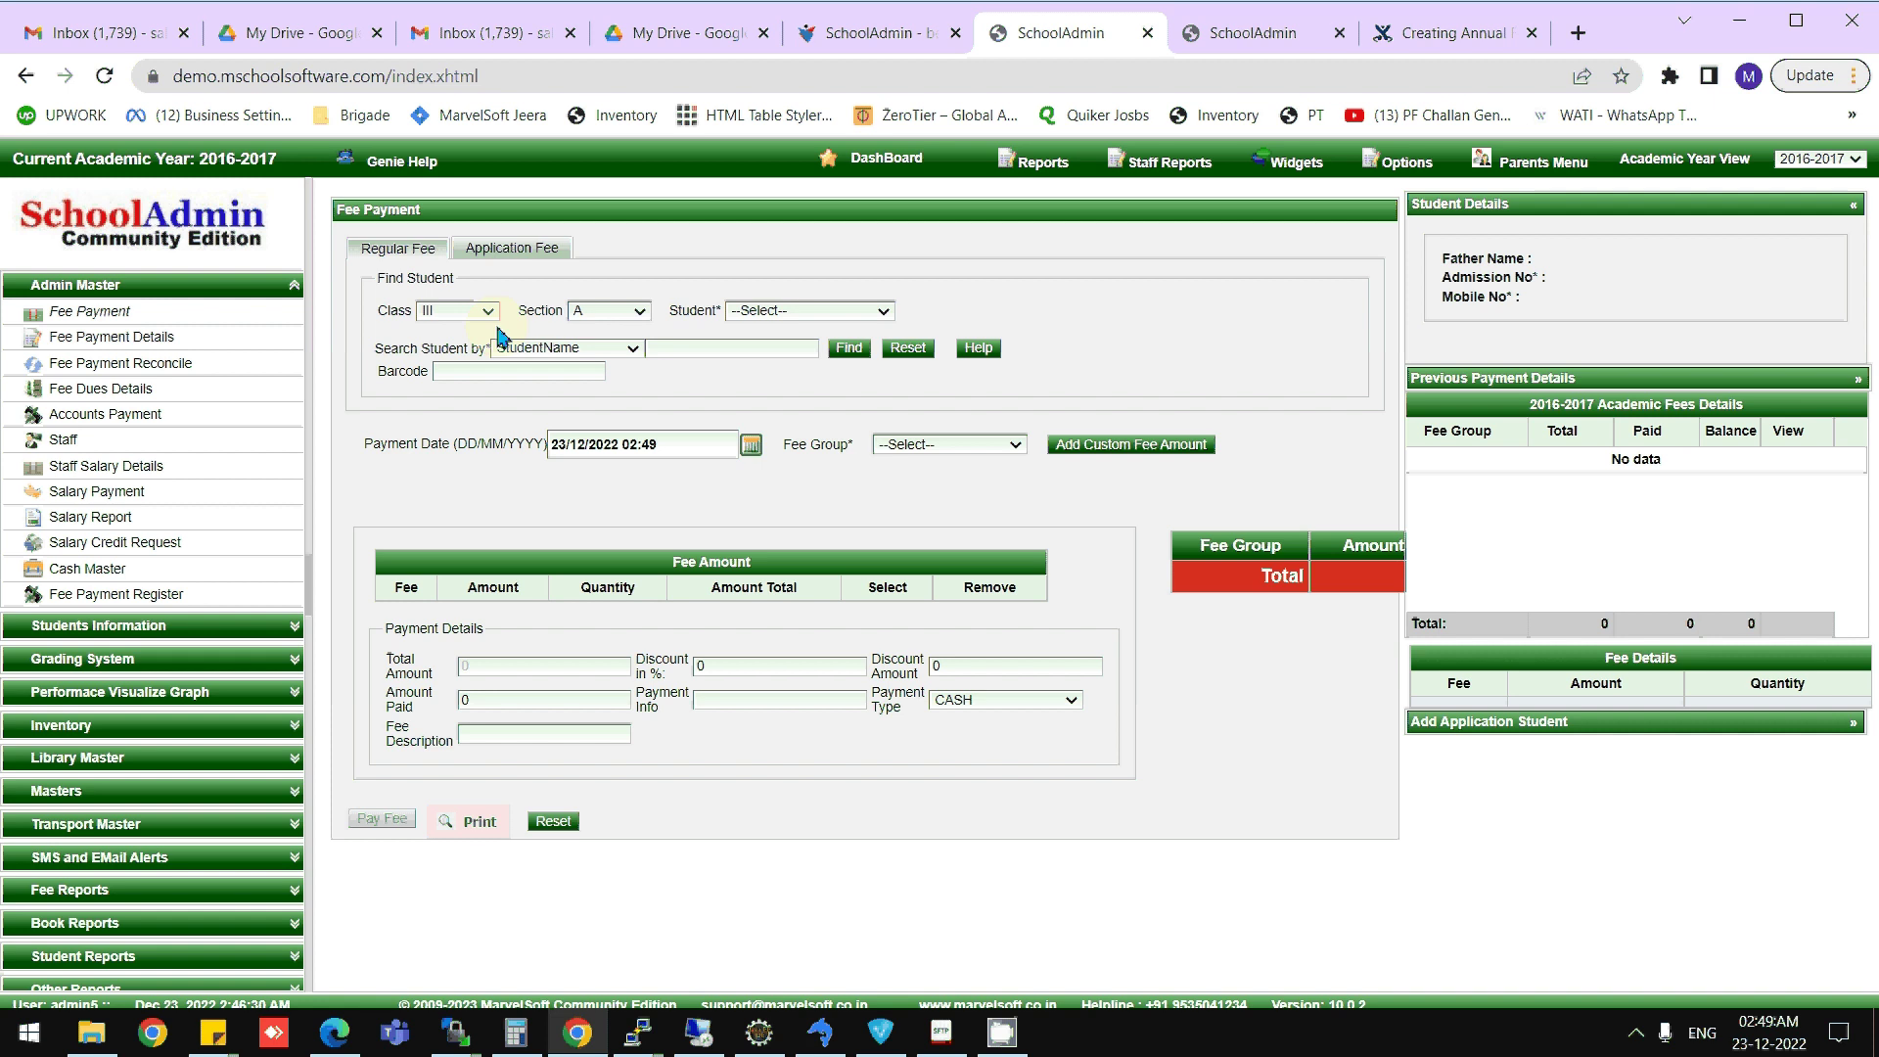
{"action": "left_click", "coordinate": [808, 310]}
{"action": "left_click", "coordinate": [765, 380]}
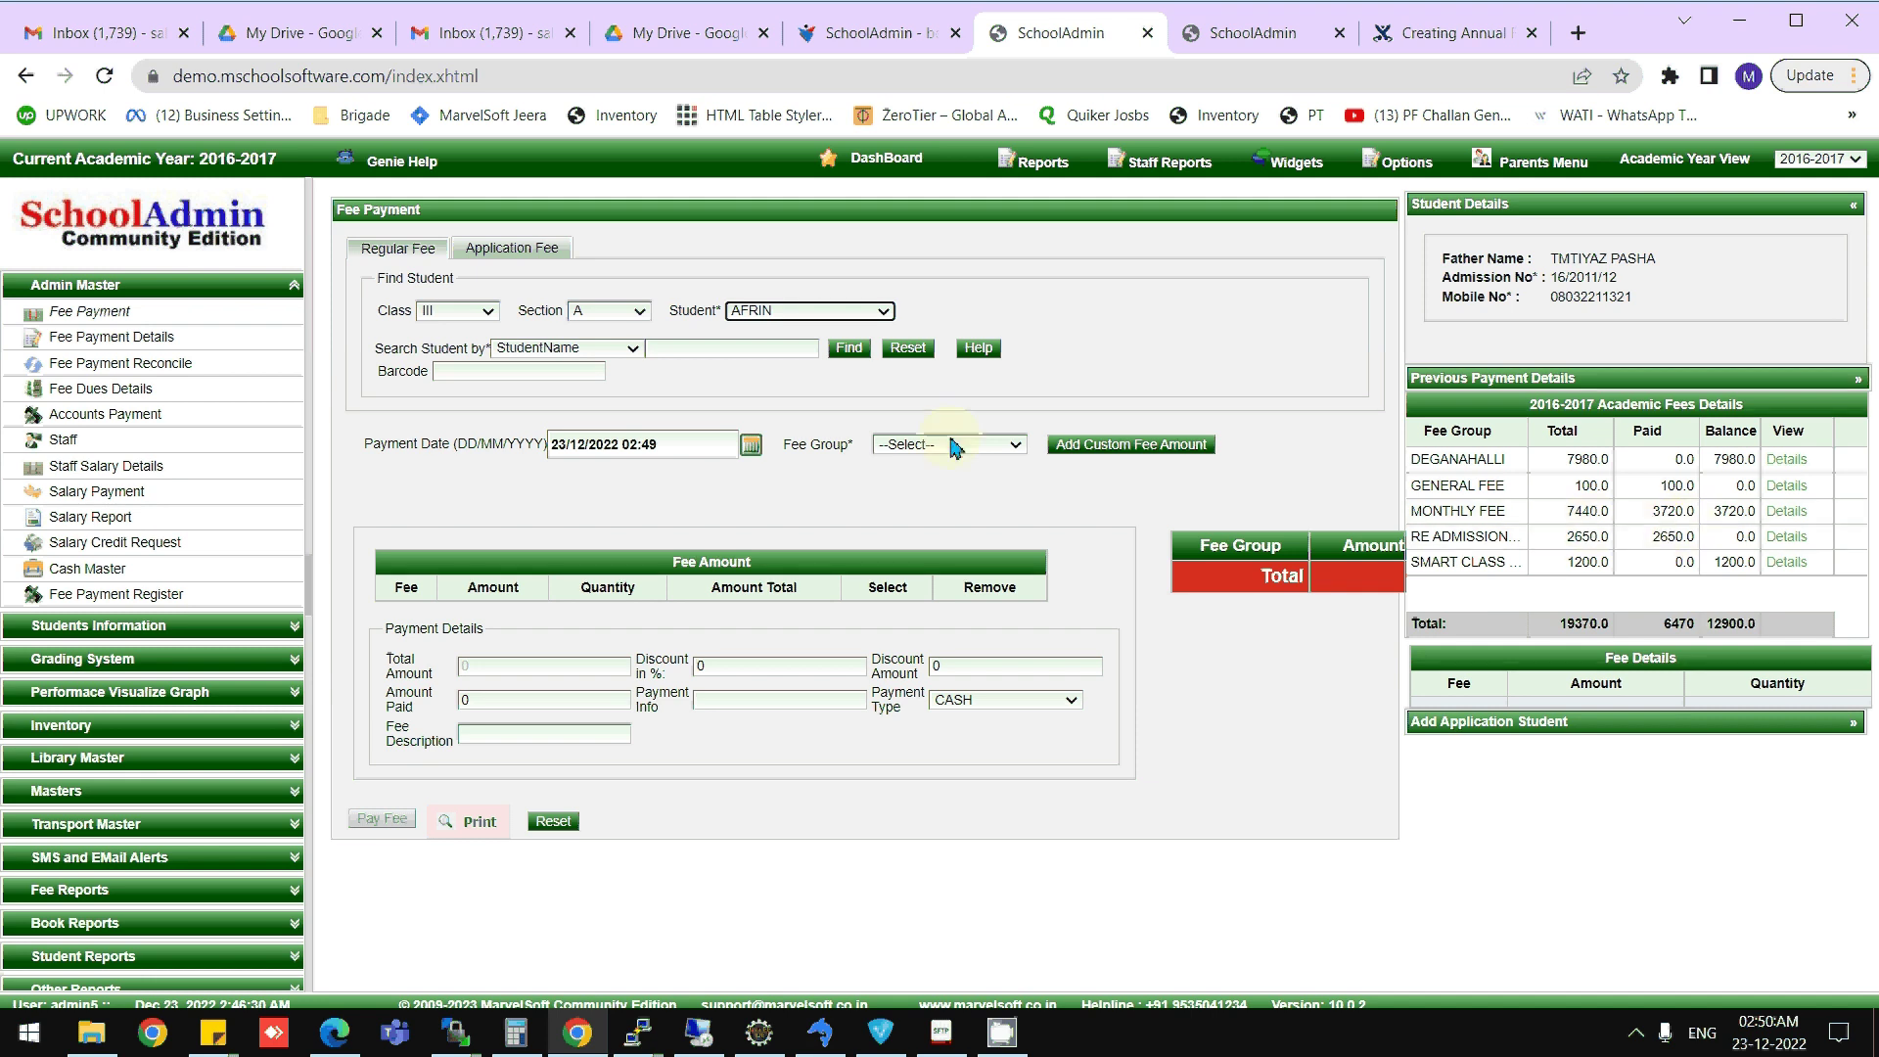
- Pay the MONTHLY FEE group for April and May, totalling 1,240 in cash
{"action": "left_click", "coordinate": [956, 447]}
{"action": "left_click", "coordinate": [940, 530]}
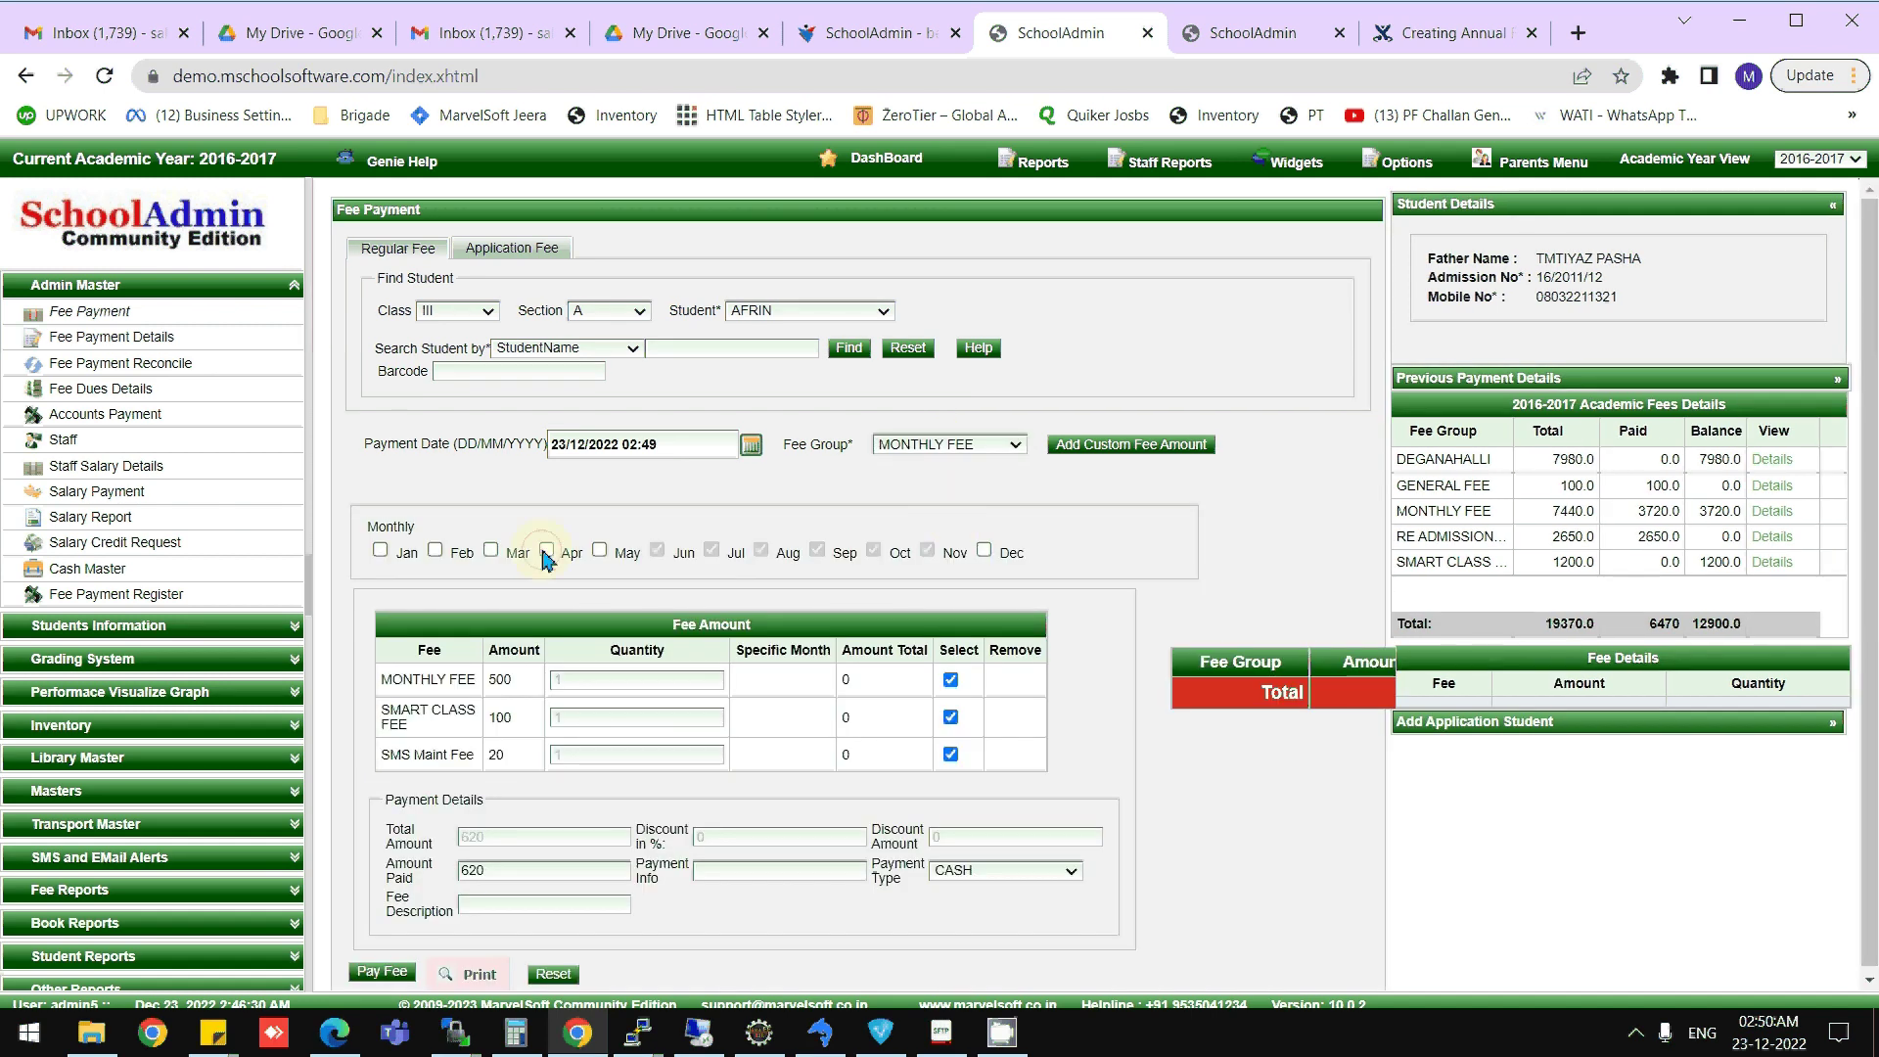
{"action": "left_click", "coordinate": [546, 554]}
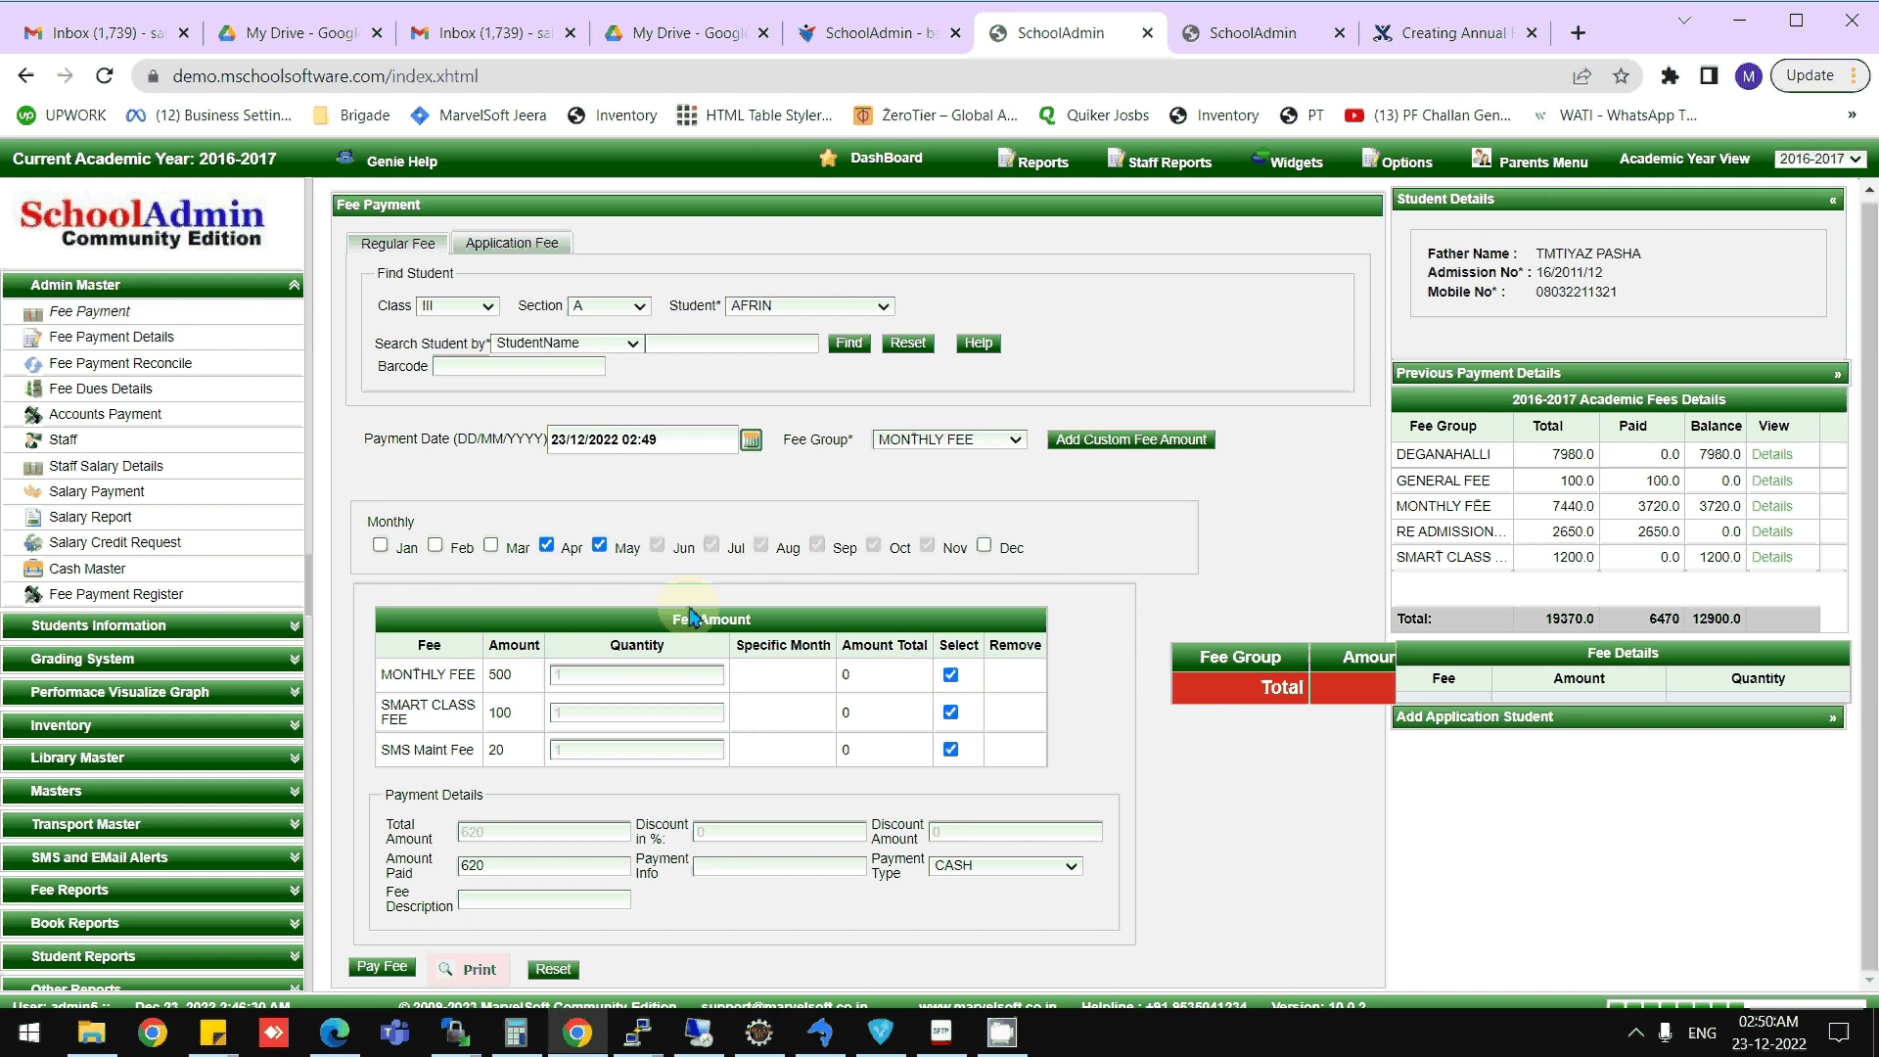
{"action": "key", "text": "Return"}
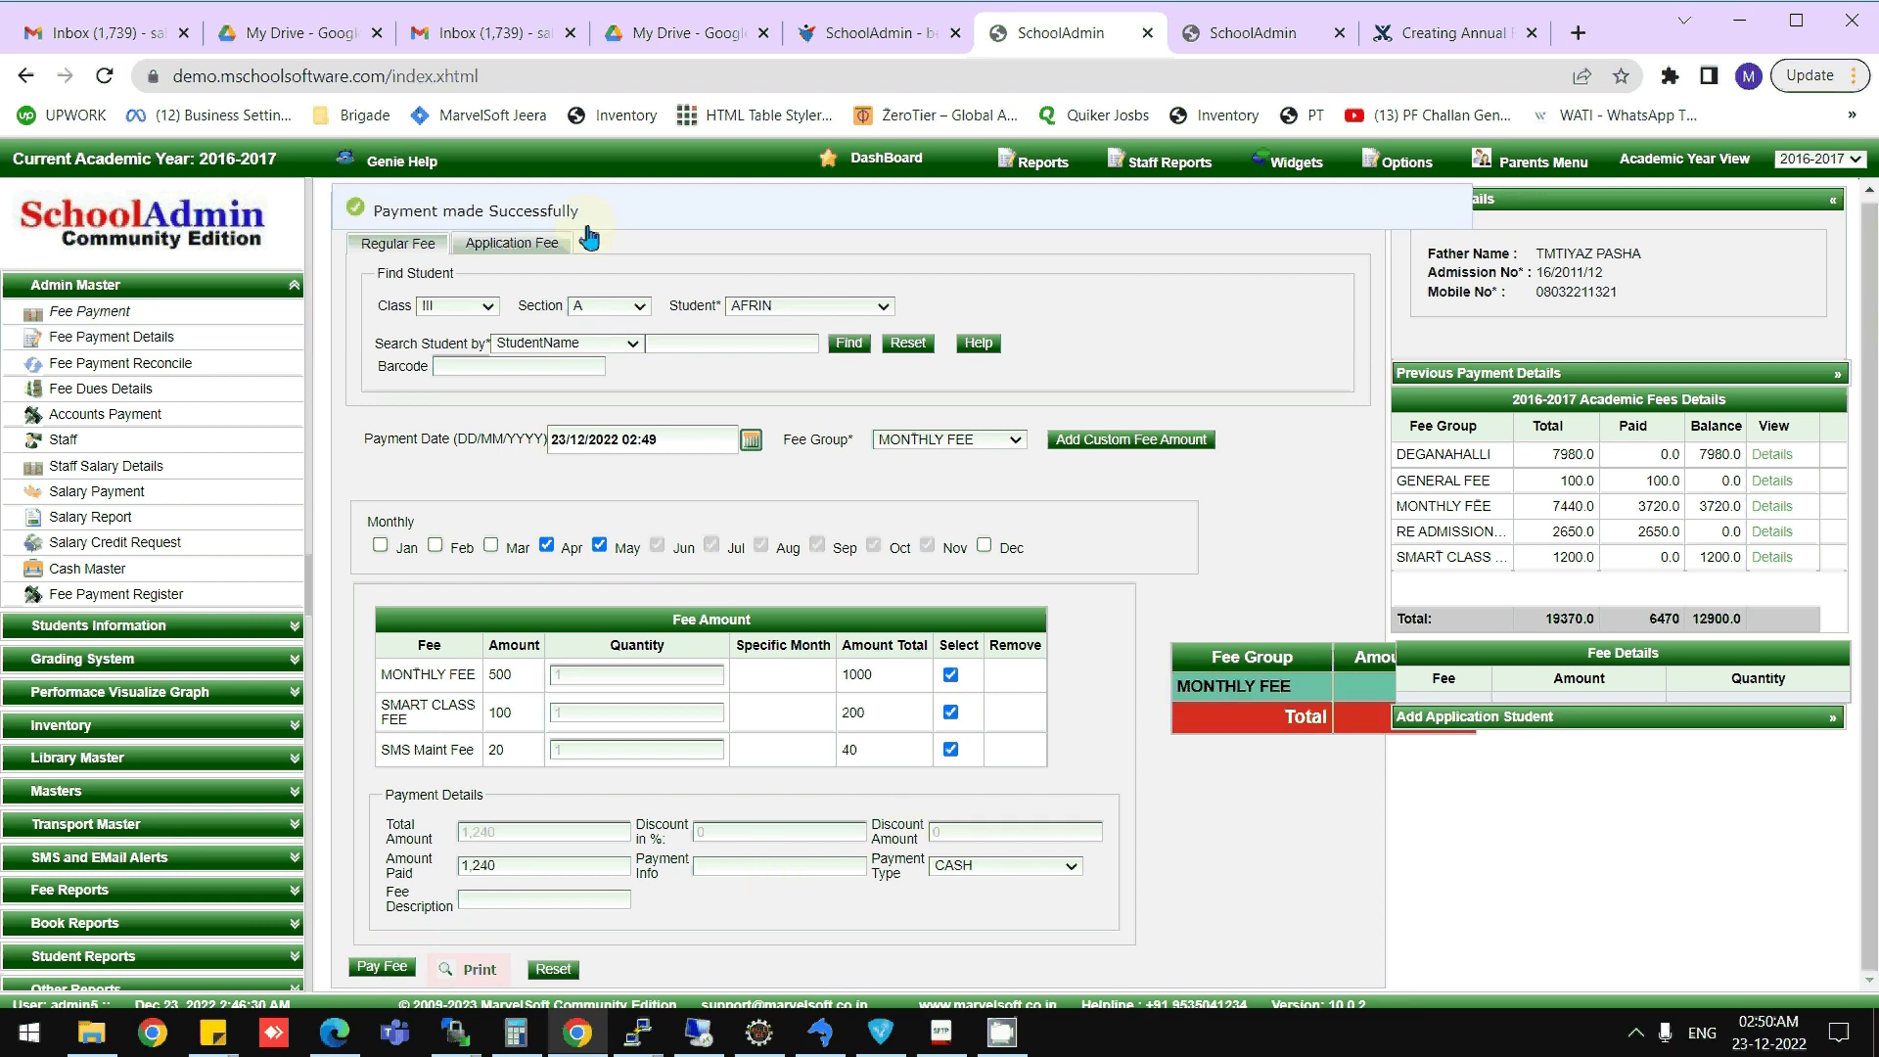
- Review AFRIN's printable receipt enlarged, close it and request the fee payment help article
{"action": "left_click", "coordinate": [481, 971]}
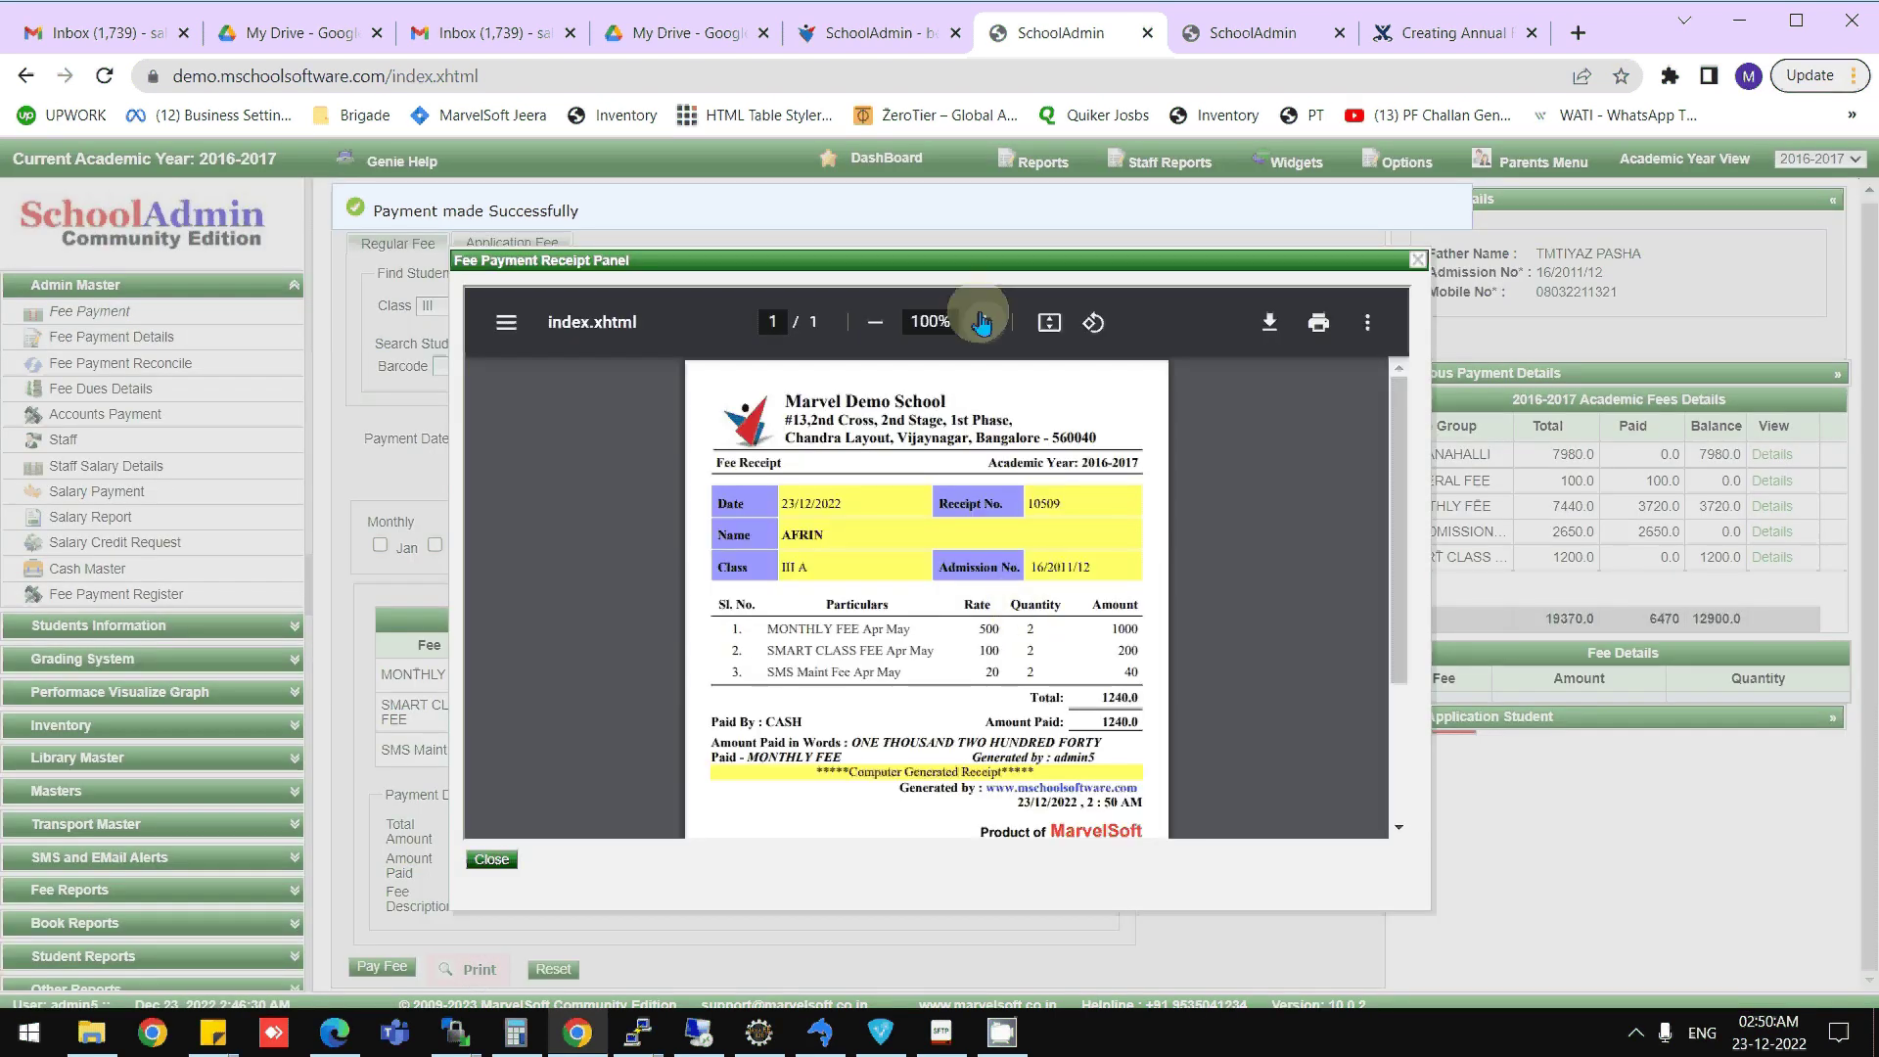
{"action": "left_click", "coordinate": [983, 321]}
{"action": "left_click", "coordinate": [984, 322]}
{"action": "scroll", "coordinate": [1068, 604], "scroll_direction": "down", "scroll_amount": 5}
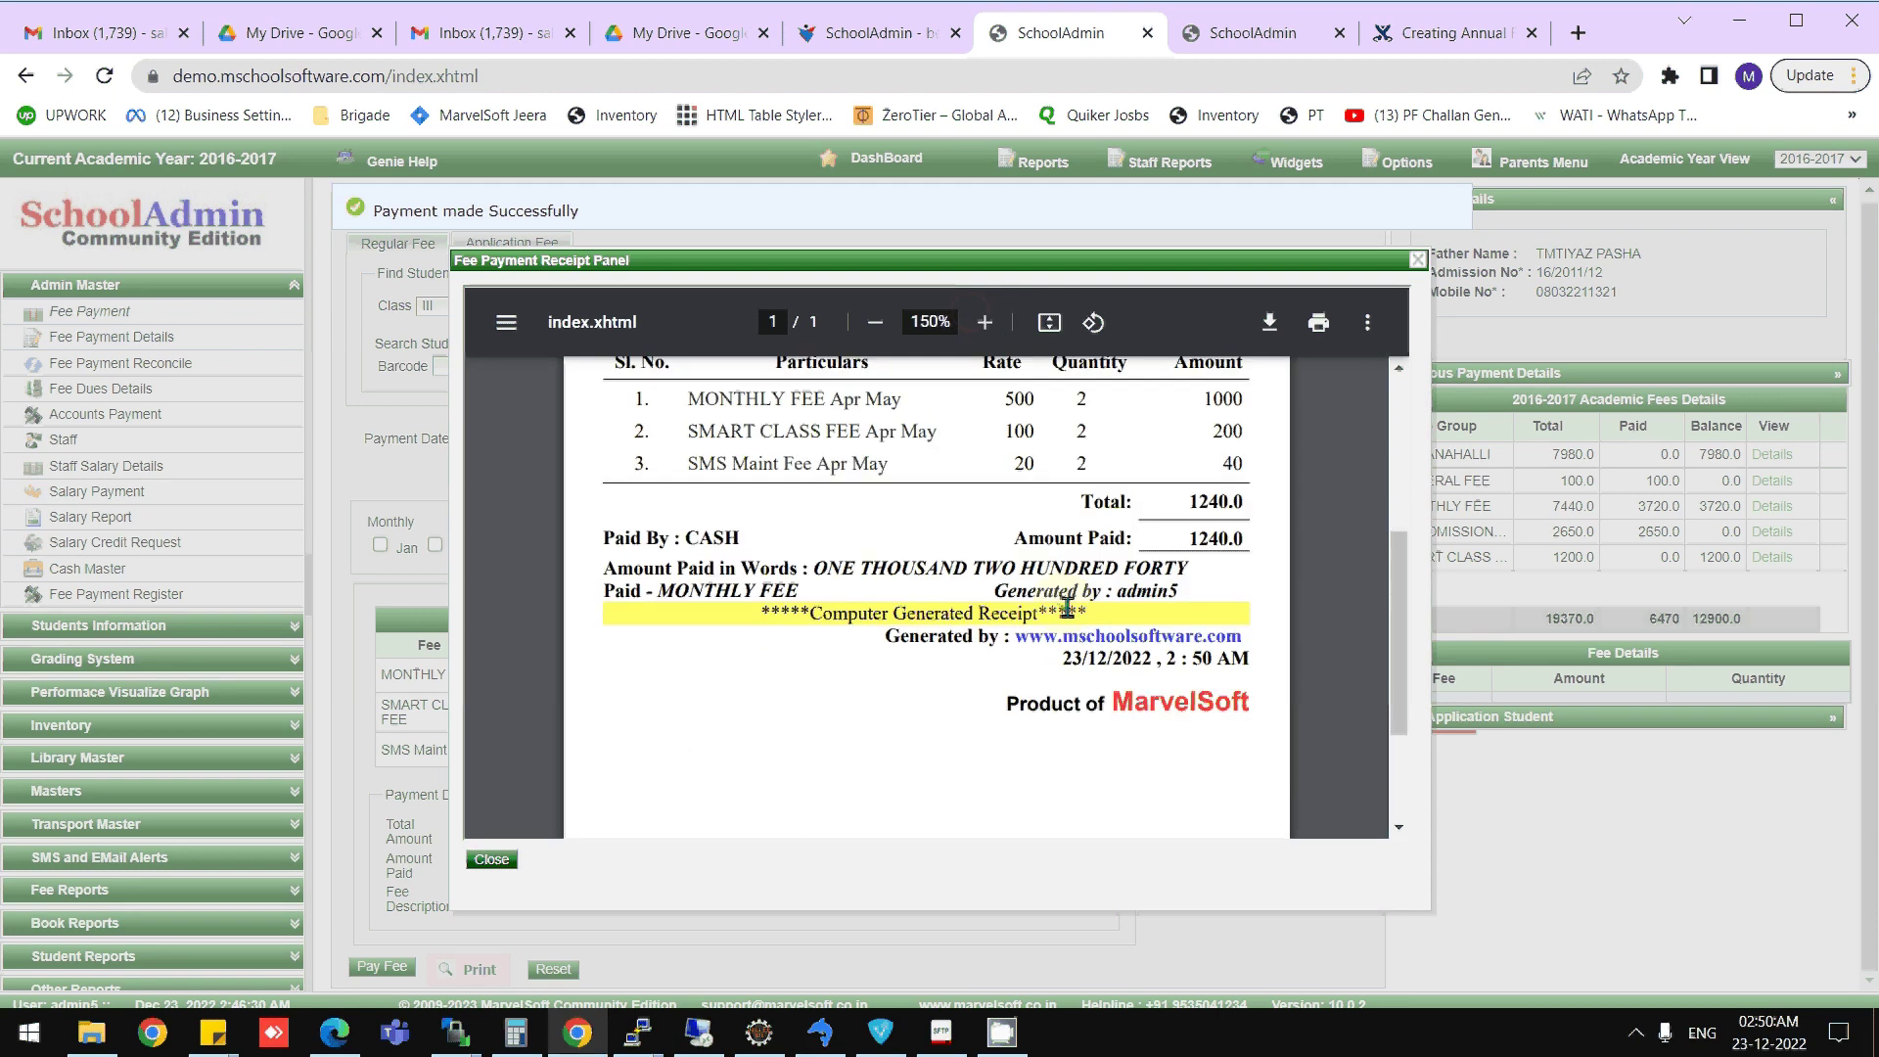
{"action": "scroll", "coordinate": [1066, 605], "scroll_direction": "up", "scroll_amount": 4}
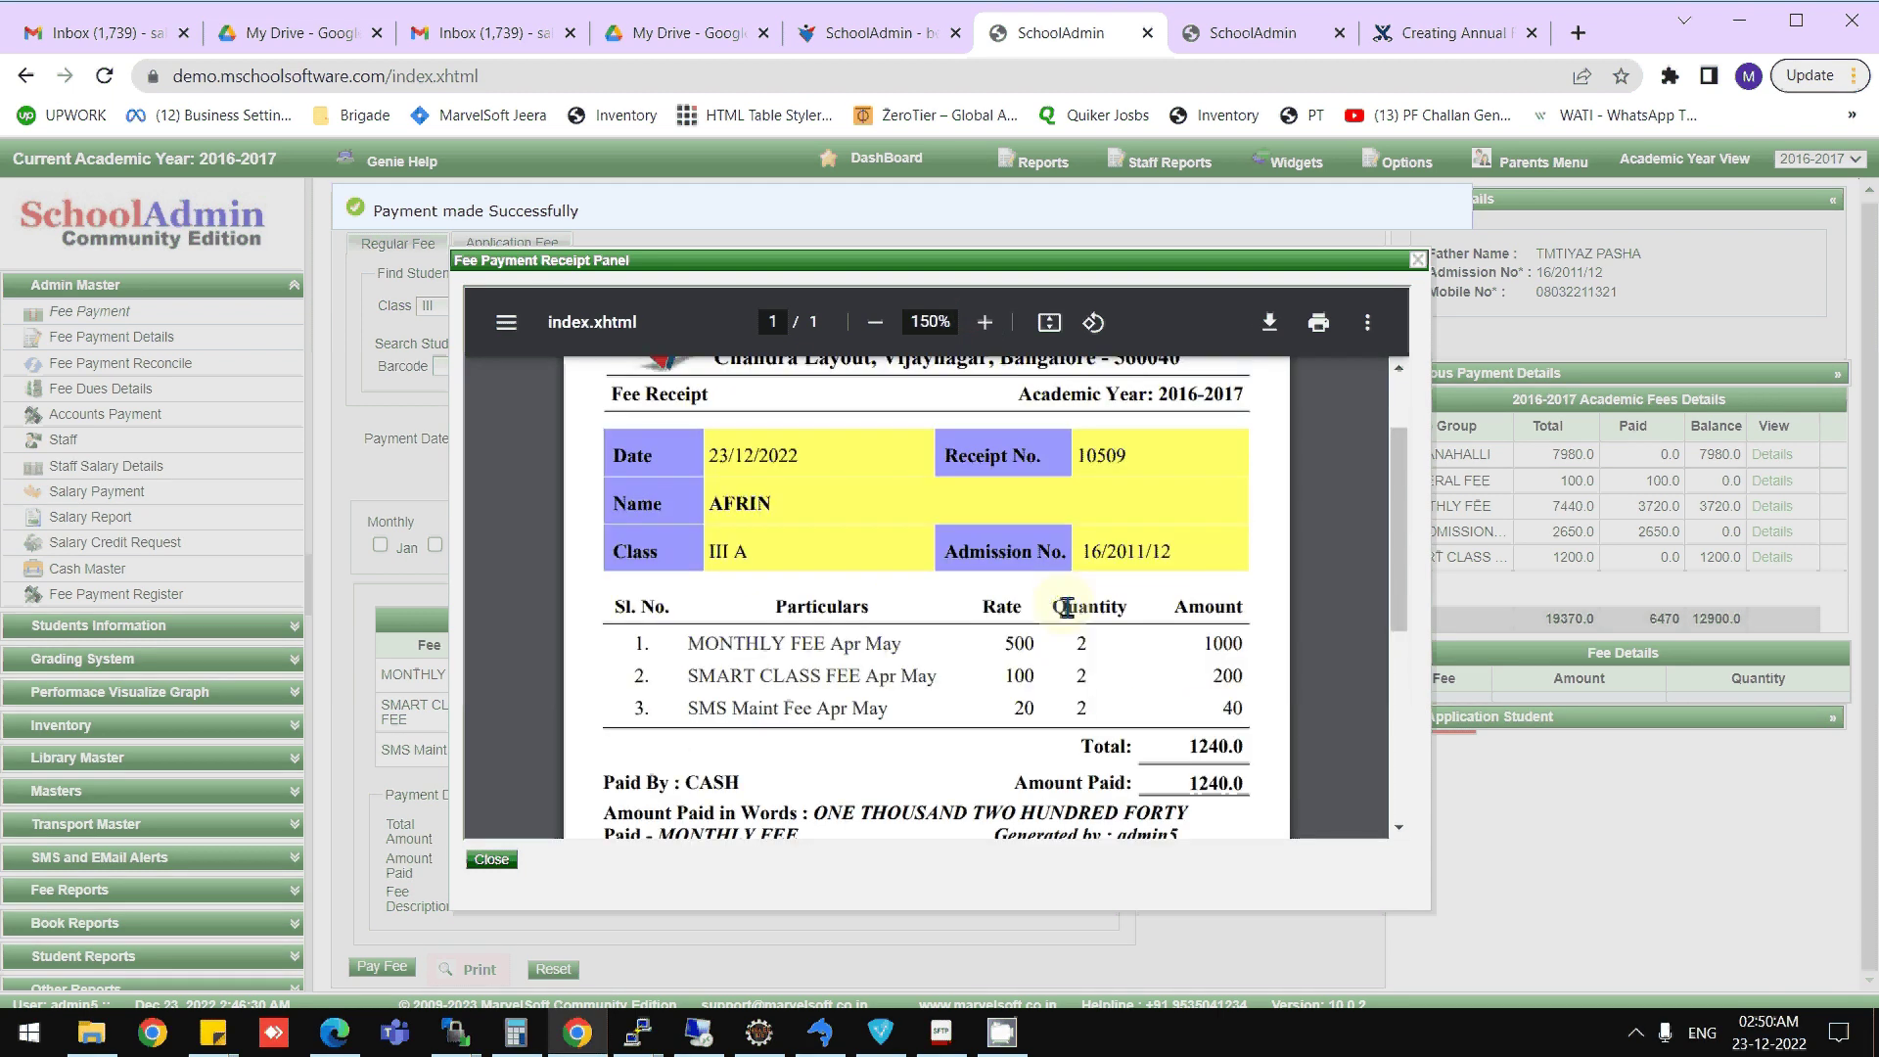
{"action": "scroll", "coordinate": [1067, 605], "scroll_direction": "up", "scroll_amount": 3}
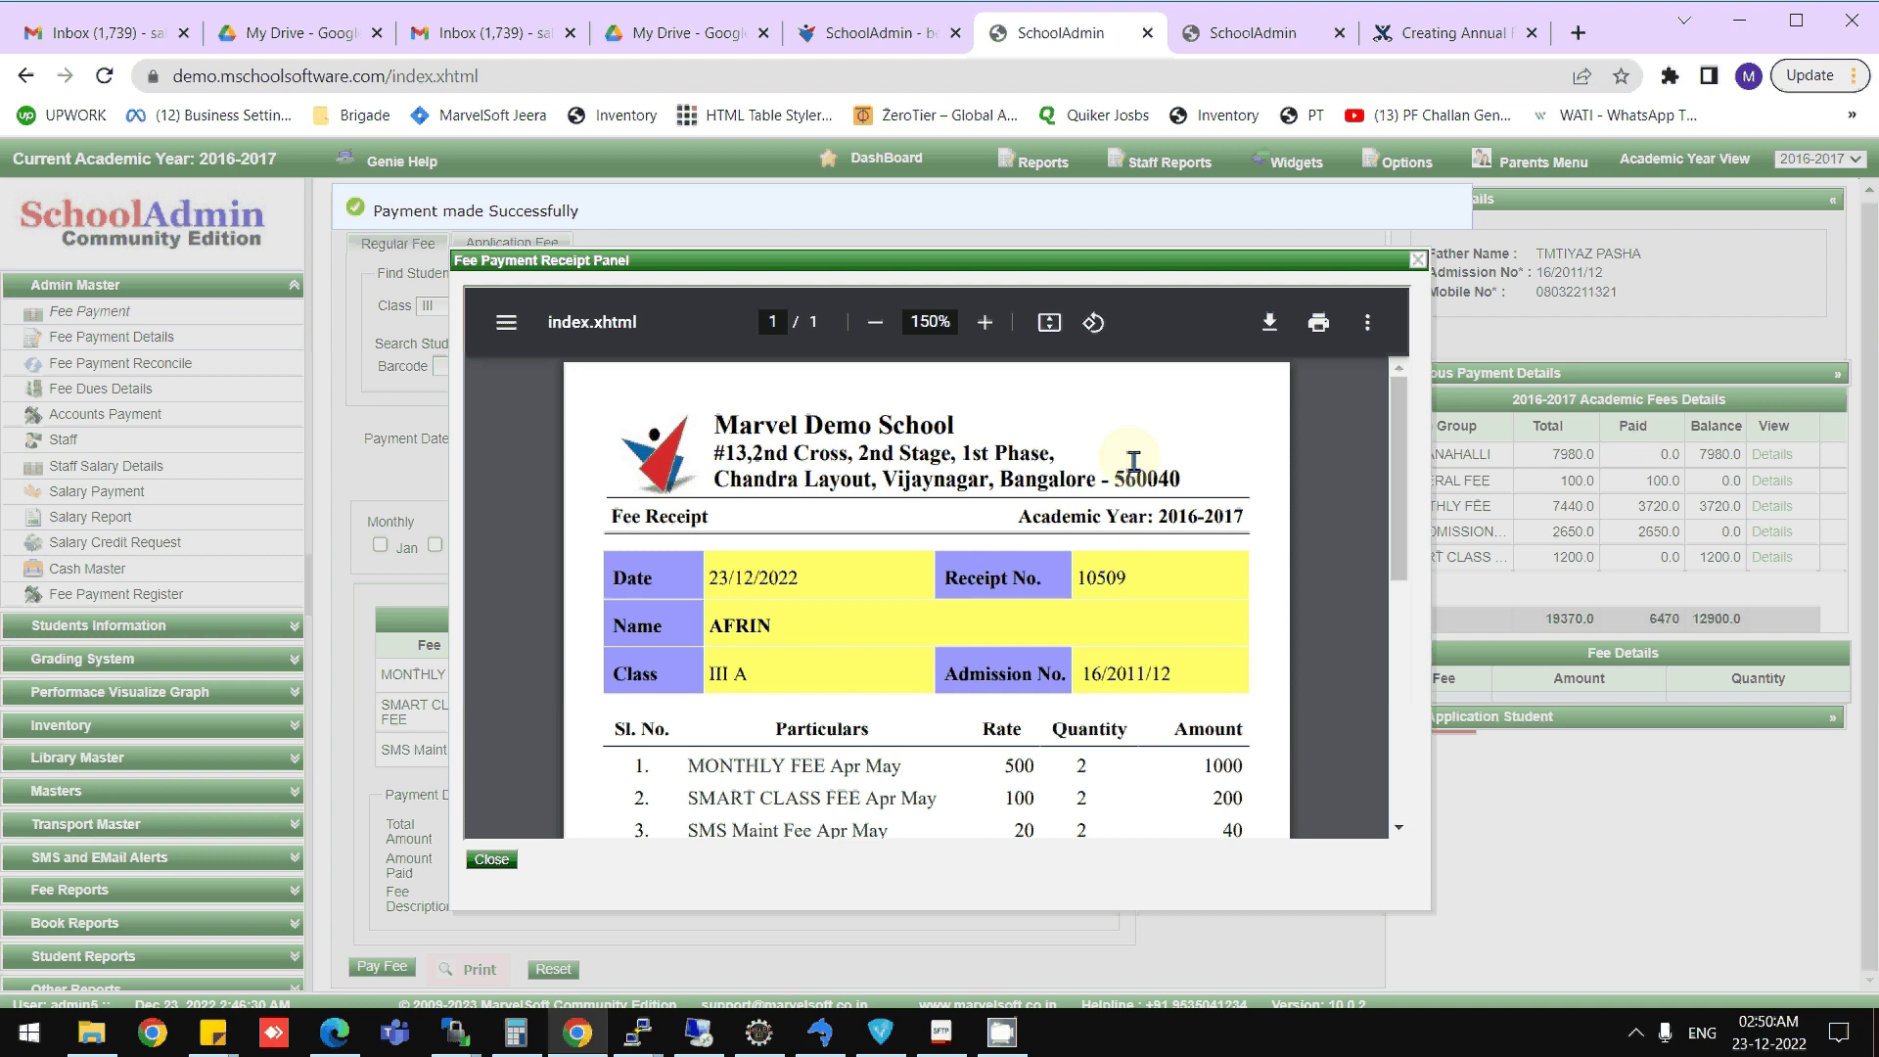
{"action": "scroll", "coordinate": [1132, 470], "scroll_direction": "down", "scroll_amount": 5}
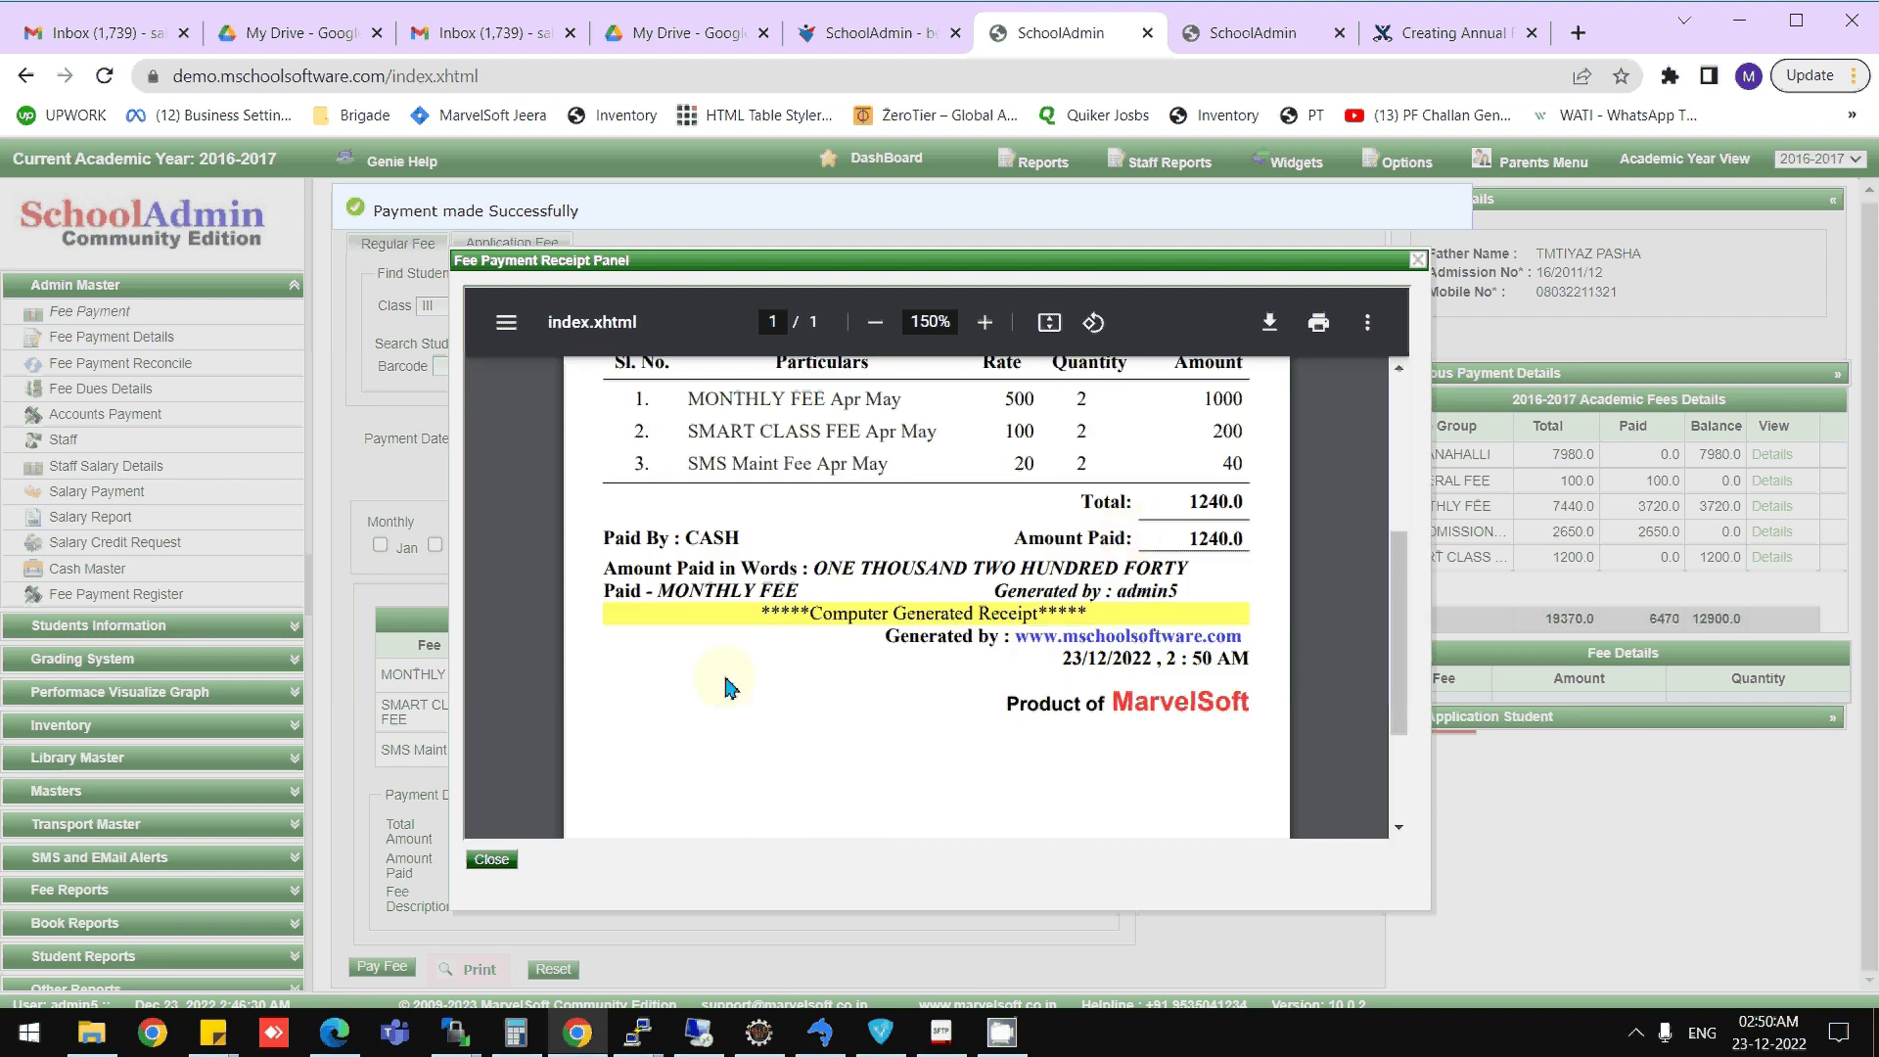
{"action": "scroll", "coordinate": [729, 686], "scroll_direction": "up", "scroll_amount": 5}
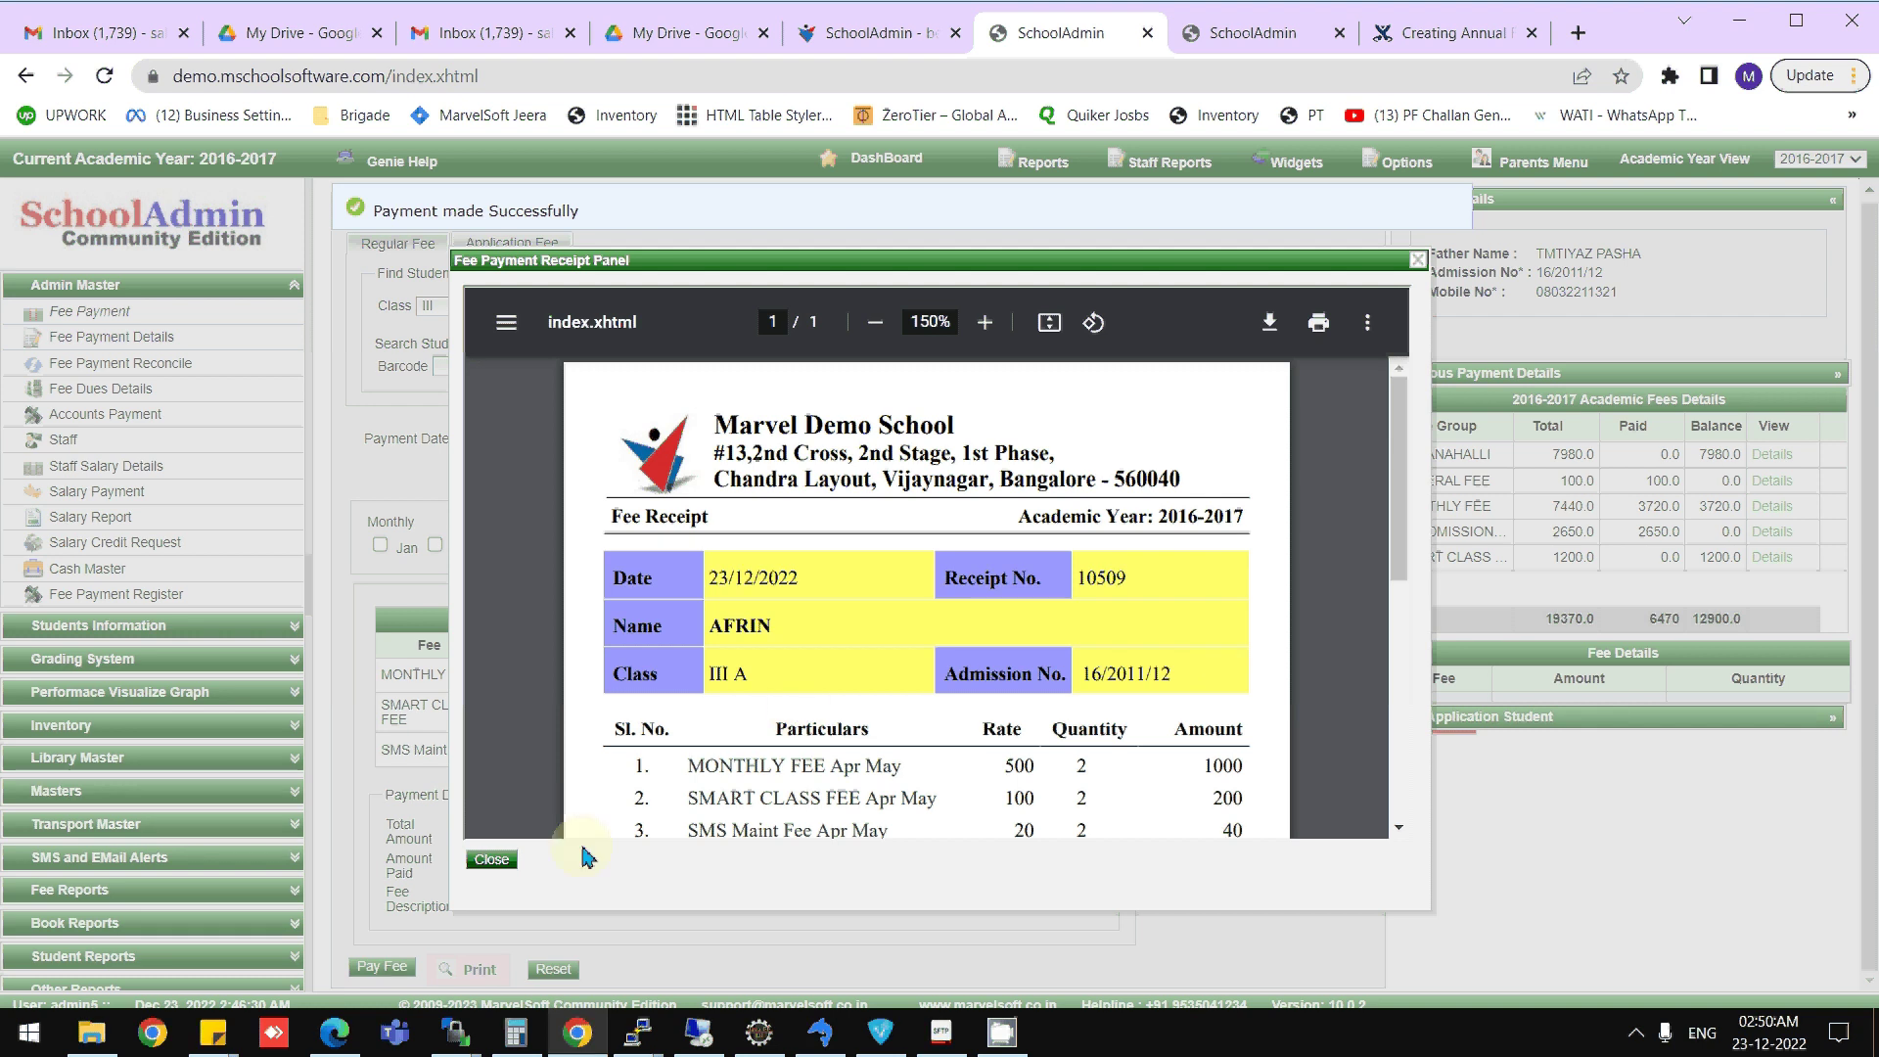
{"action": "left_click", "coordinate": [493, 860]}
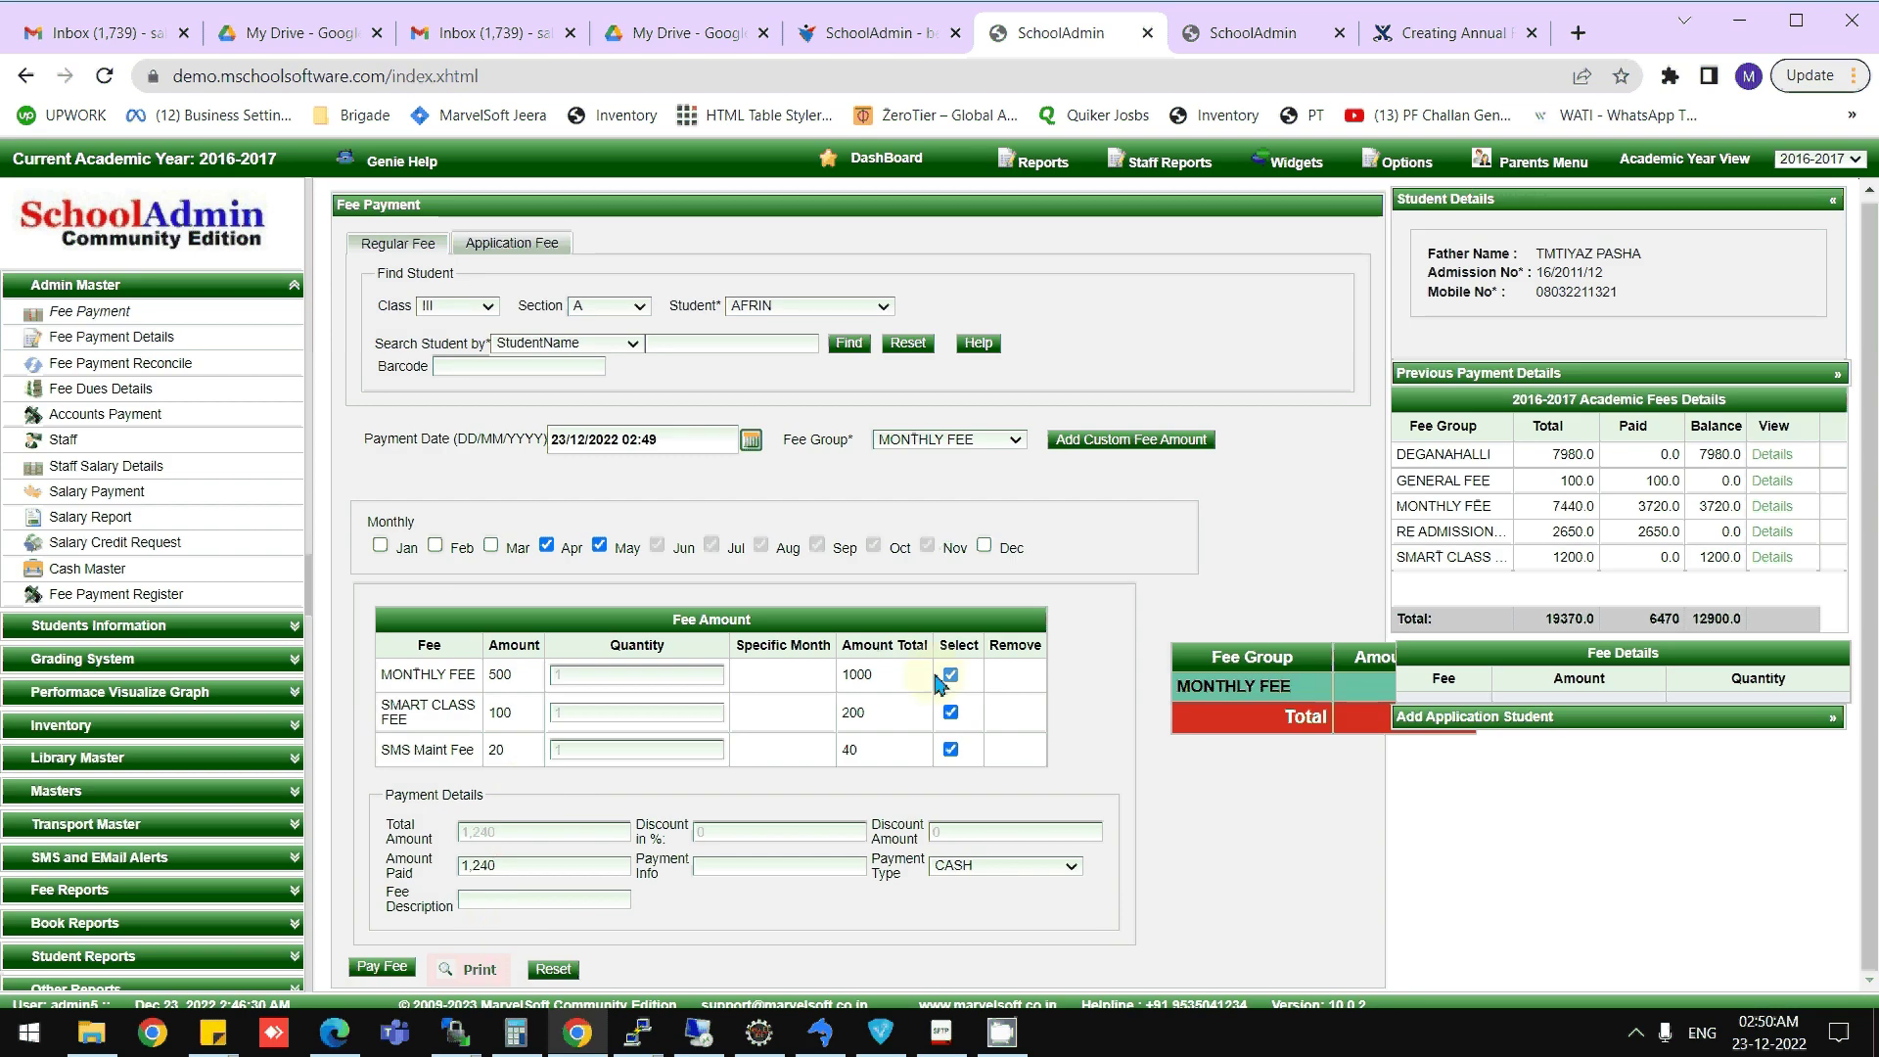
{"action": "left_click", "coordinate": [981, 343]}
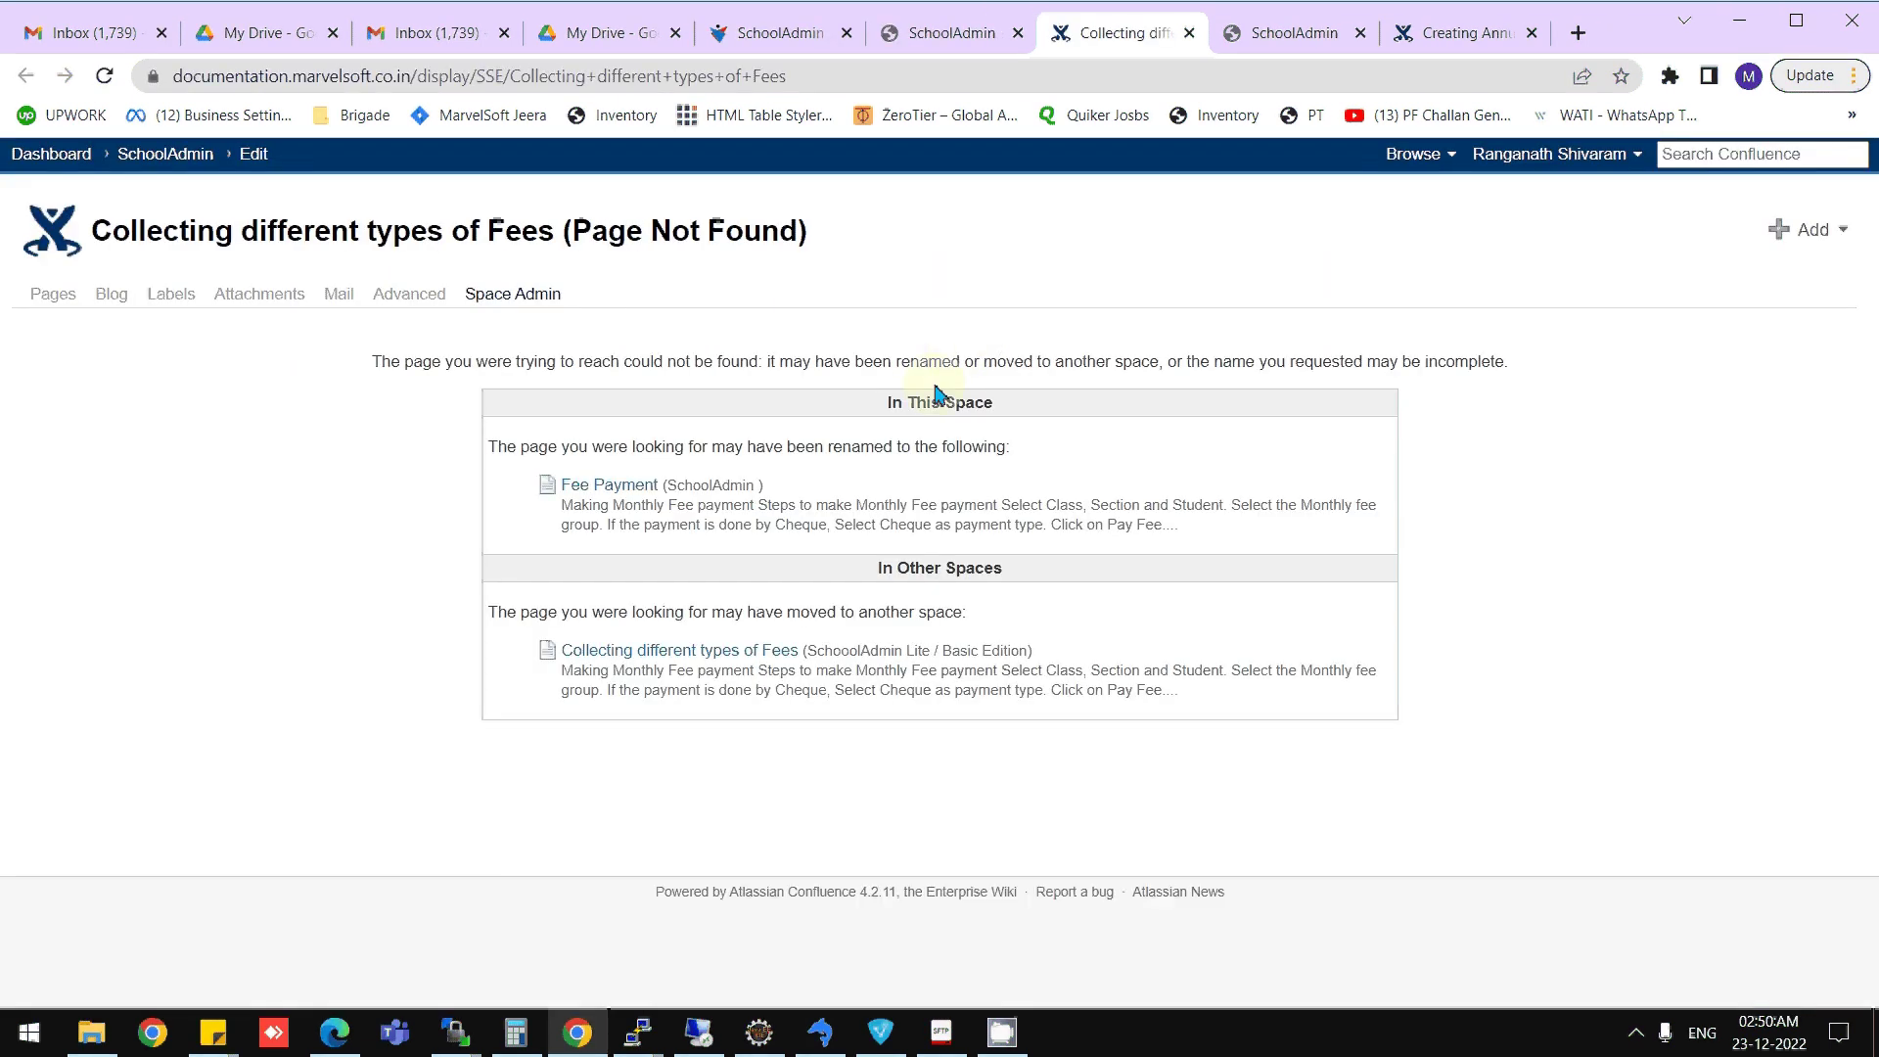
- Follow the Fee Payment link to read the renamed Confluence help article
{"action": "left_click", "coordinate": [608, 485]}
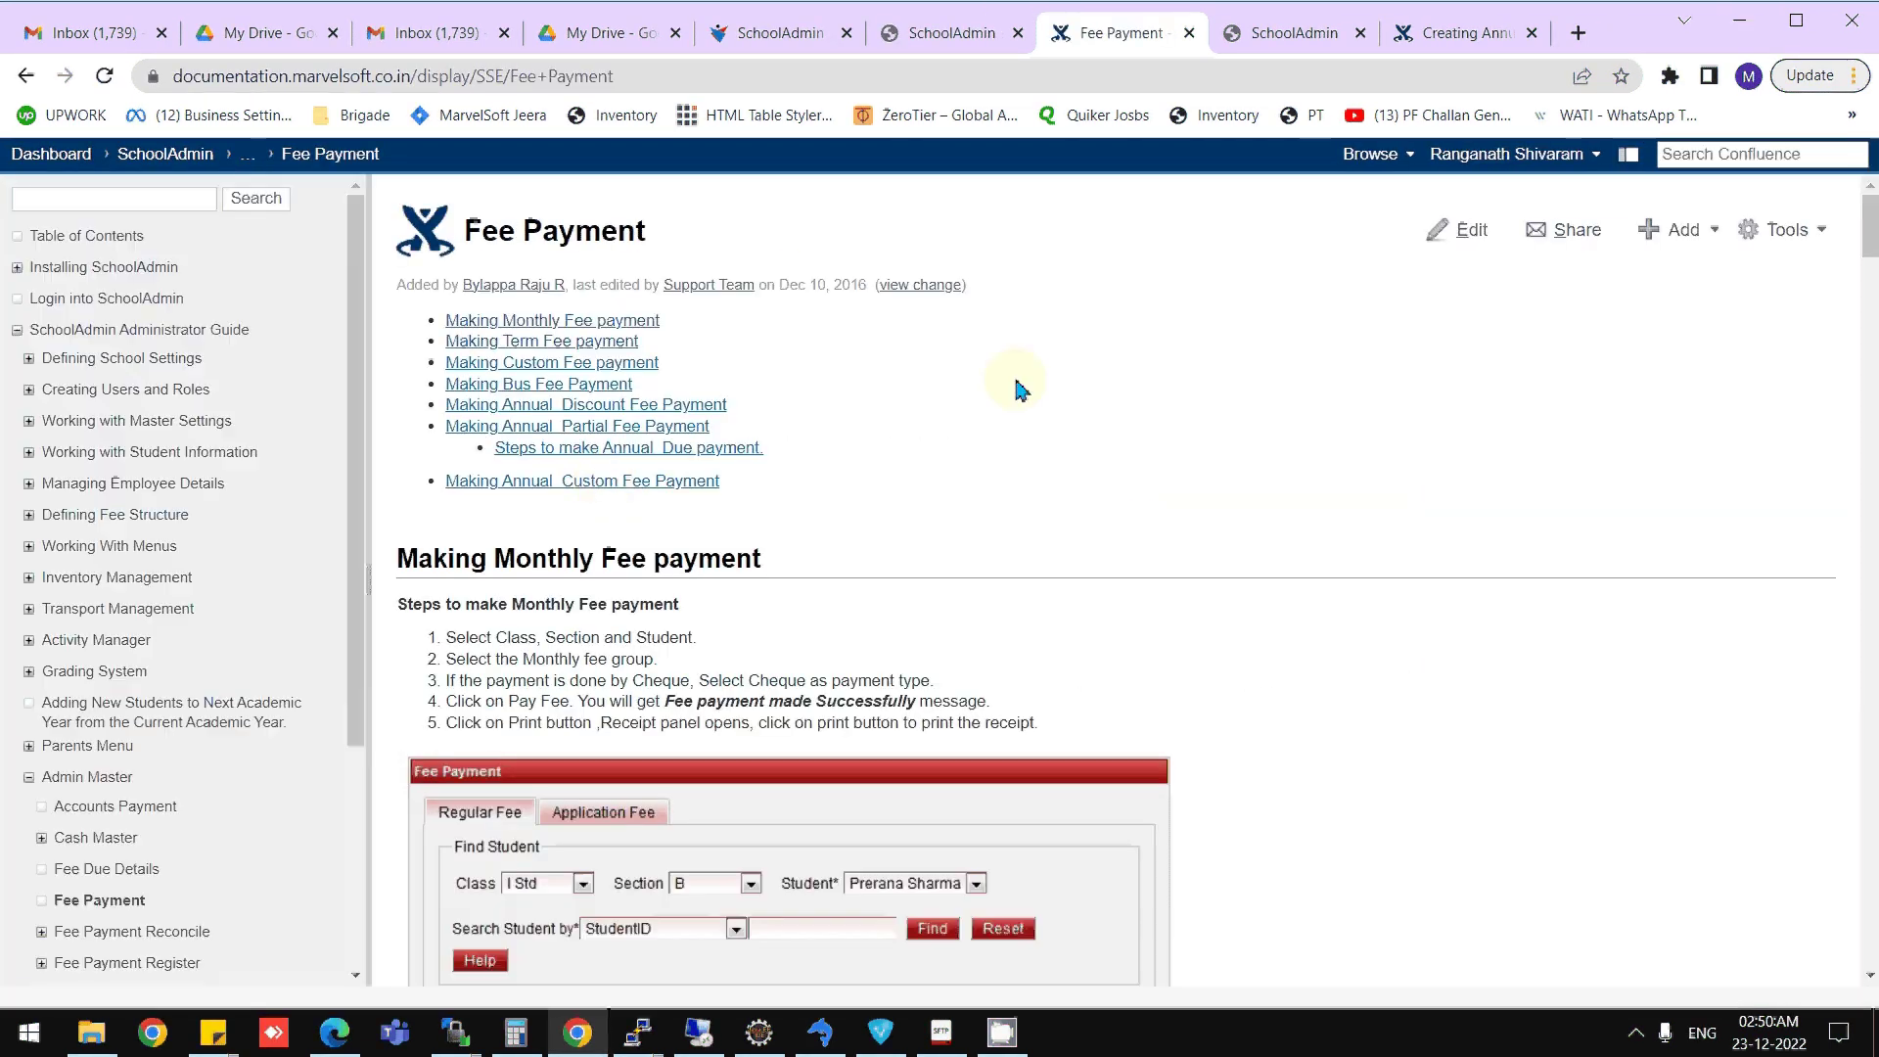
{"action": "scroll", "coordinate": [1014, 374], "scroll_direction": "down", "scroll_amount": 5}
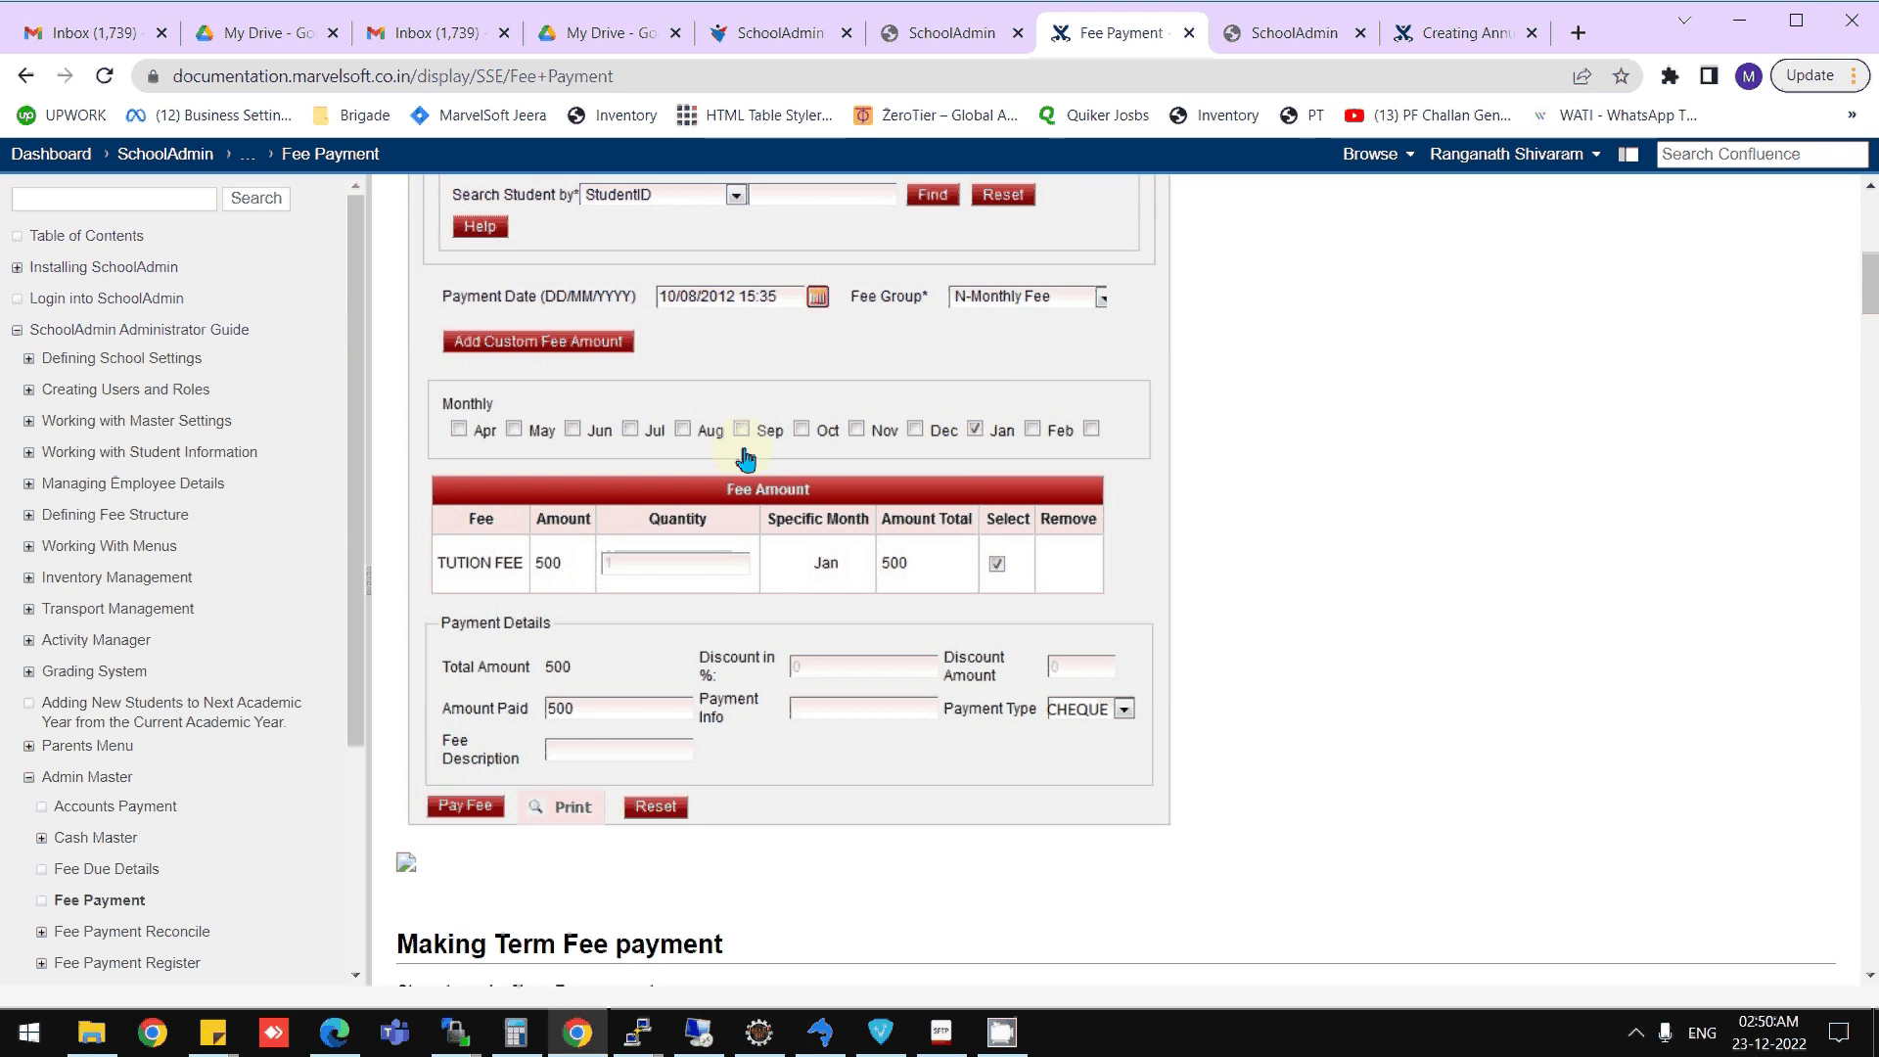
{"action": "scroll", "coordinate": [746, 460], "scroll_direction": "up", "scroll_amount": 5}
{"action": "scroll", "coordinate": [755, 475], "scroll_direction": "down", "scroll_amount": 1}
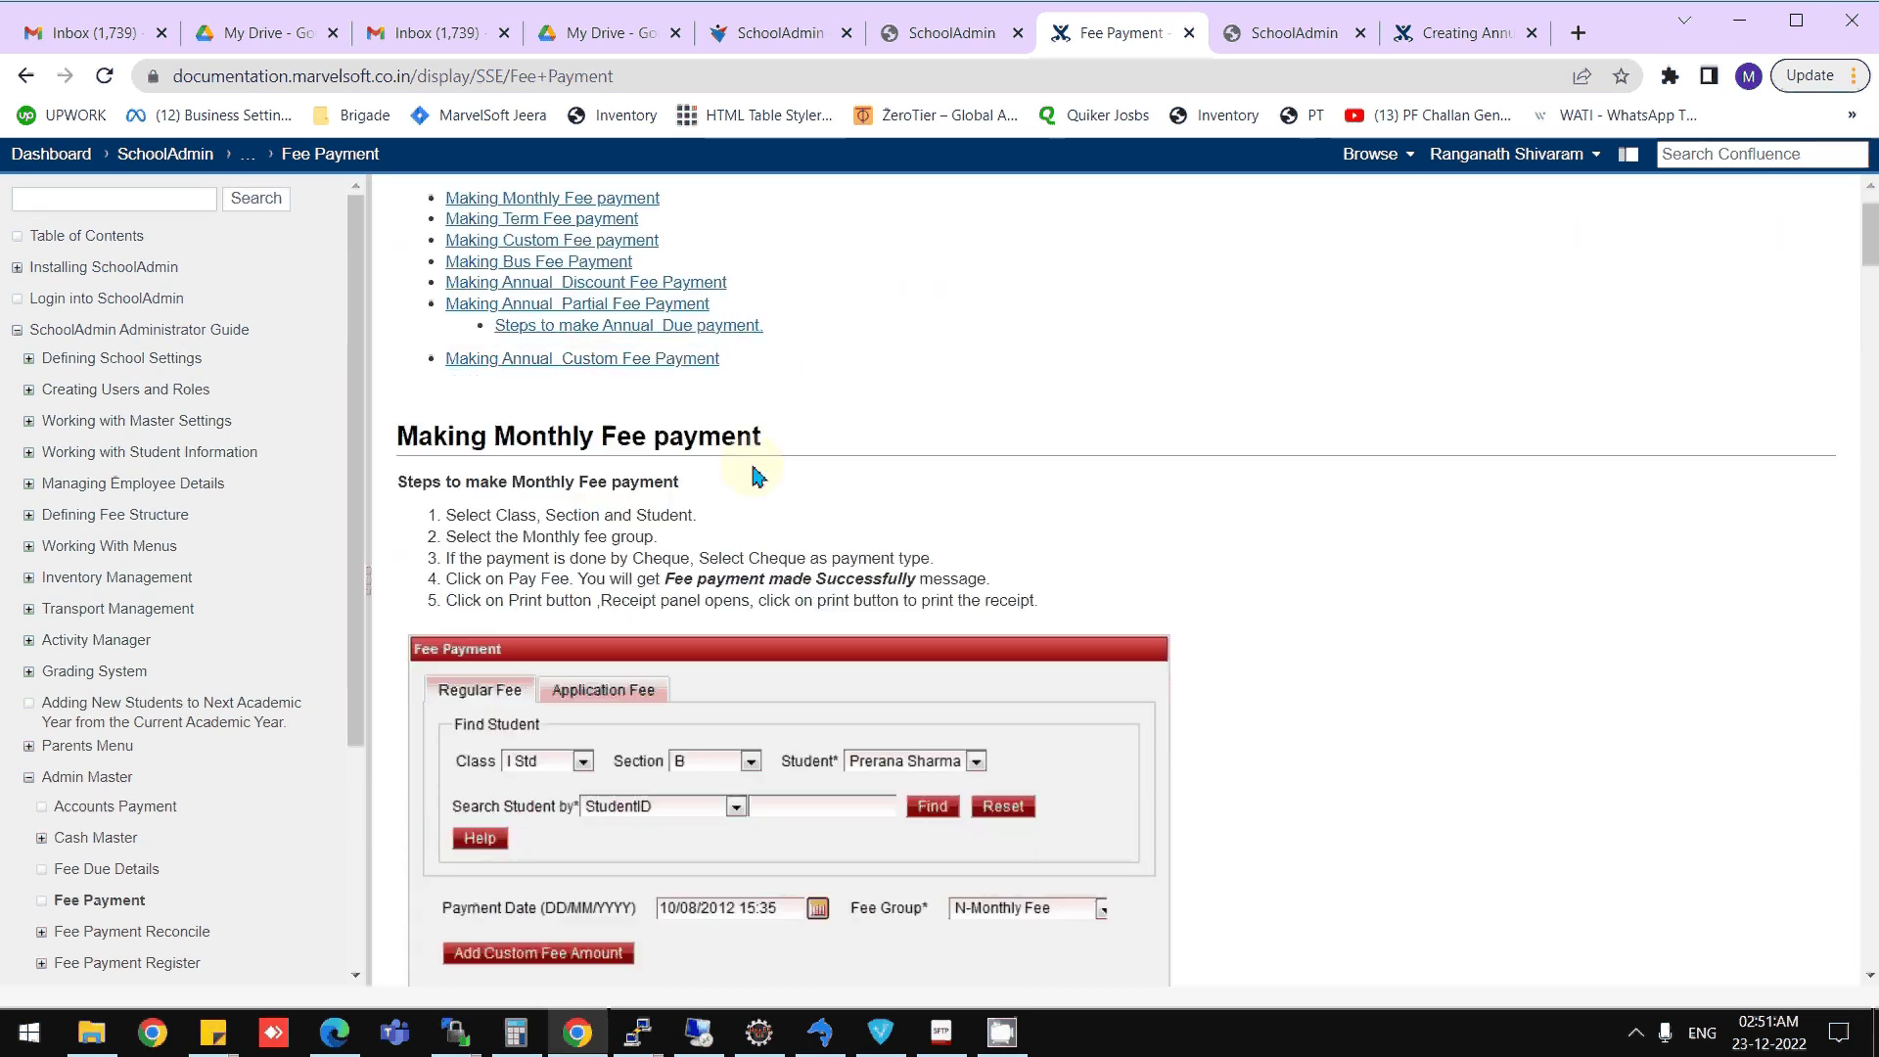
{"action": "scroll", "coordinate": [750, 459], "scroll_direction": "down", "scroll_amount": 4}
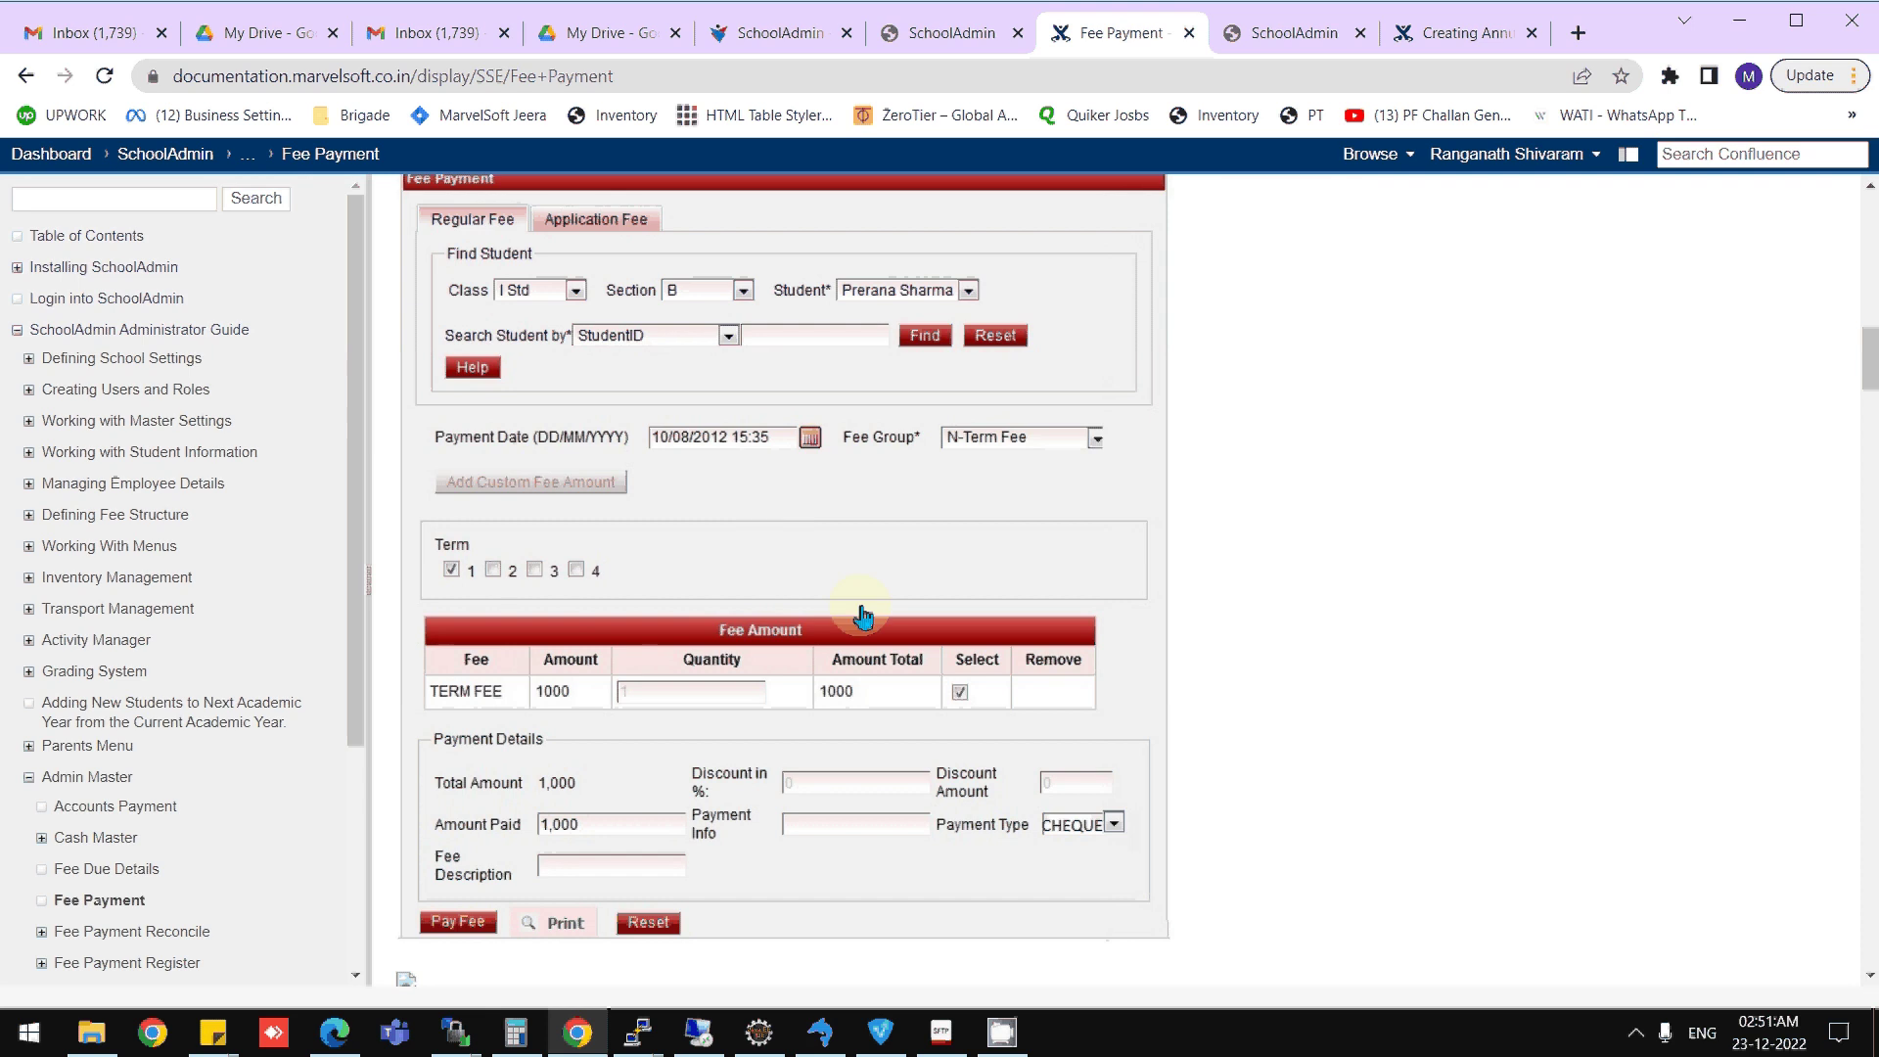
{"action": "scroll", "coordinate": [863, 615], "scroll_direction": "up", "scroll_amount": 5}
- Run the Fee Collection Report from 1 December 2022, listing nine payments totalling 32,540.00
{"action": "left_click", "coordinate": [941, 33]}
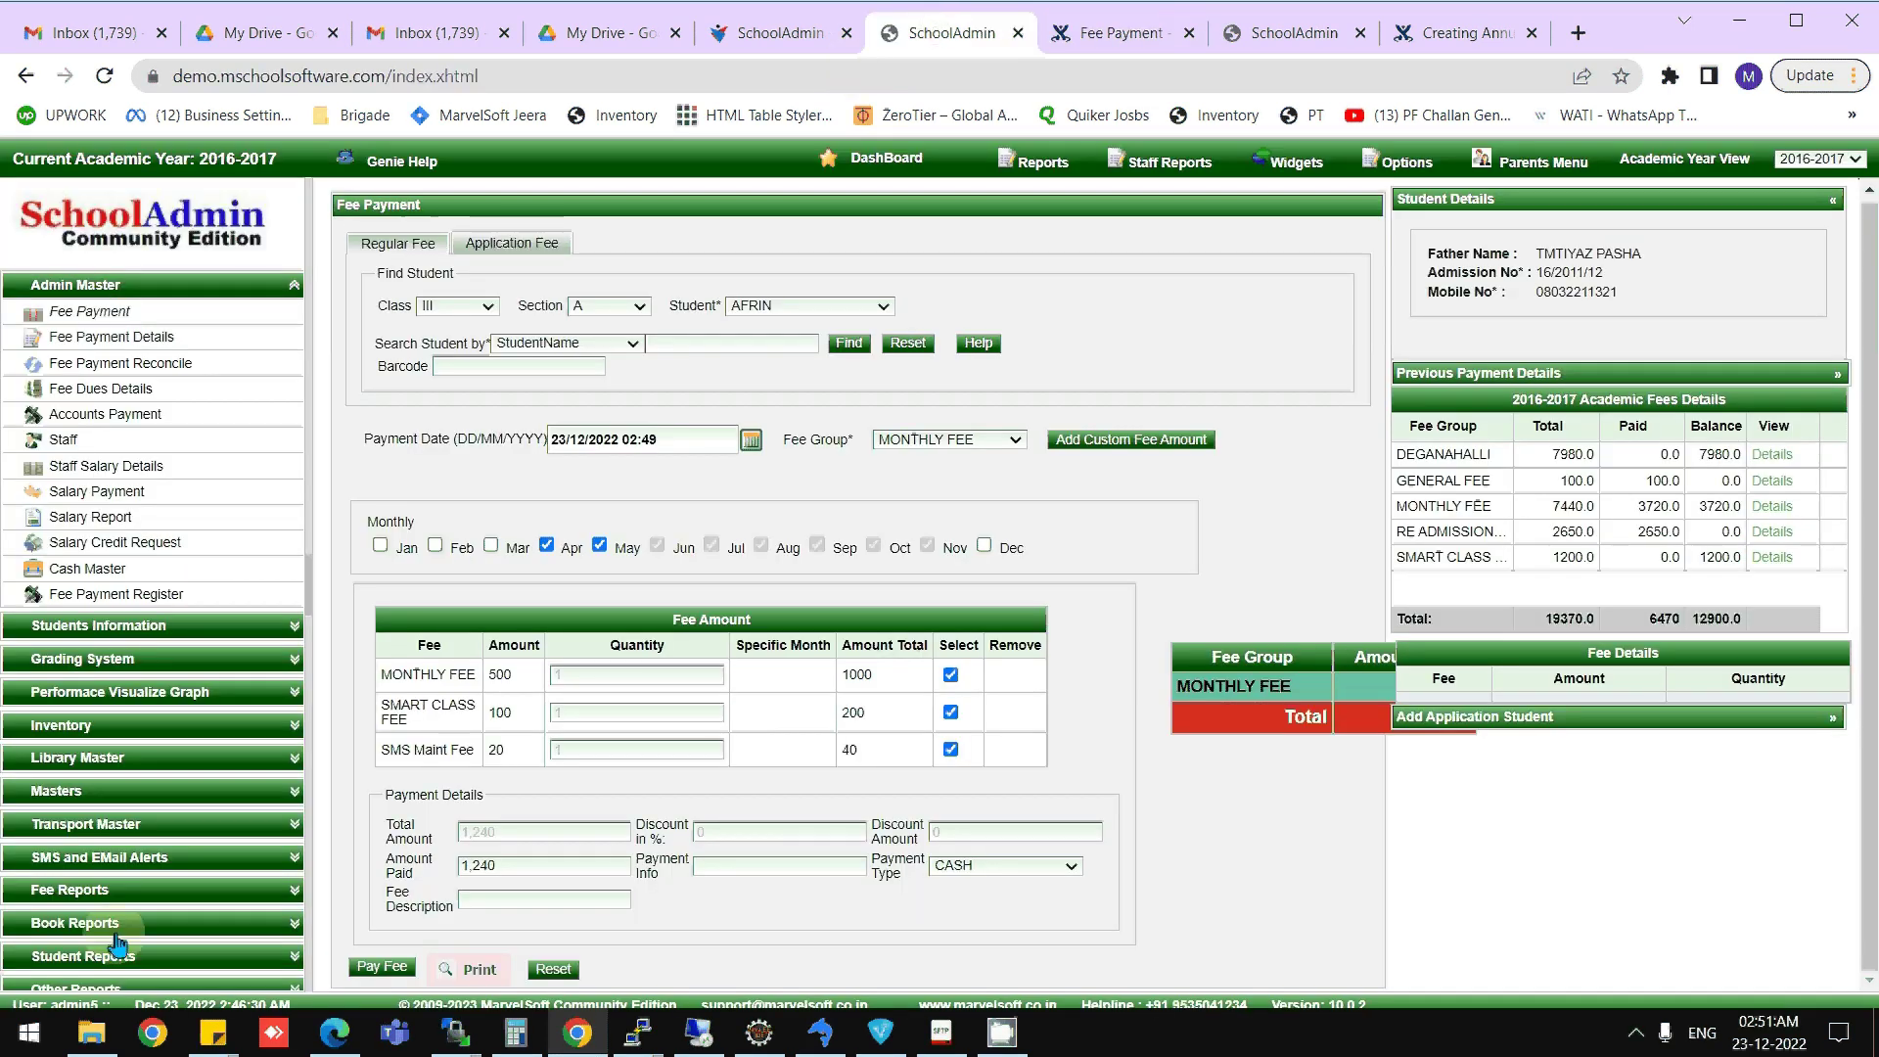
{"action": "left_click", "coordinate": [73, 581]}
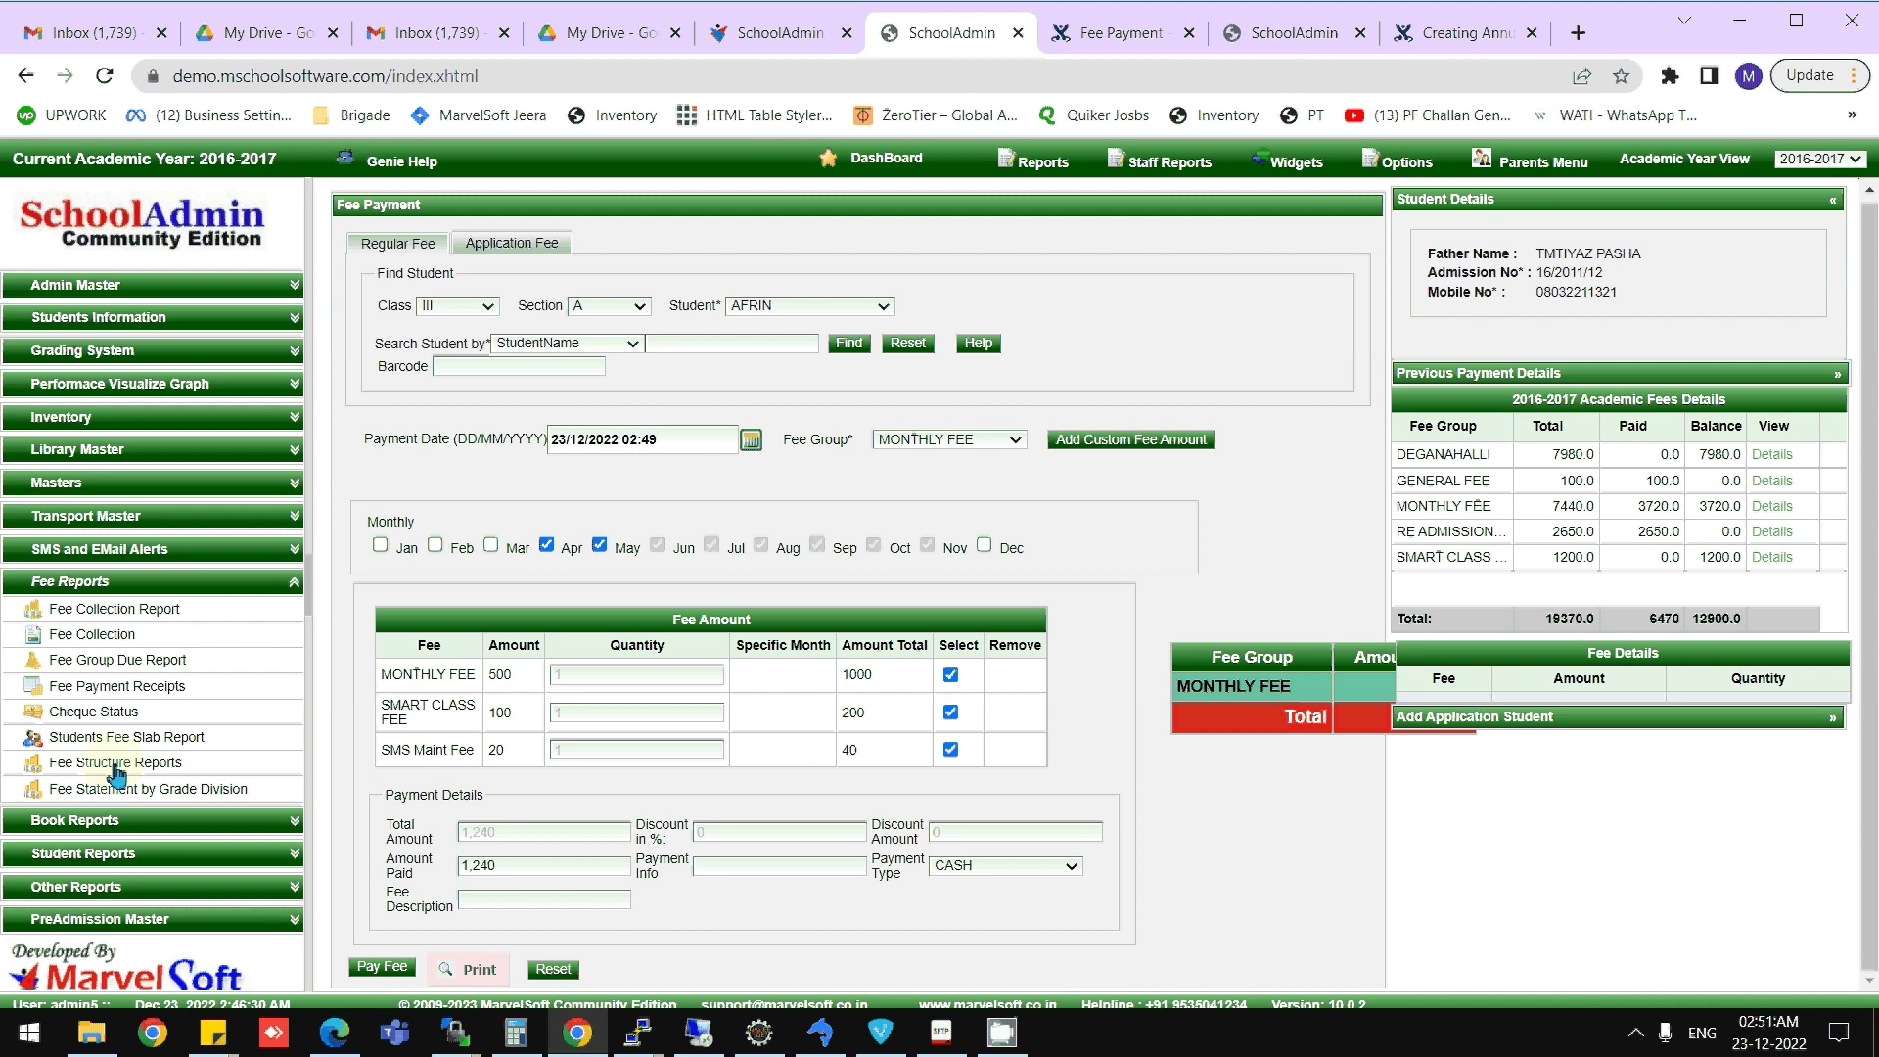
{"action": "left_click", "coordinate": [148, 609]}
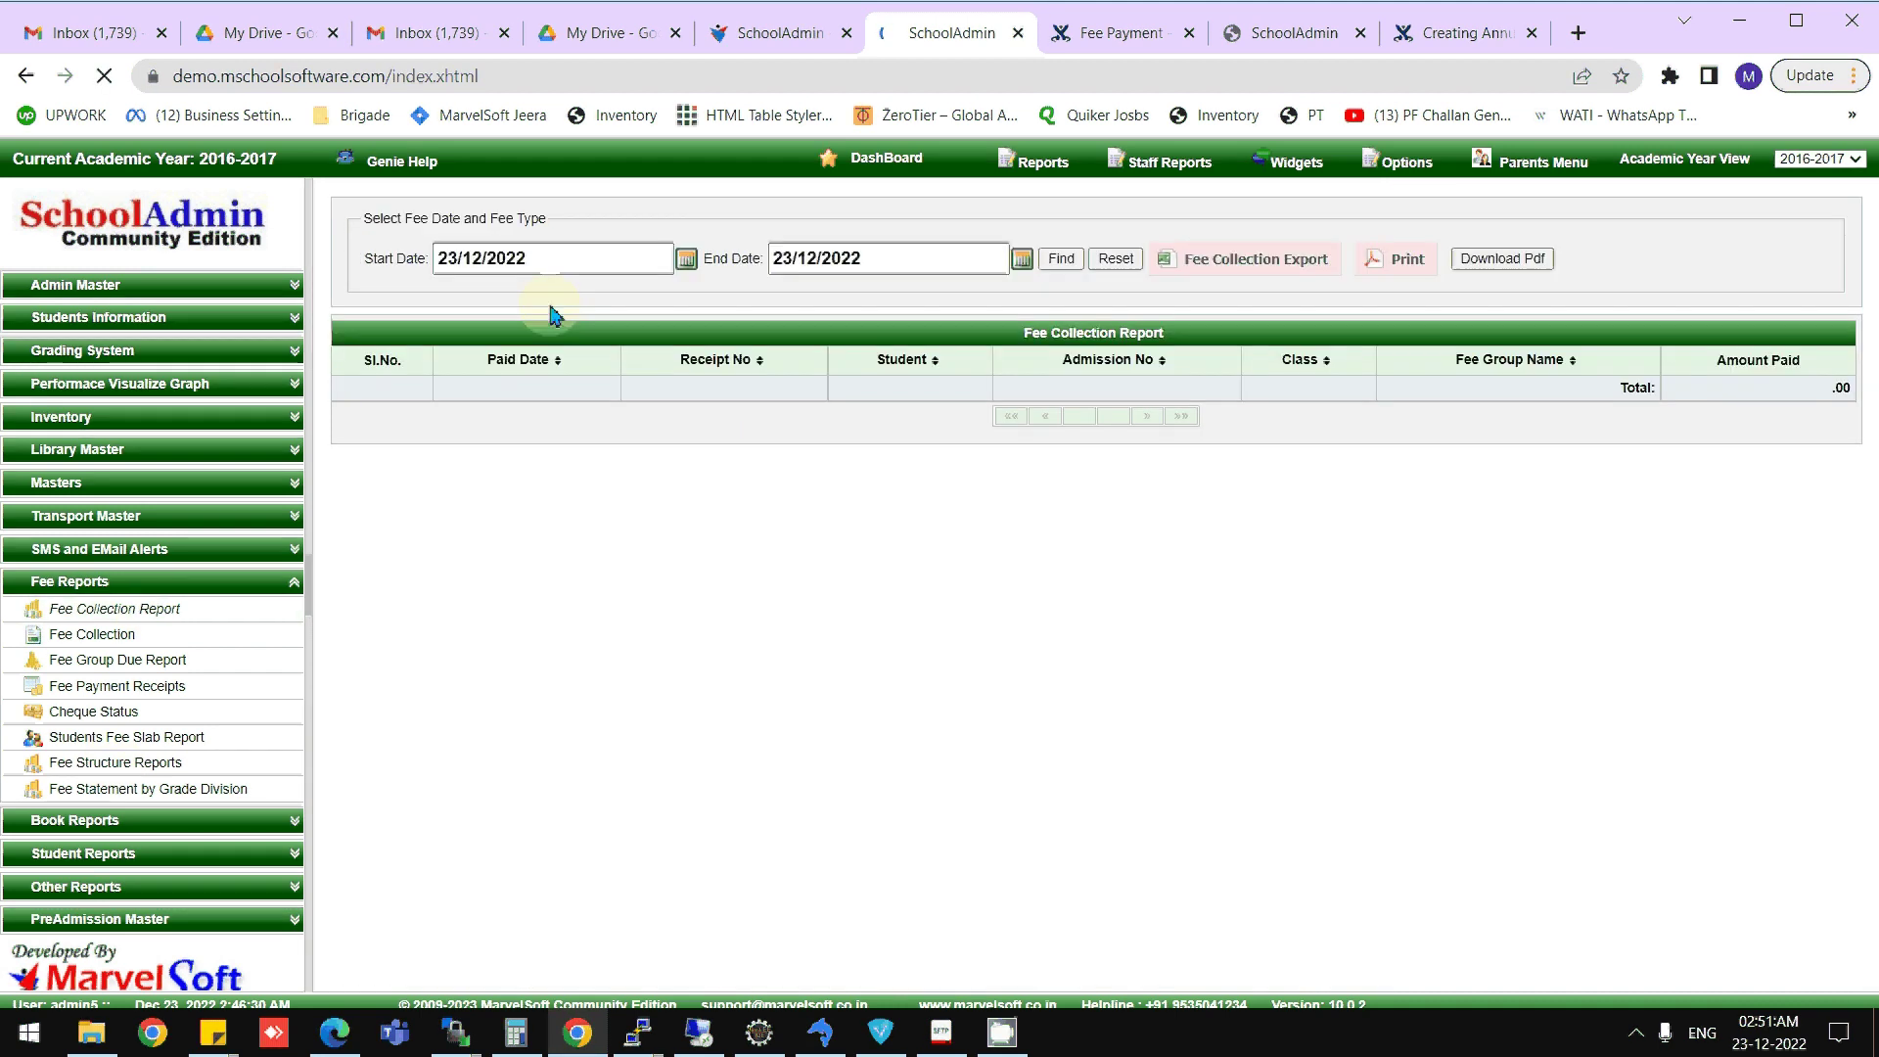
{"action": "left_click", "coordinate": [636, 258]}
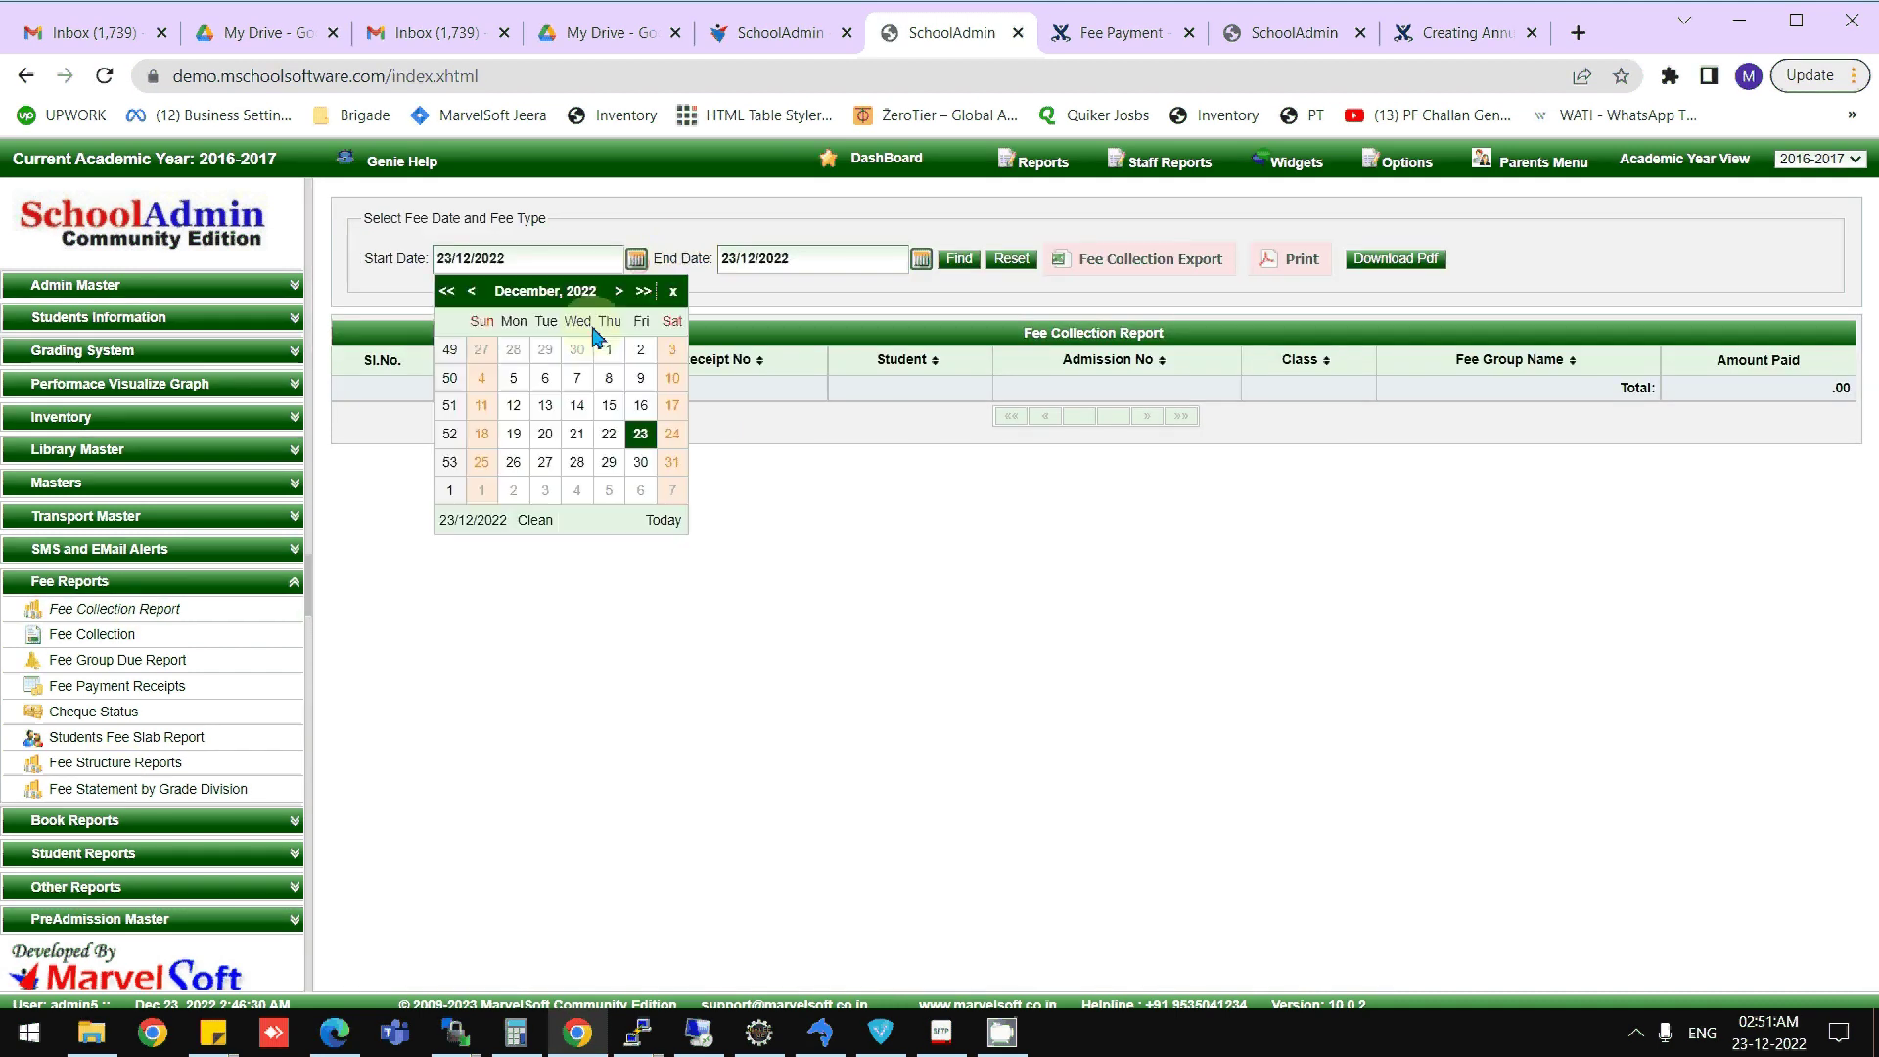
{"action": "left_click", "coordinate": [608, 347]}
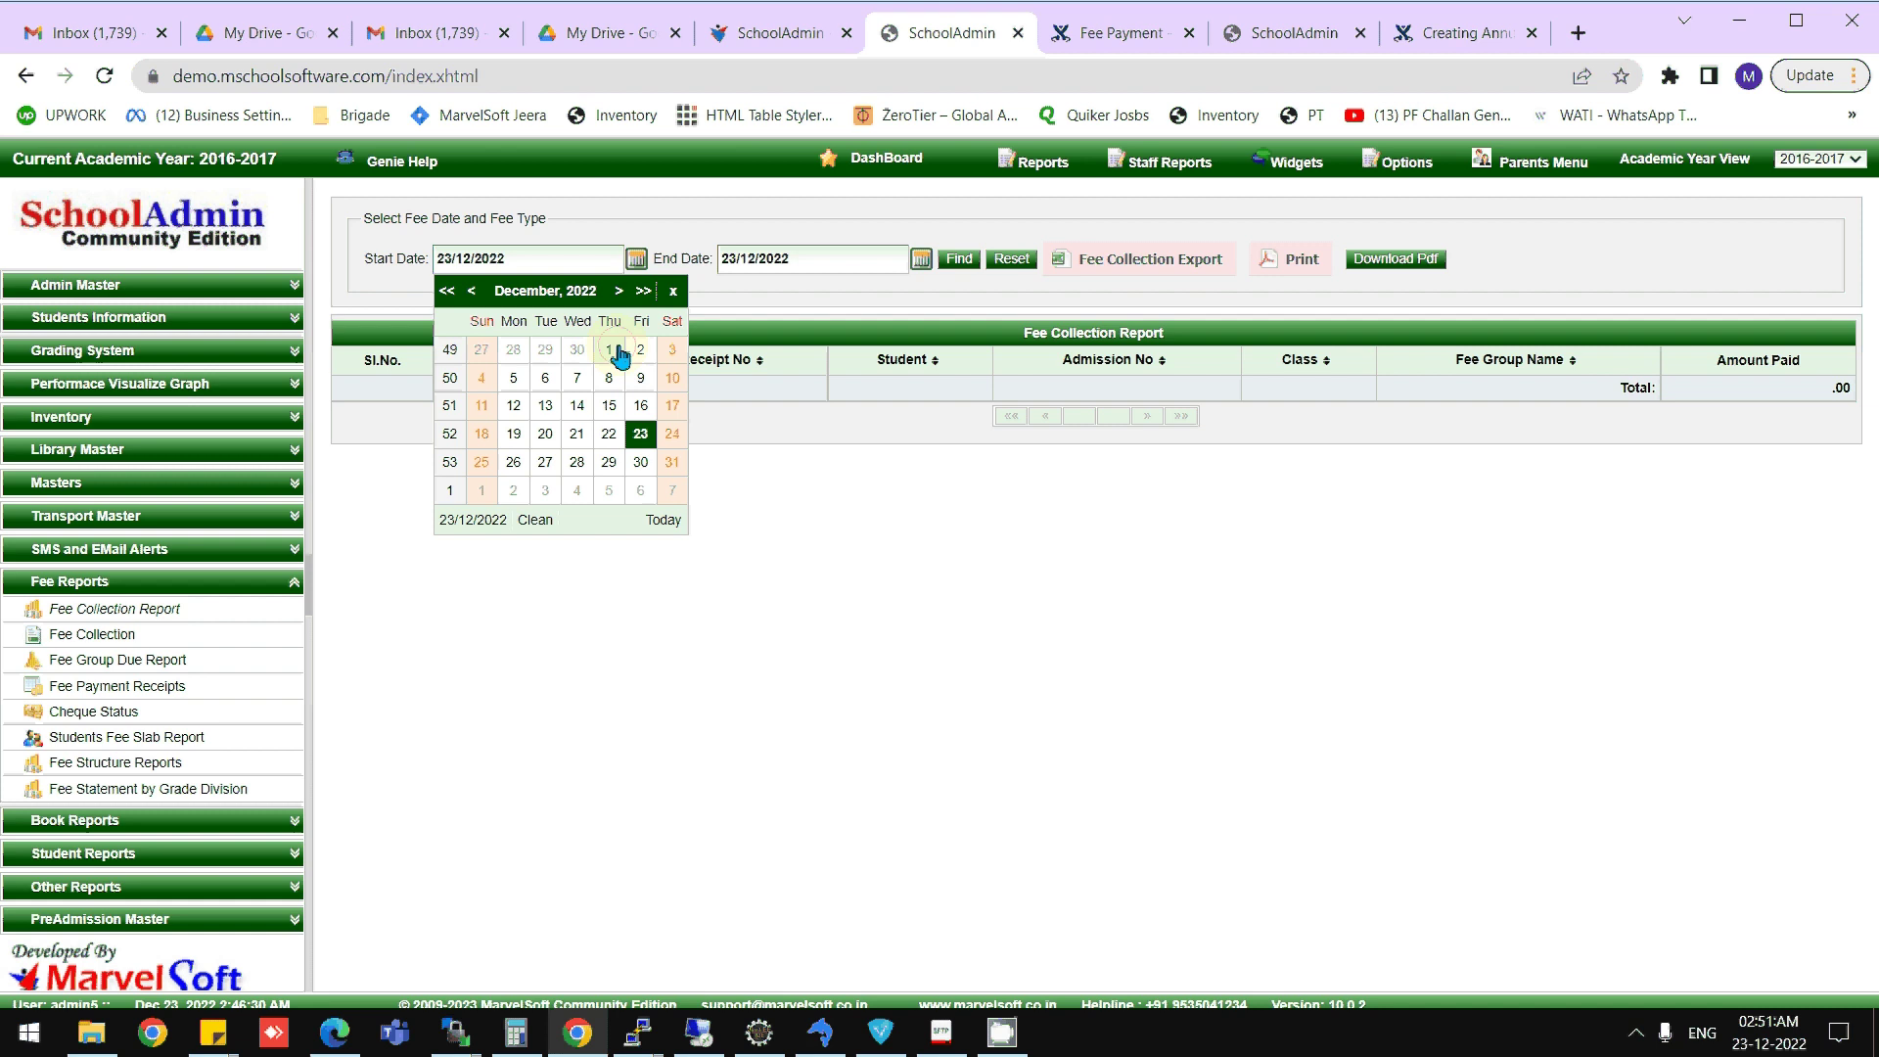
{"action": "left_click", "coordinate": [952, 261]}
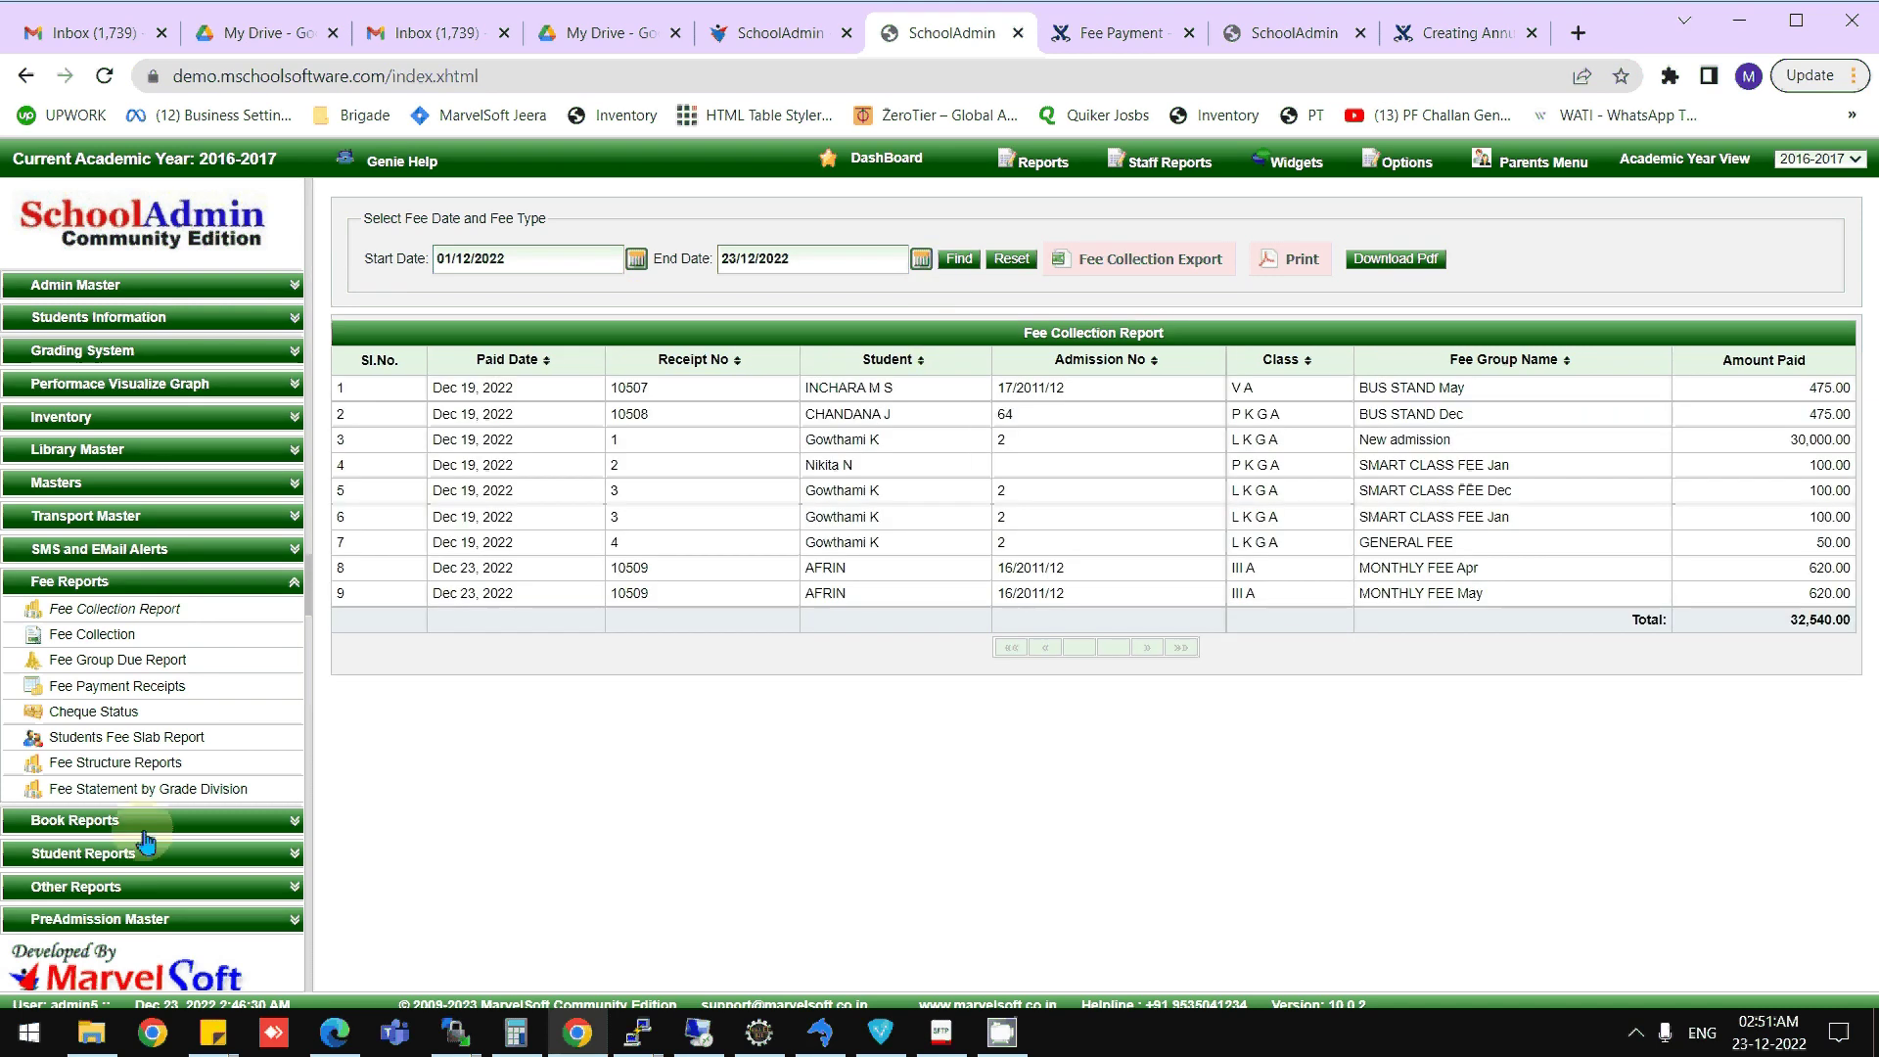
- View the classwise Fee Structure Report with monthly fees and bus/van fees per route
{"action": "left_click", "coordinate": [115, 763]}
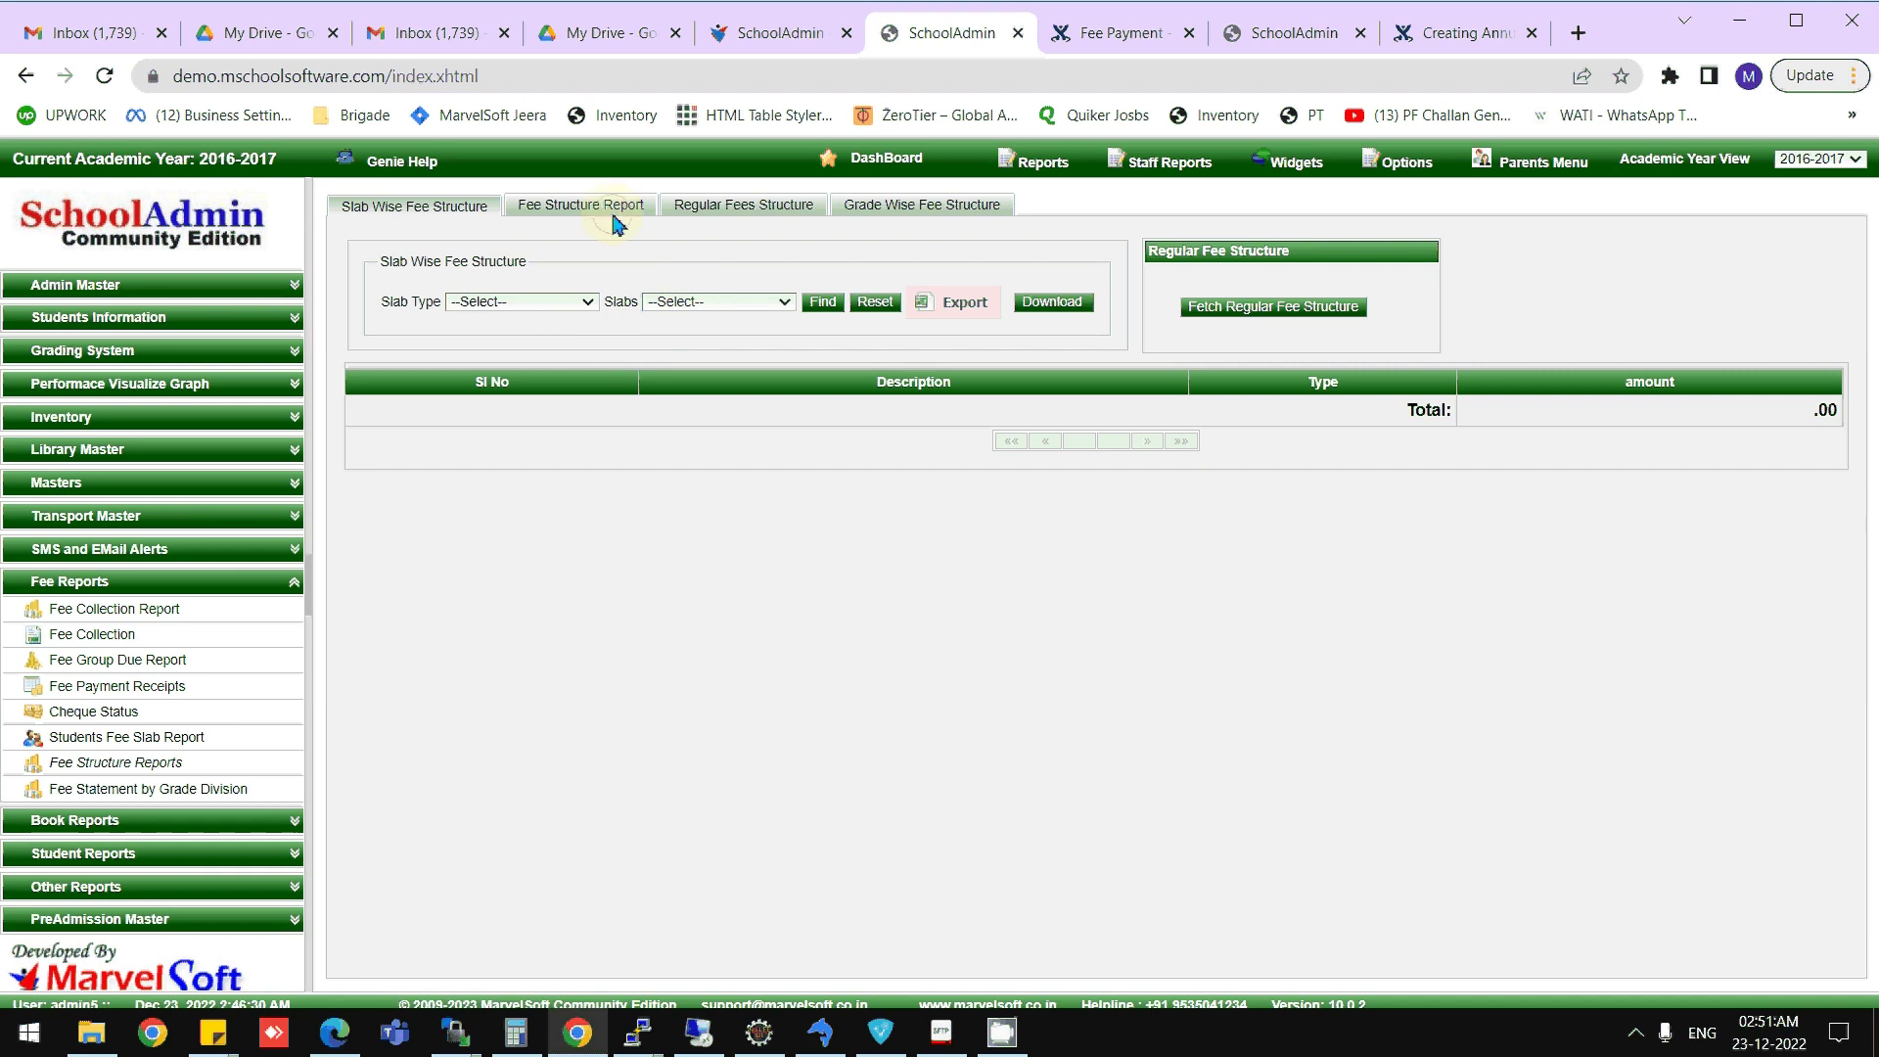
{"action": "left_click", "coordinate": [580, 207]}
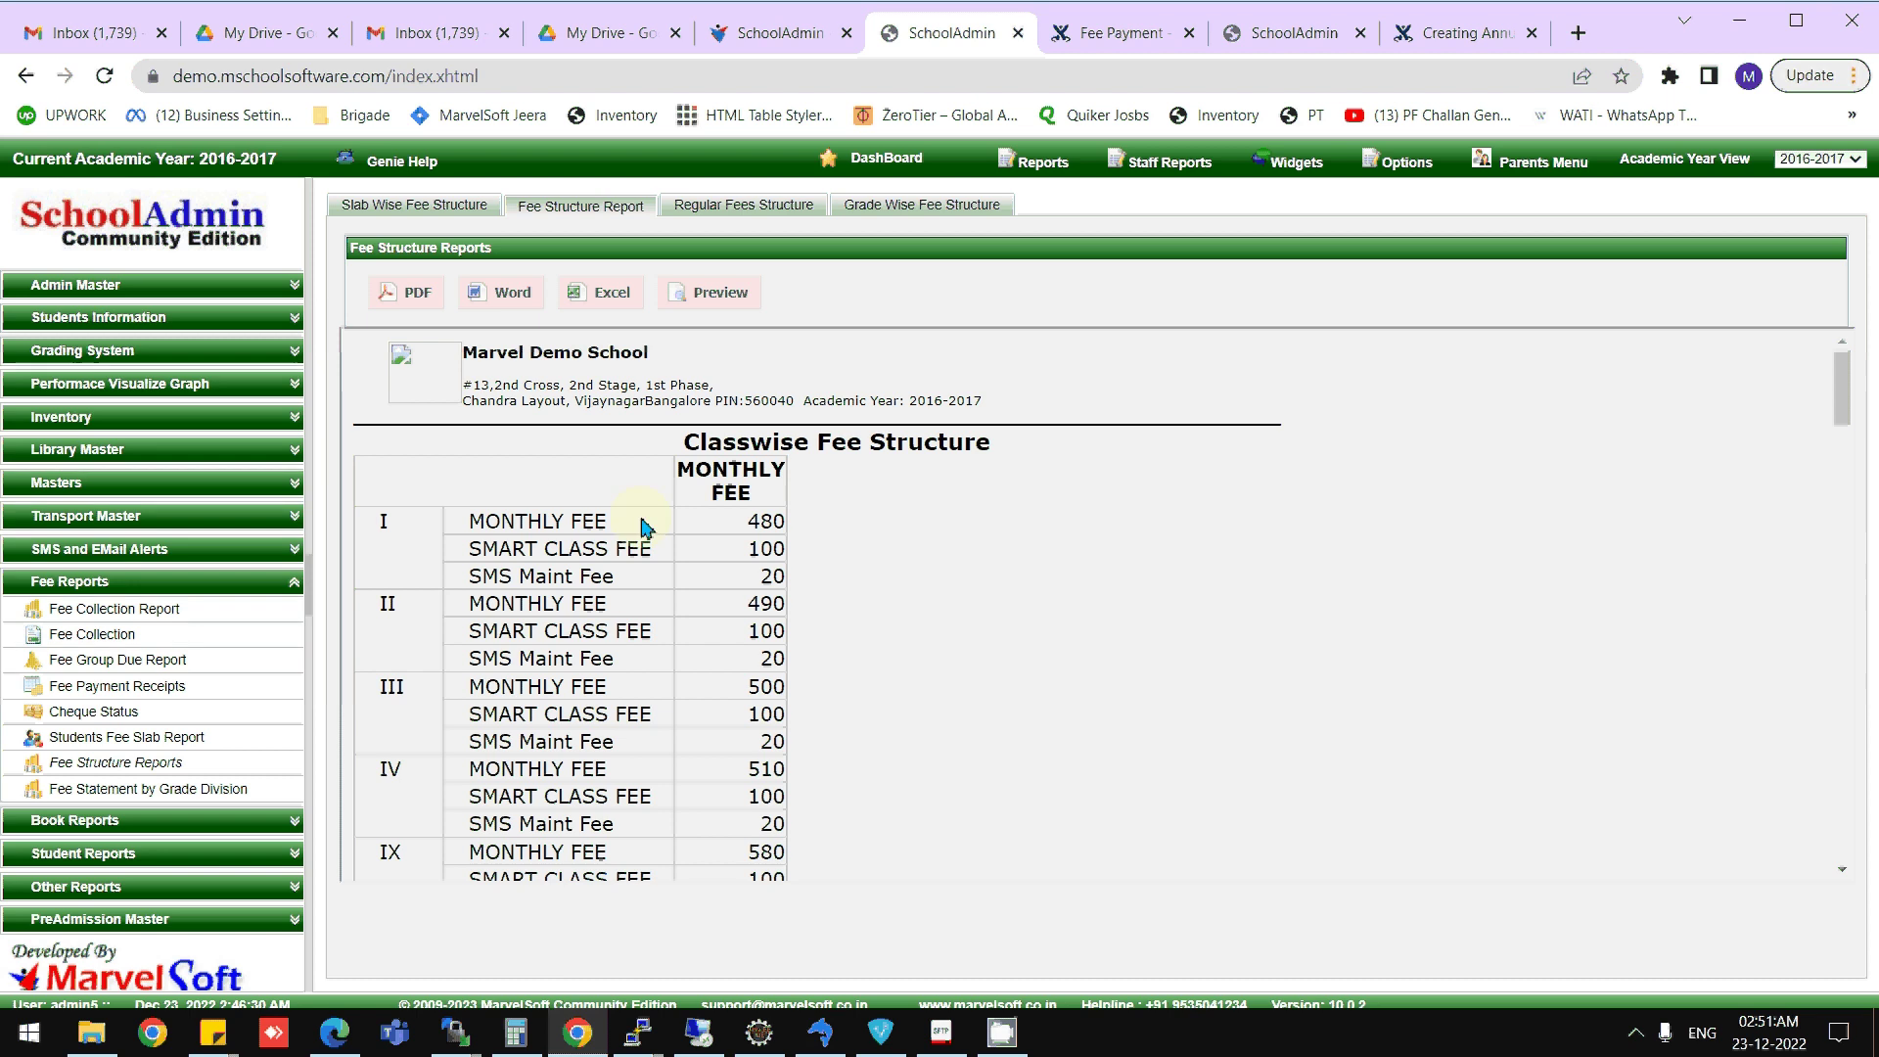
{"action": "scroll", "coordinate": [905, 591], "scroll_direction": "down", "scroll_amount": 5}
{"action": "scroll", "coordinate": [904, 590], "scroll_direction": "down", "scroll_amount": 5}
{"action": "scroll", "coordinate": [905, 591], "scroll_direction": "down", "scroll_amount": 5}
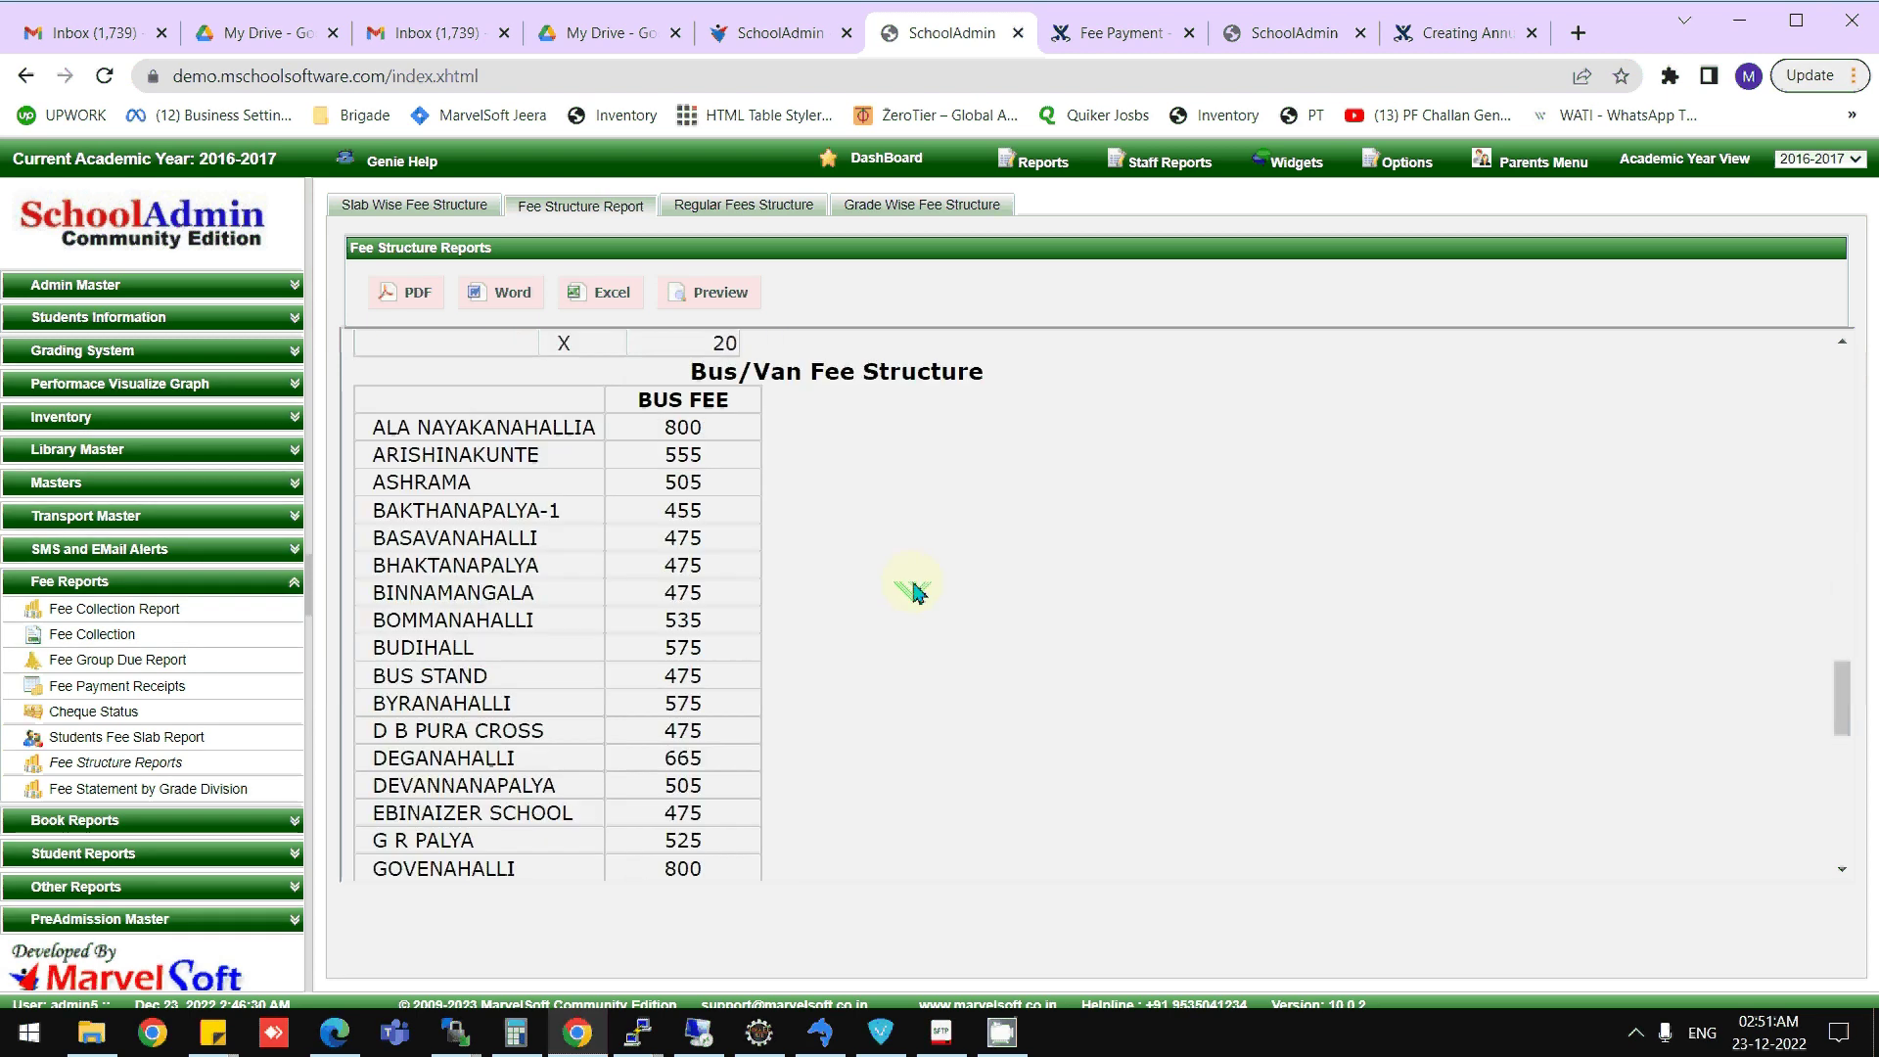
{"action": "scroll", "coordinate": [911, 590], "scroll_direction": "down", "scroll_amount": 5}
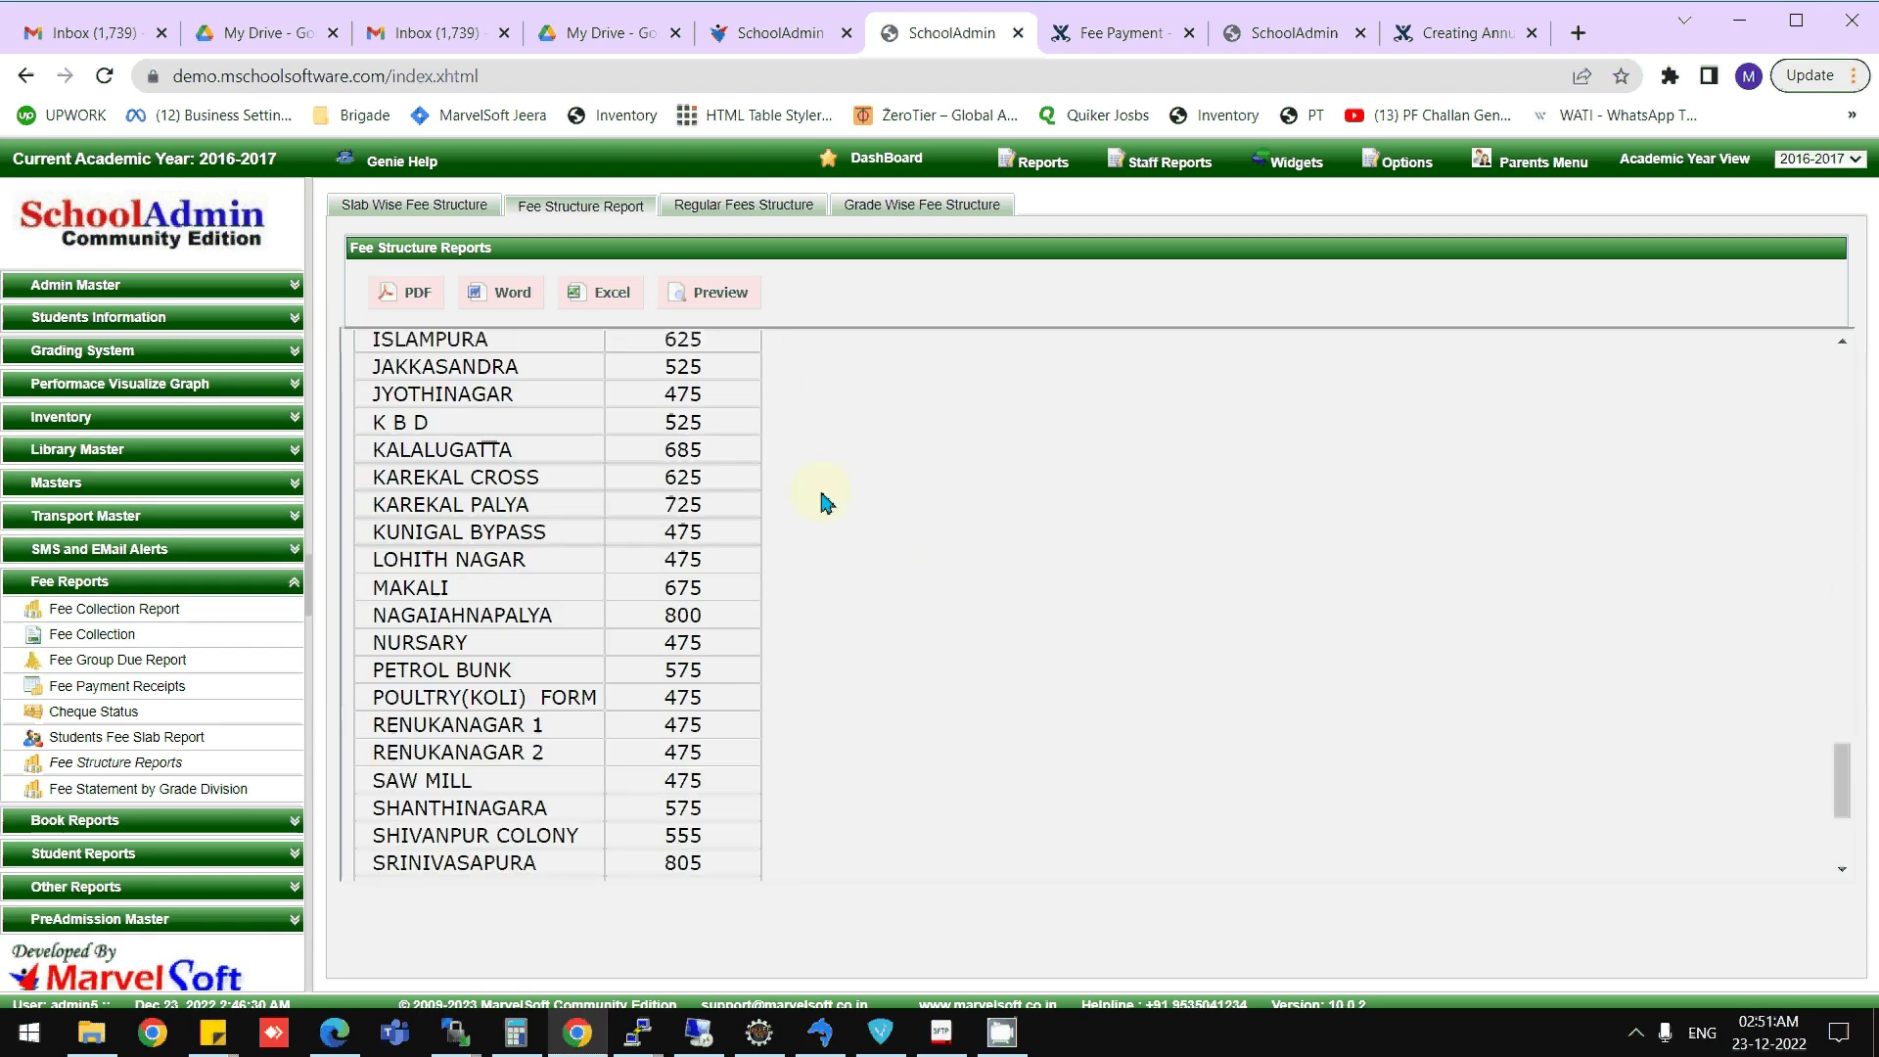
- Load the slab-wise Regular Fees Structure for grade II, totalling 22,270
{"action": "left_click", "coordinate": [757, 213]}
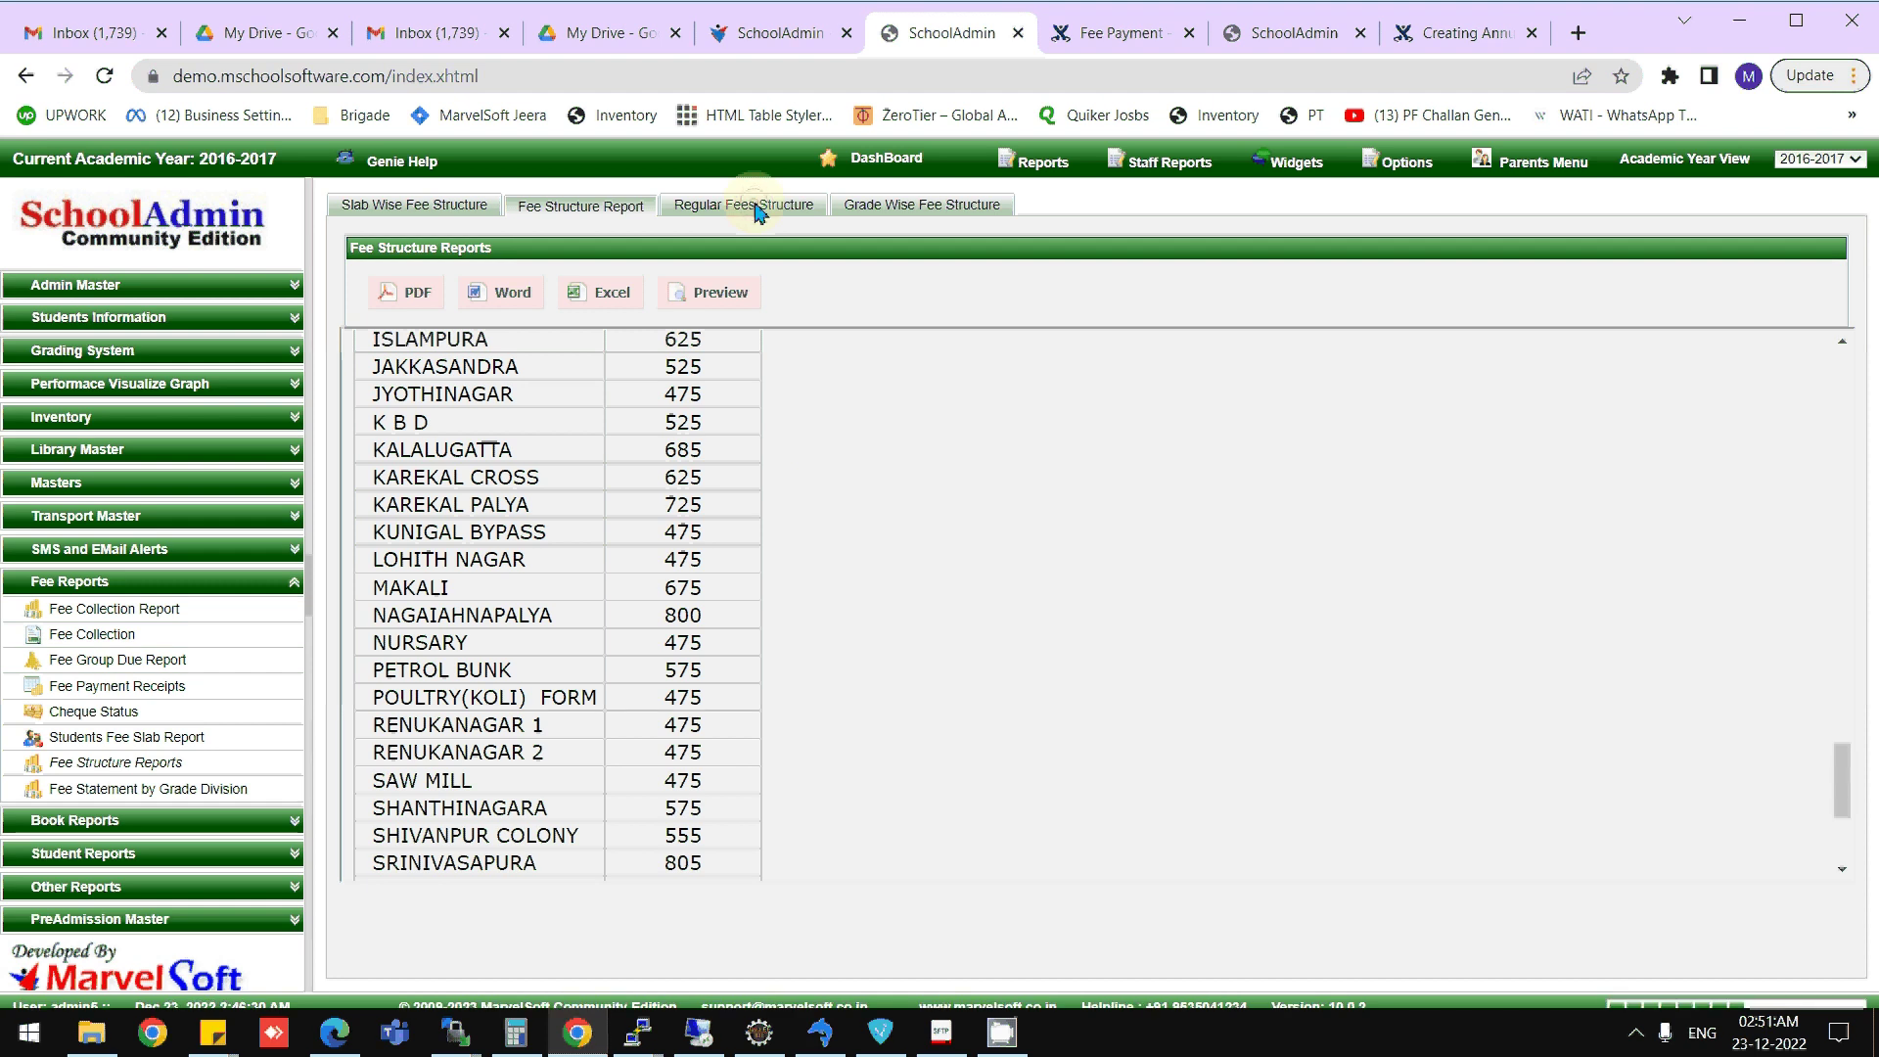
{"action": "double_click", "coordinate": [400, 368]}
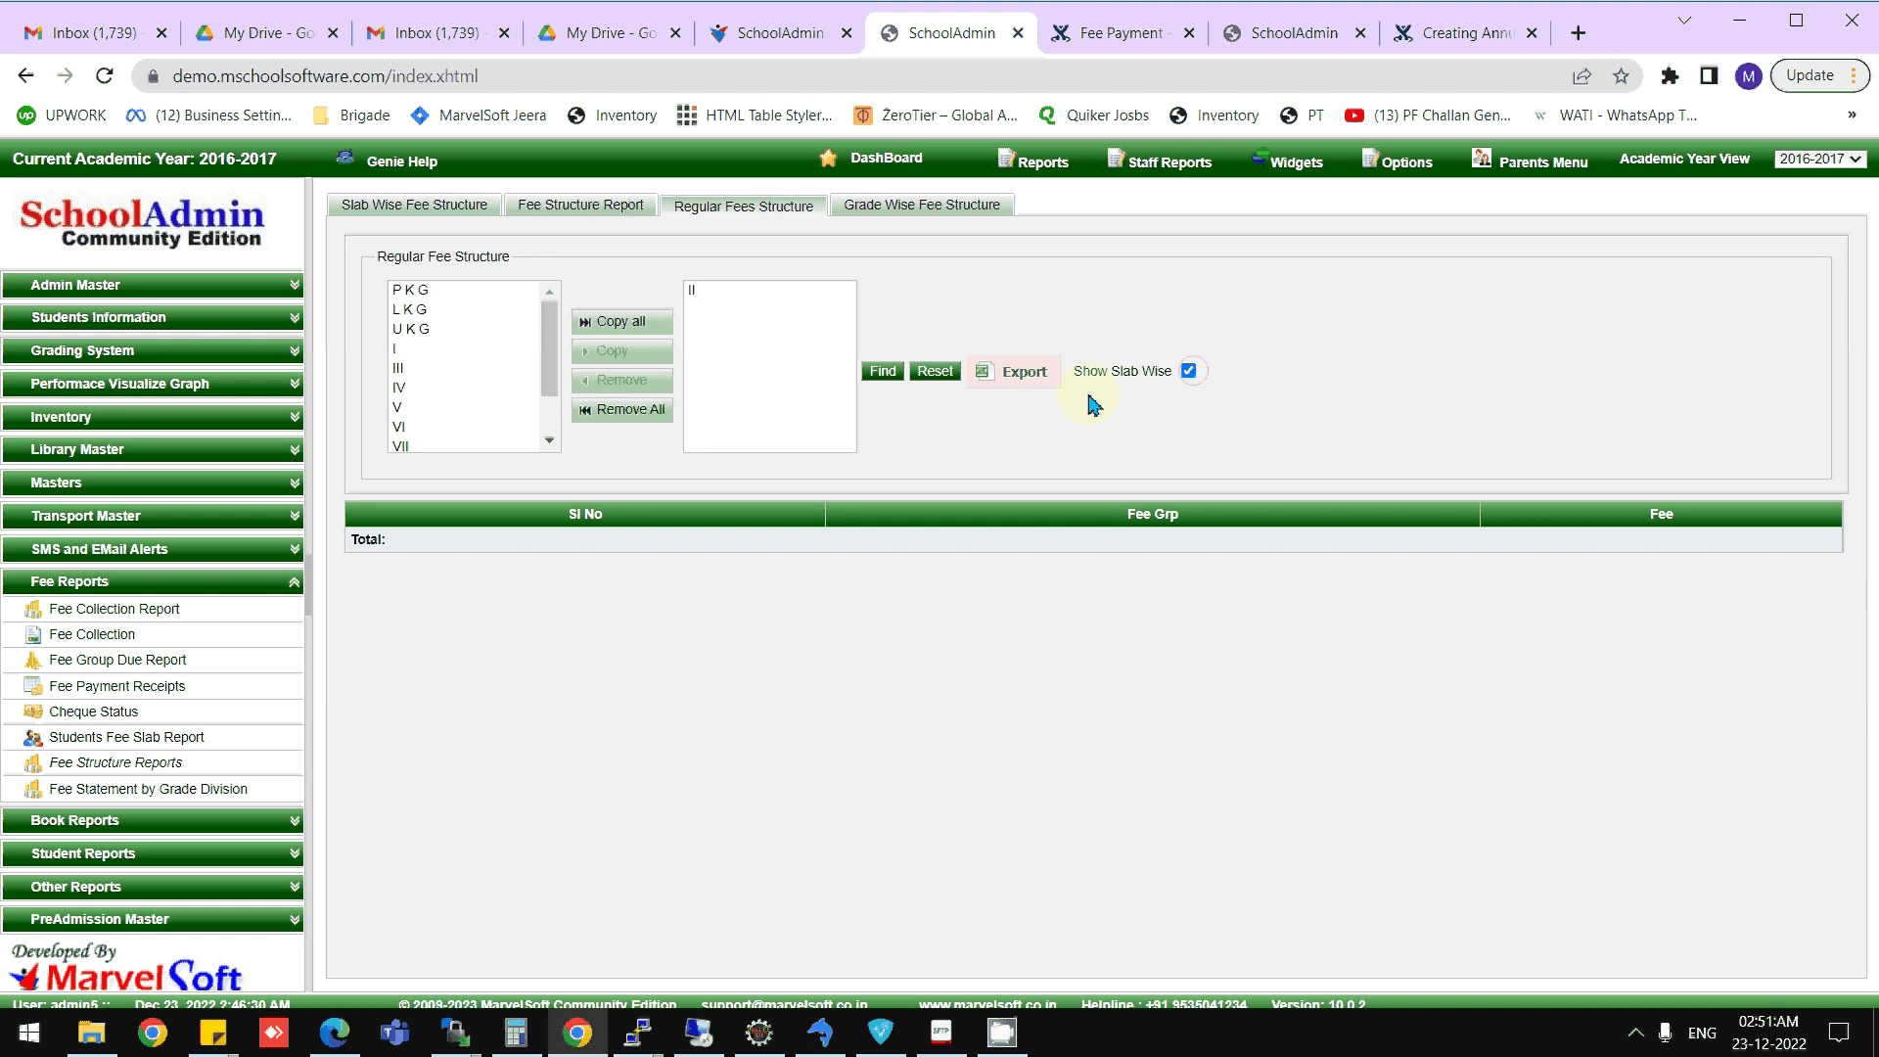
{"action": "left_click", "coordinate": [881, 370]}
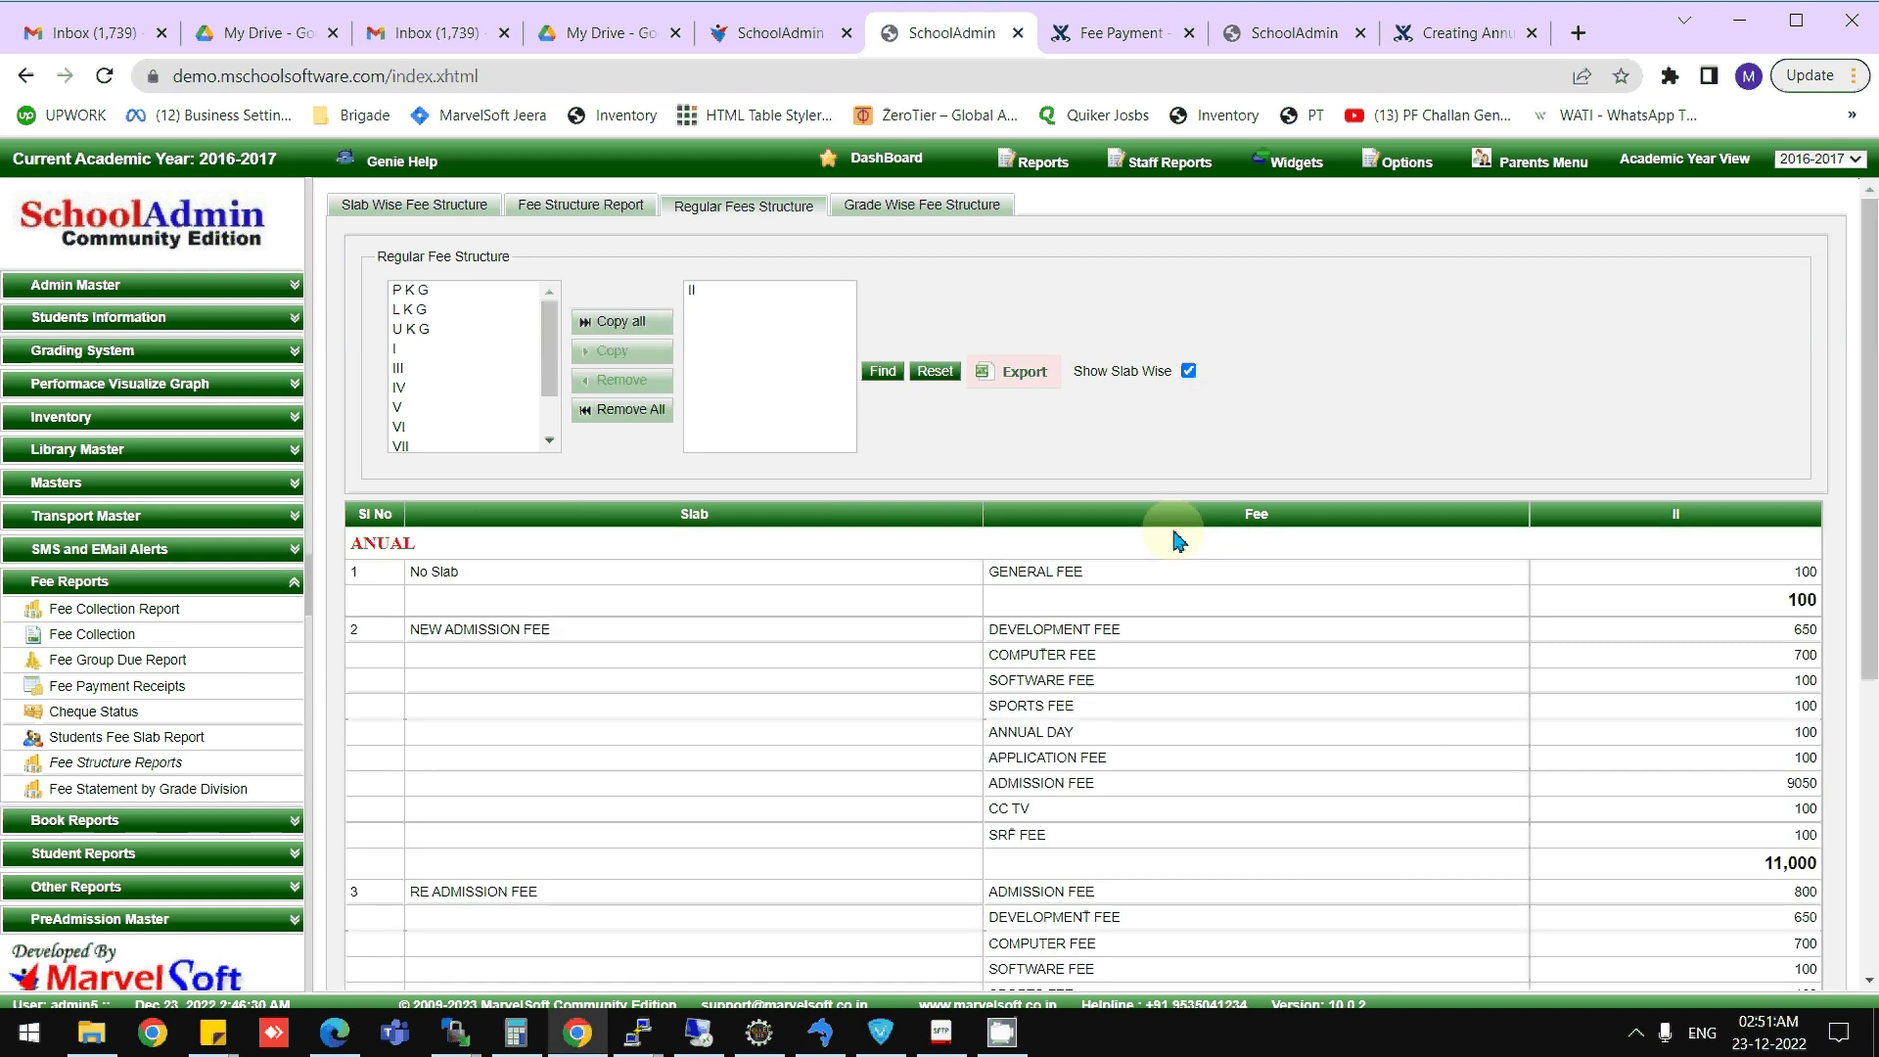
{"action": "scroll", "coordinate": [1149, 559], "scroll_direction": "down", "scroll_amount": 1}
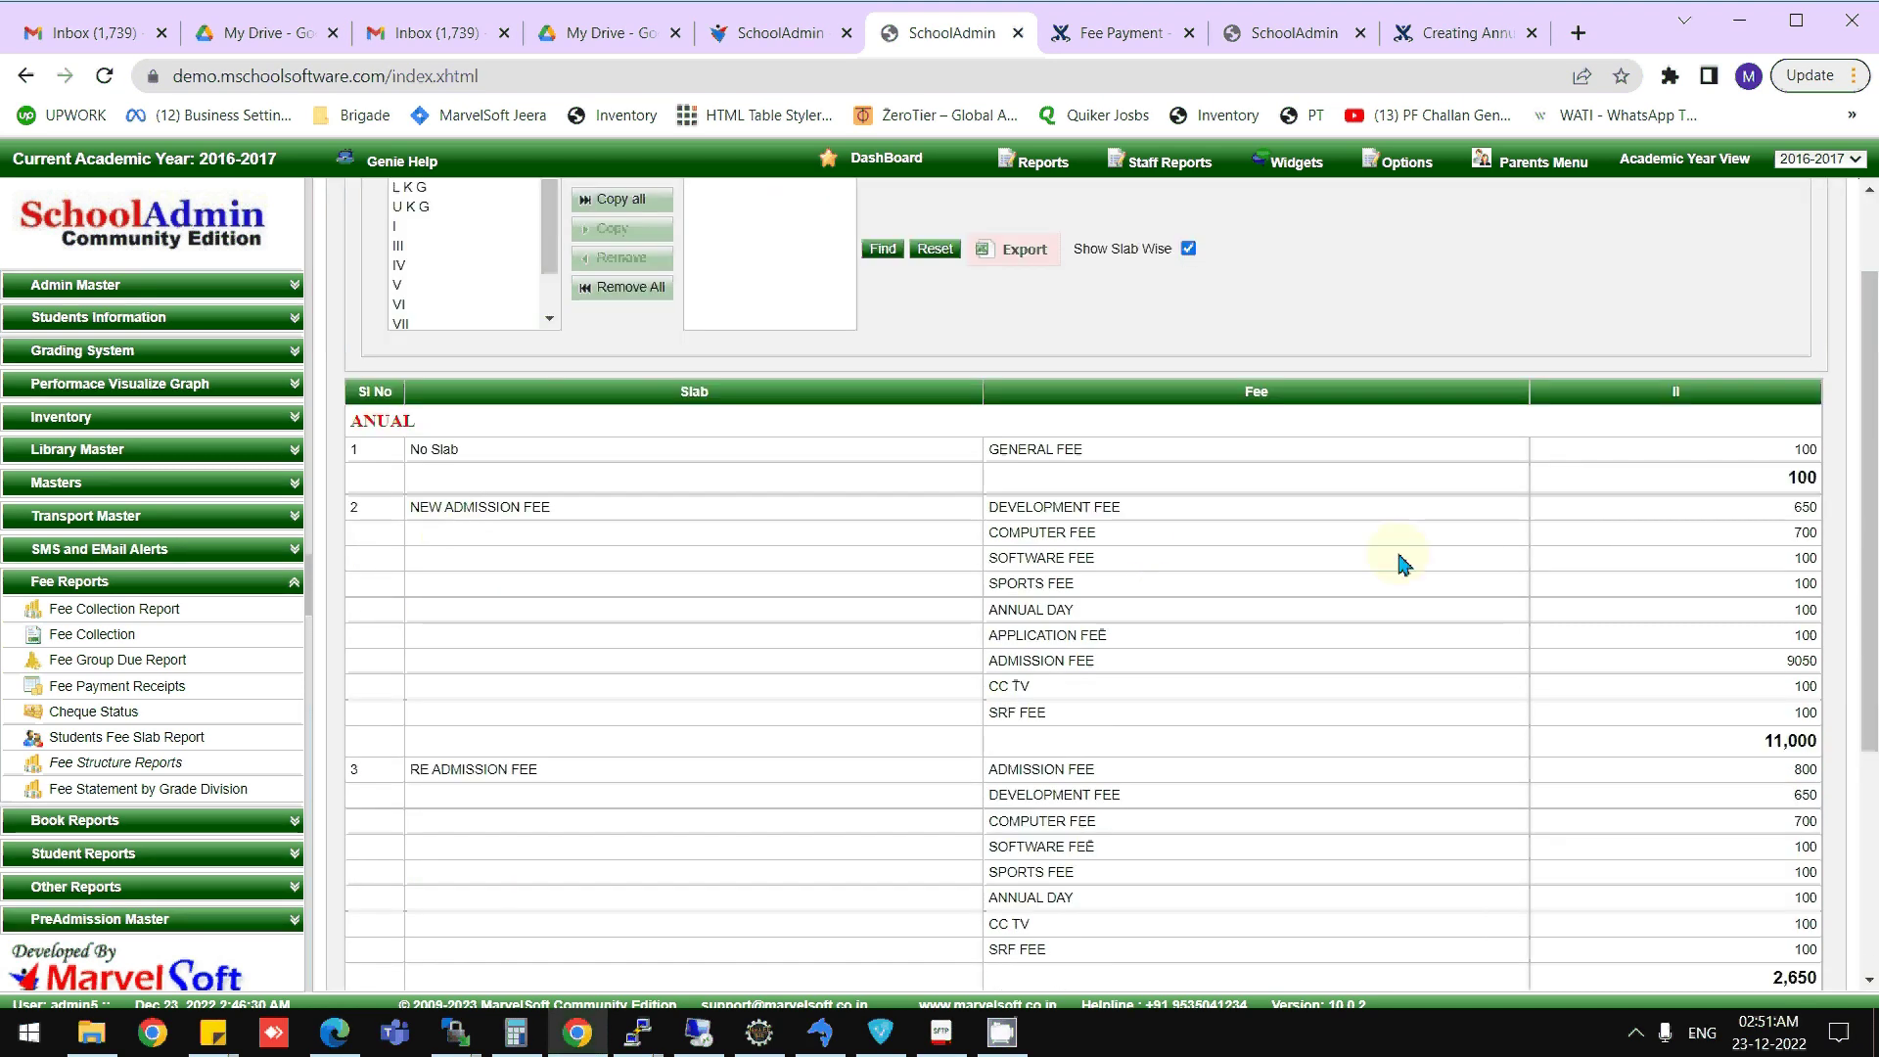
{"action": "scroll", "coordinate": [1240, 565], "scroll_direction": "down", "scroll_amount": 3}
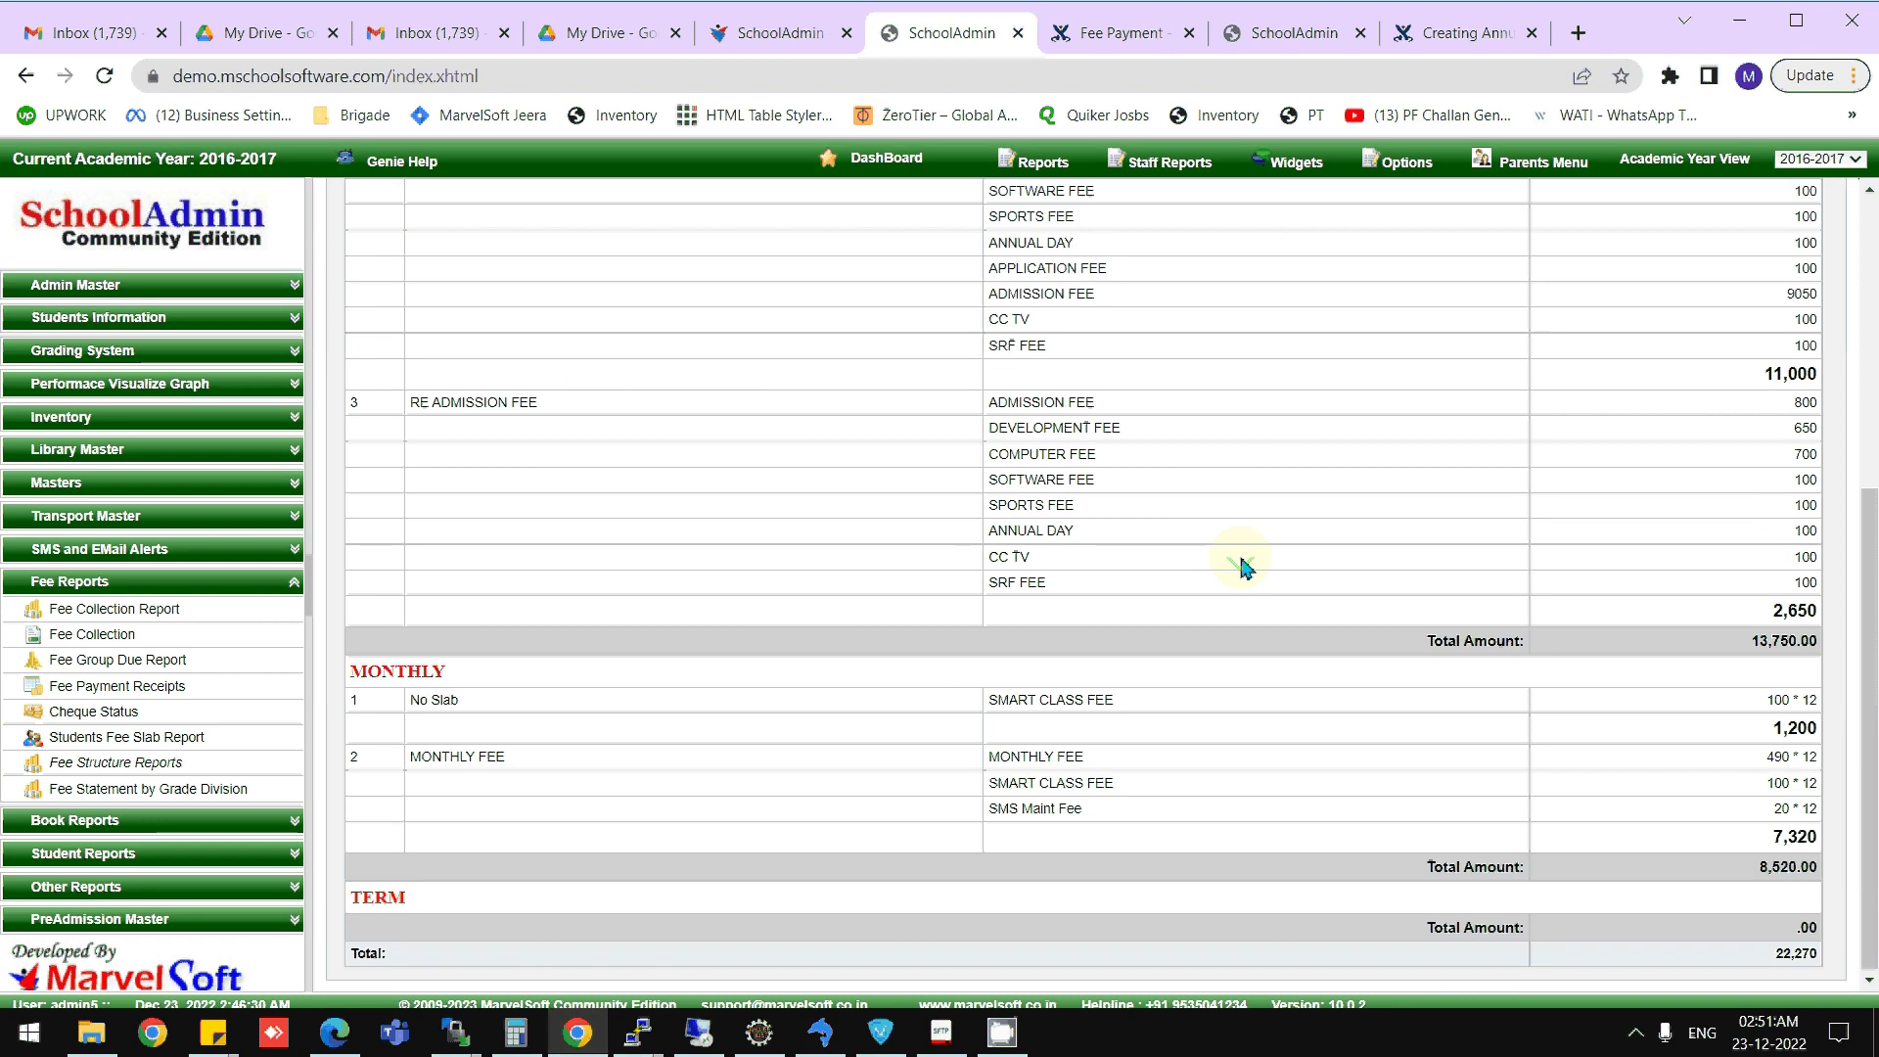
{"action": "scroll", "coordinate": [1204, 609], "scroll_direction": "up", "scroll_amount": 5}
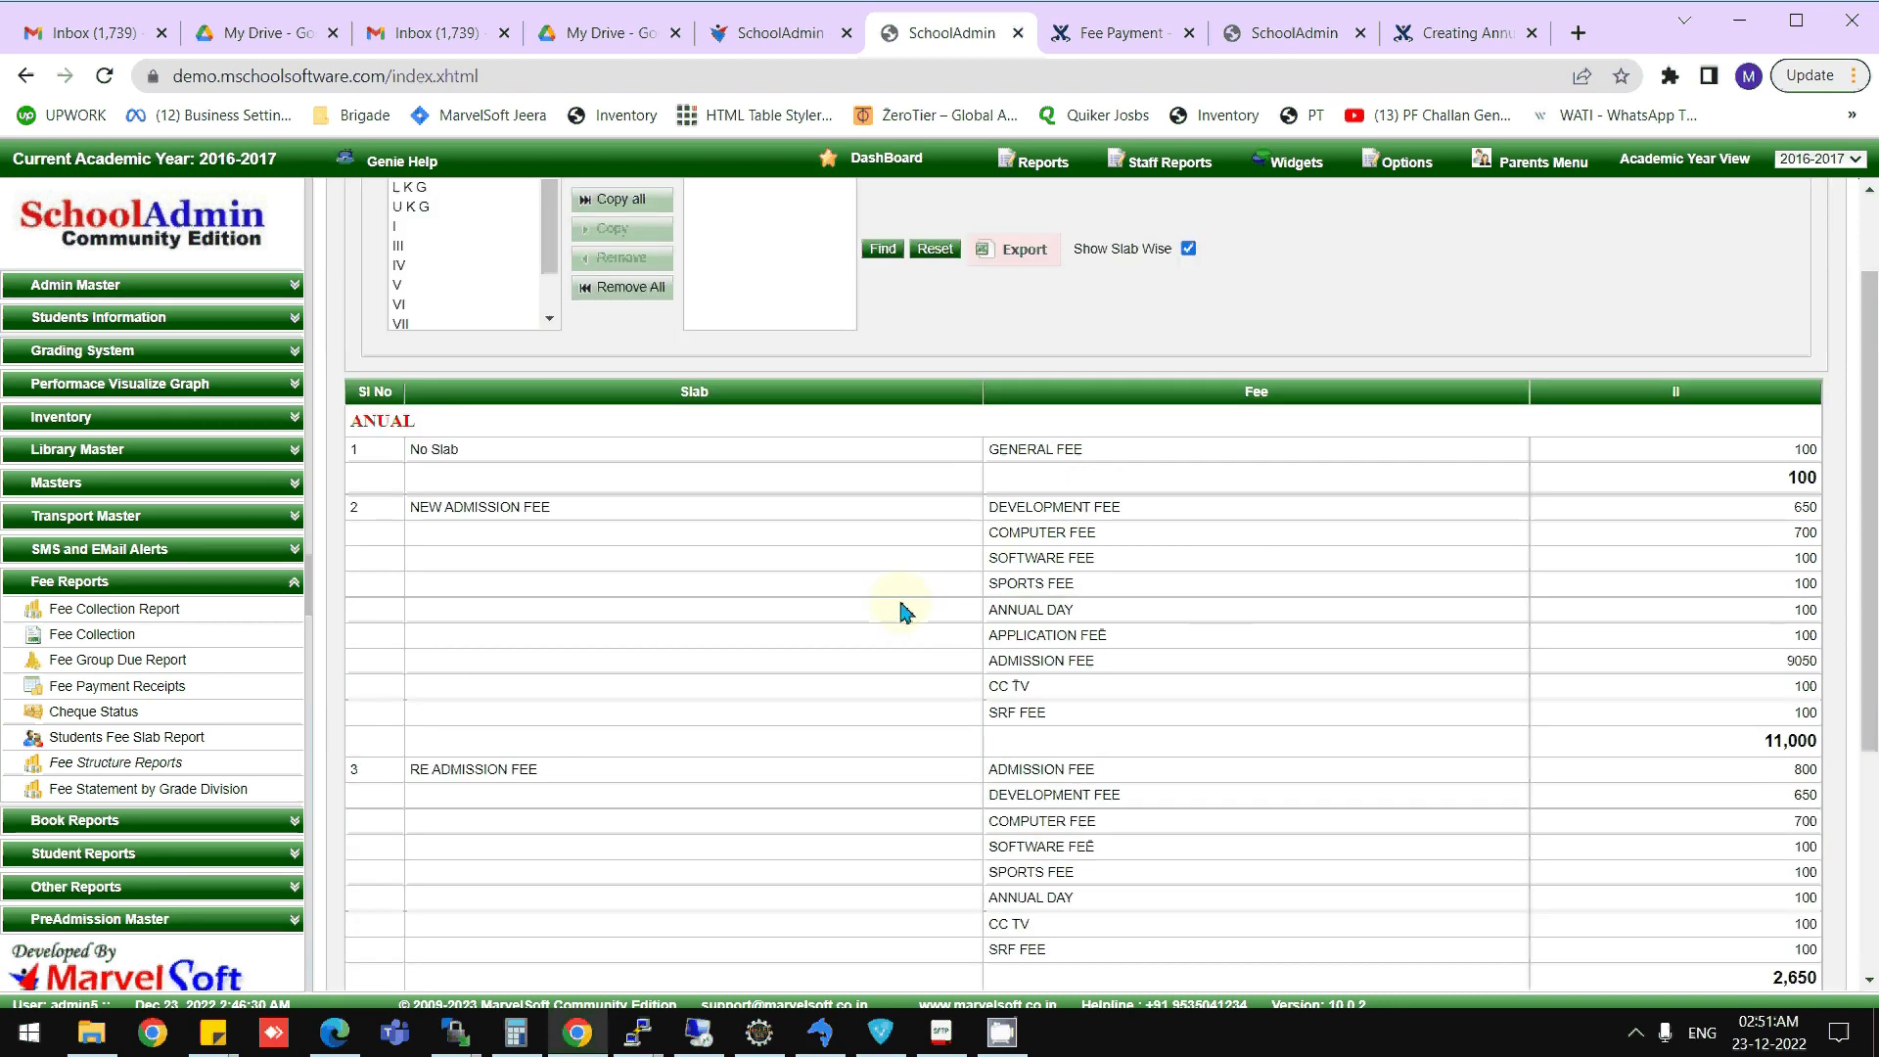
{"action": "scroll", "coordinate": [899, 596], "scroll_direction": "down", "scroll_amount": 3}
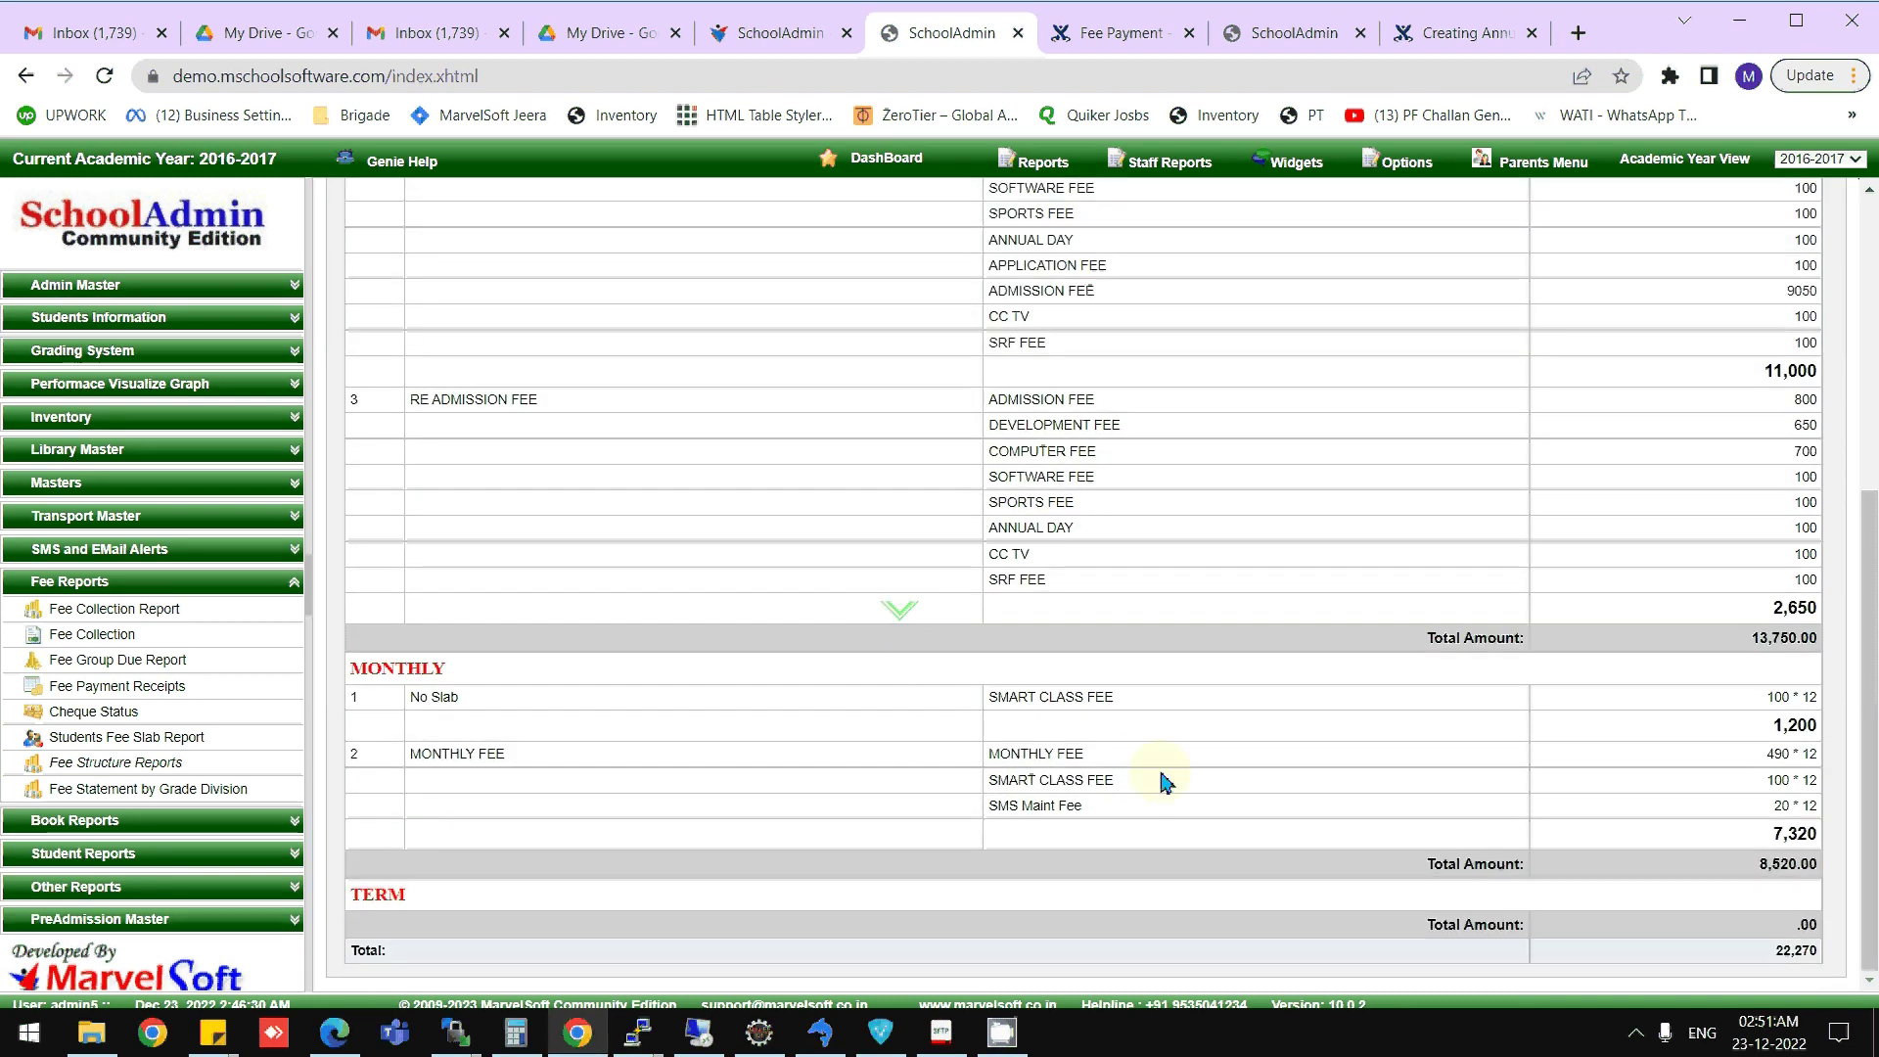
{"action": "scroll", "coordinate": [1159, 778], "scroll_direction": "up", "scroll_amount": 5}
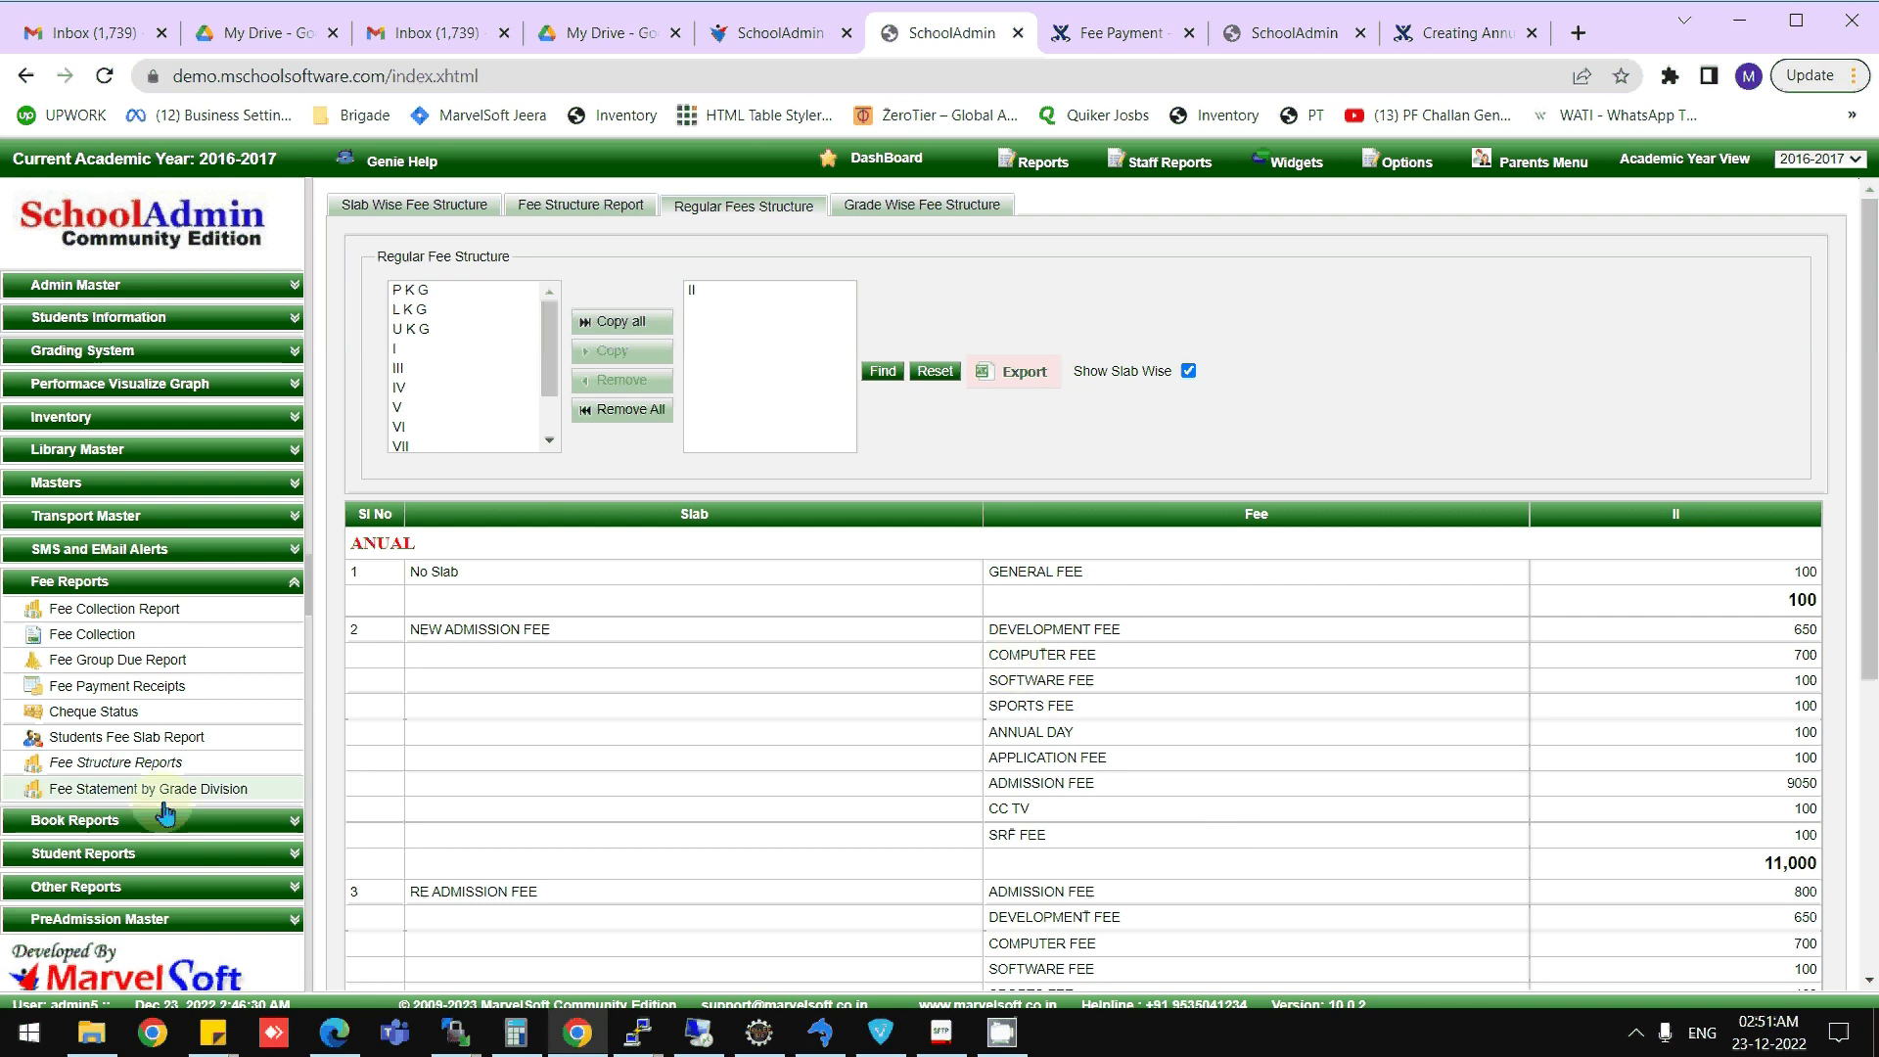
- Preview the library's All Books Report from the Book Reports list
{"action": "left_click", "coordinate": [154, 820]}
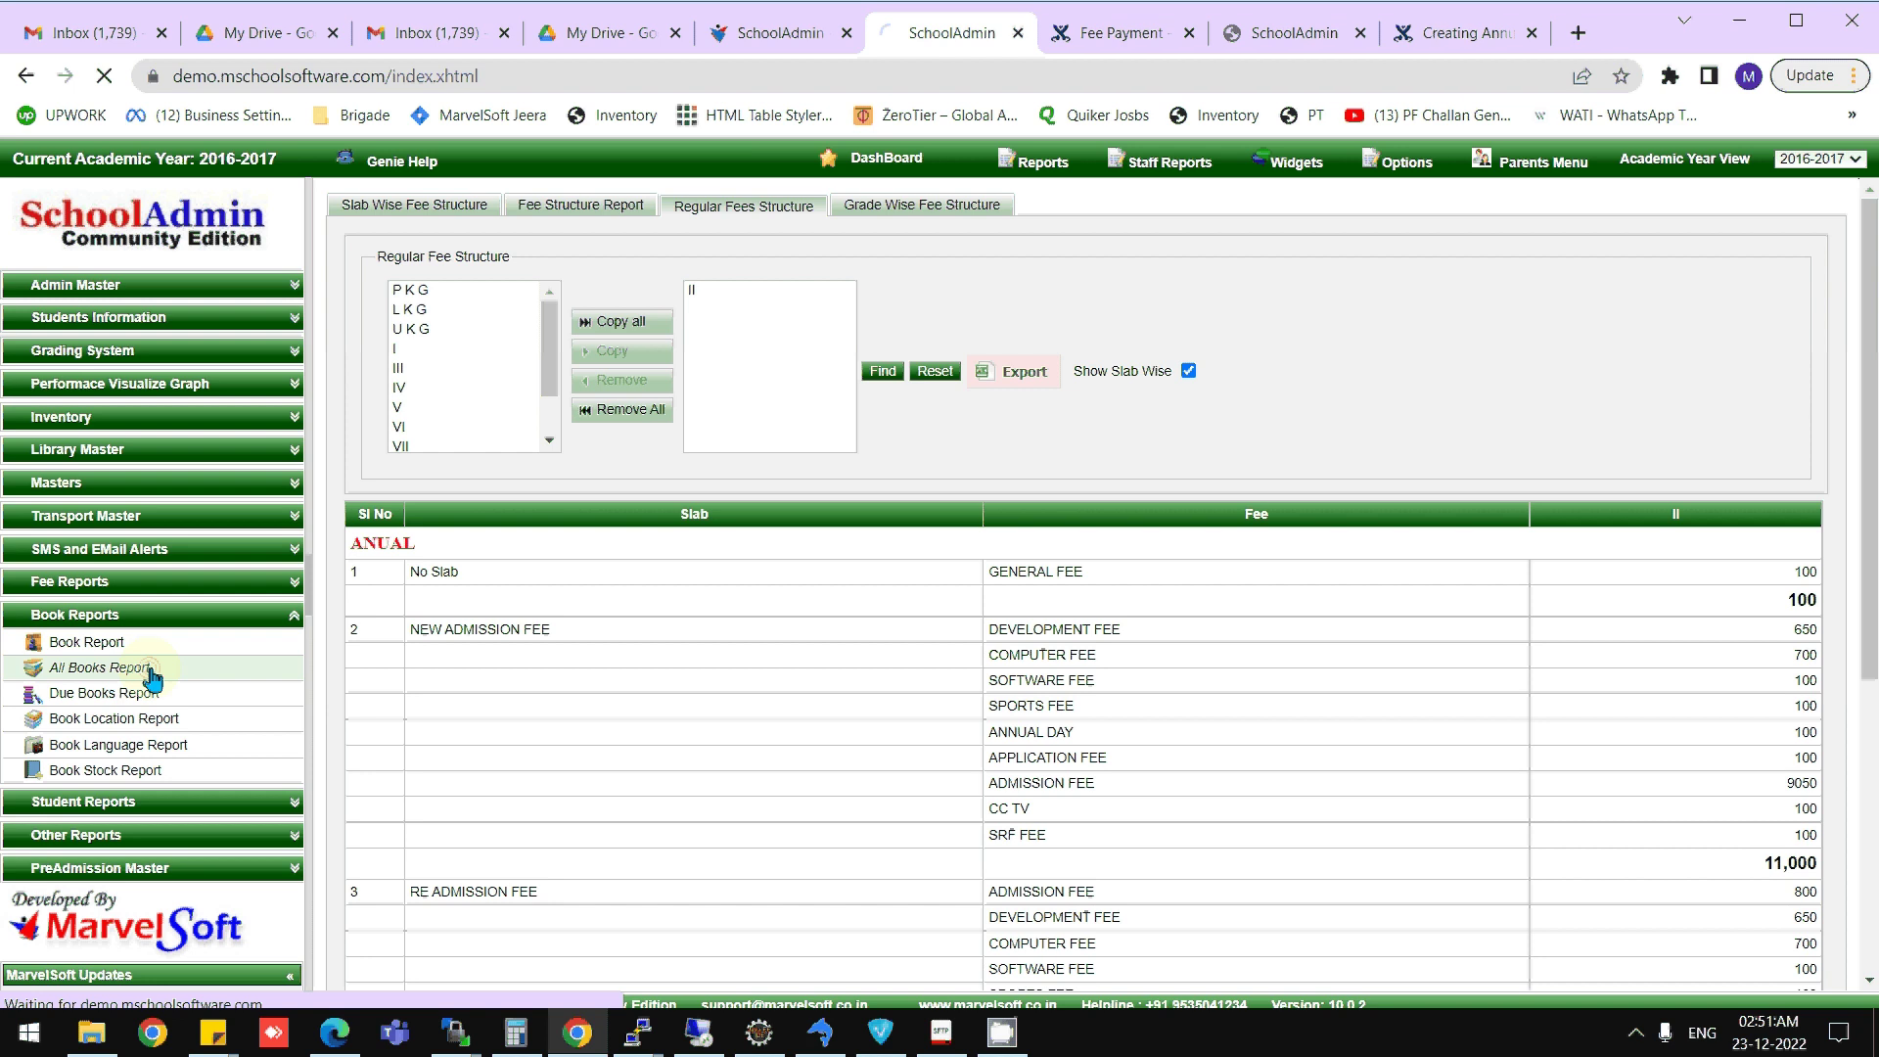
{"action": "left_click", "coordinate": [101, 668]}
{"action": "left_click", "coordinate": [690, 263]}
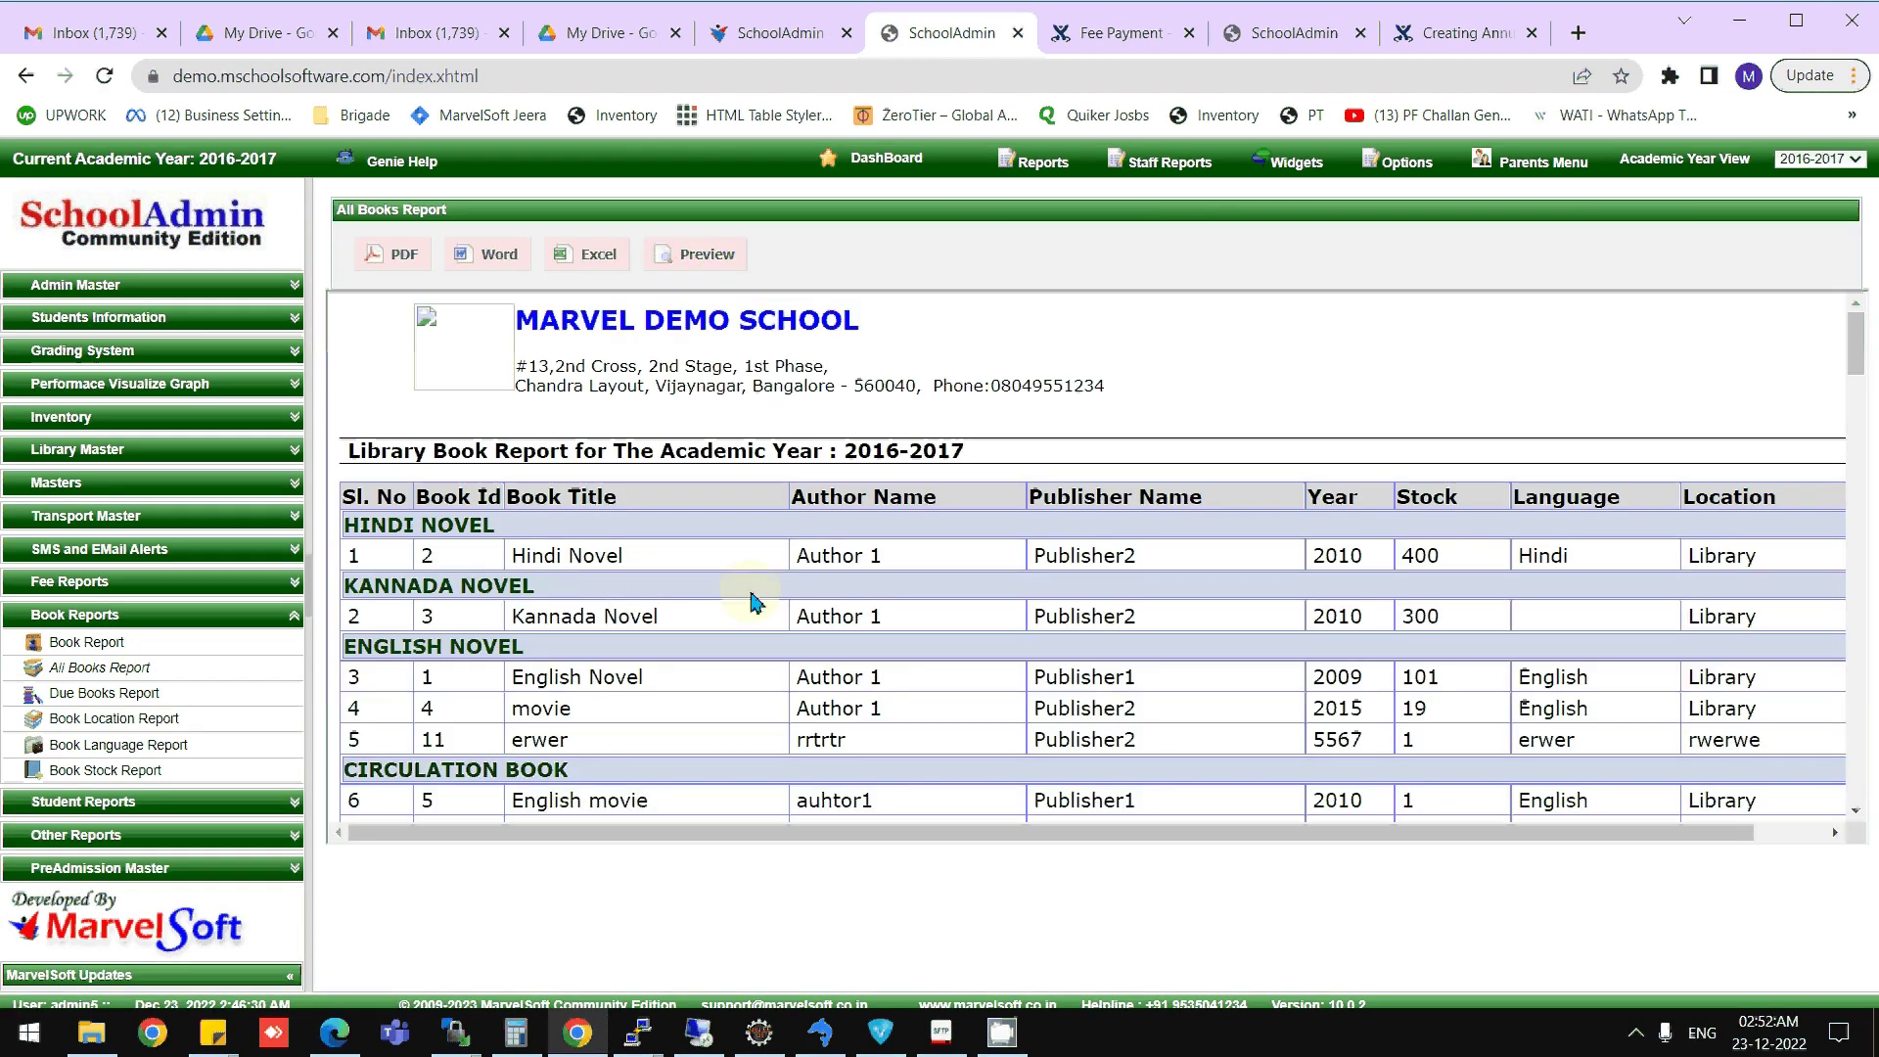
{"action": "scroll", "coordinate": [871, 614], "scroll_direction": "down", "scroll_amount": 10}
{"action": "scroll", "coordinate": [871, 614], "scroll_direction": "down", "scroll_amount": 10}
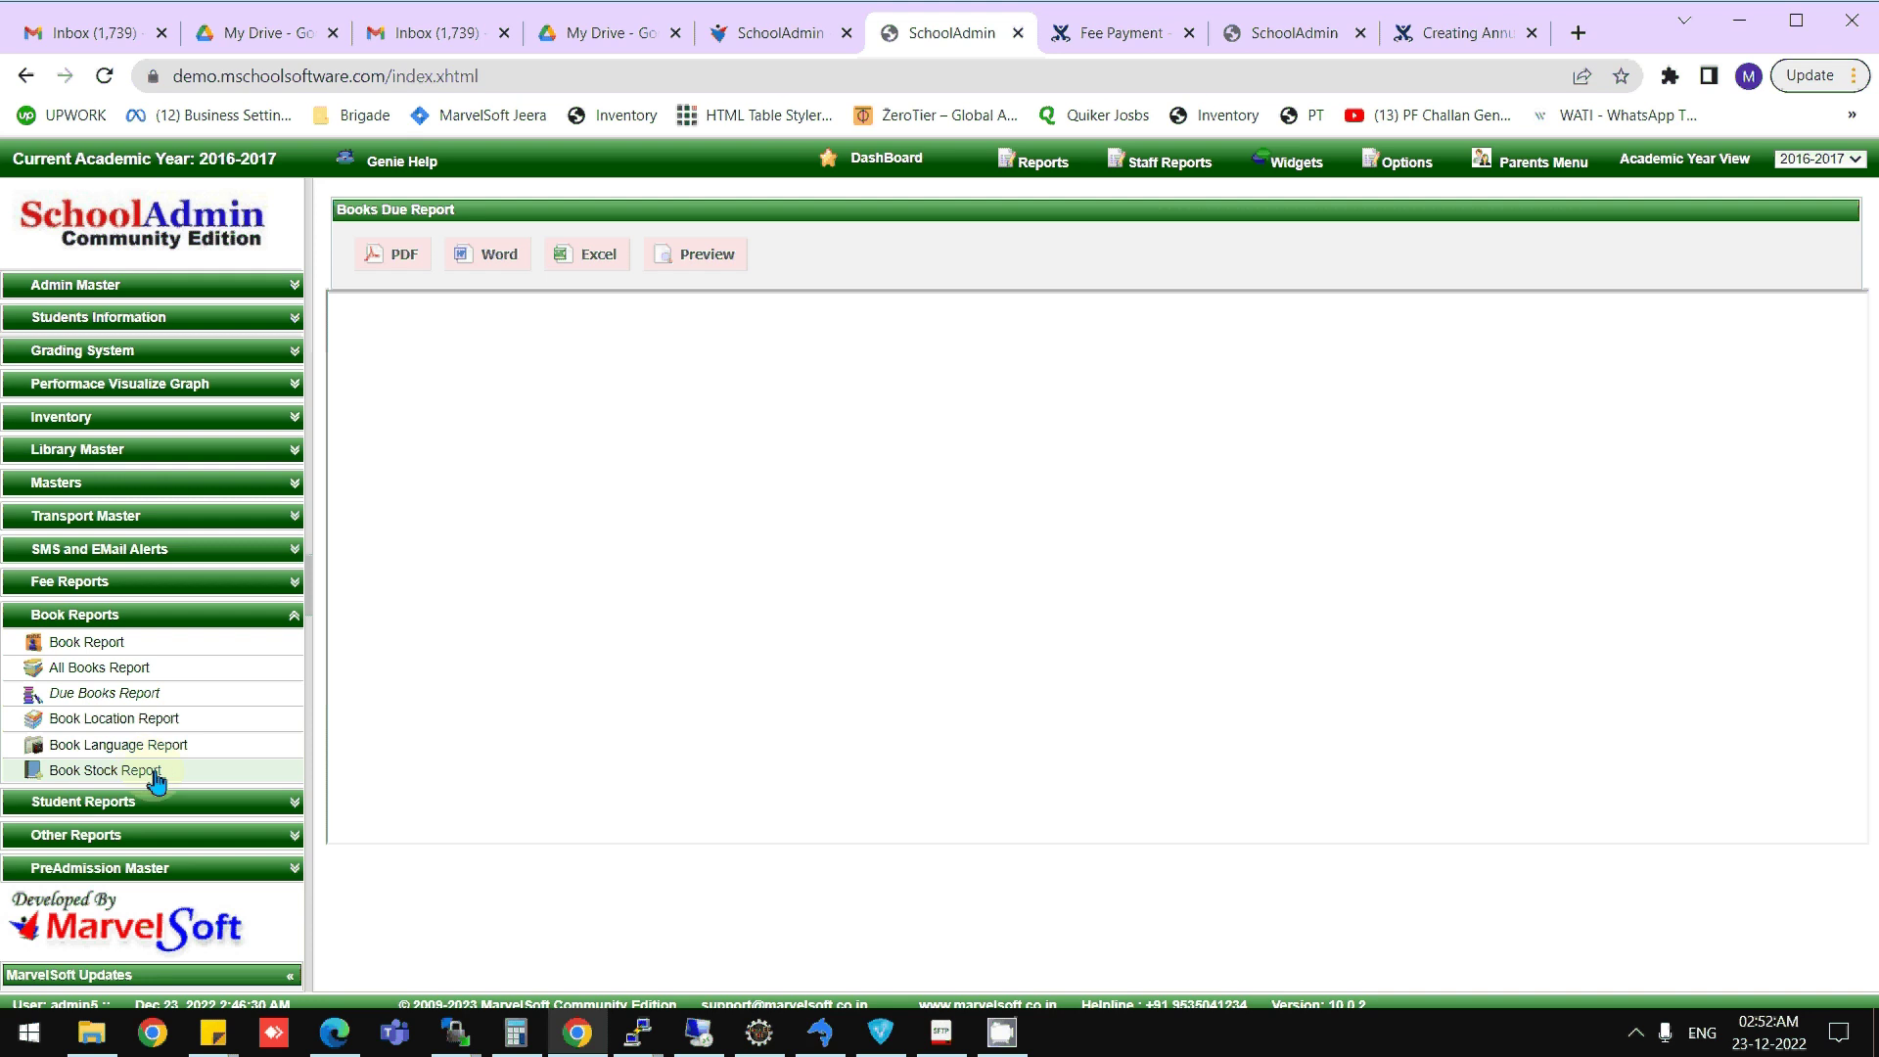
- Check the Book Stock and overdue Due Books reports, then reach the SchoolAdmin documentation via Genie Help
{"action": "left_click", "coordinate": [148, 772]}
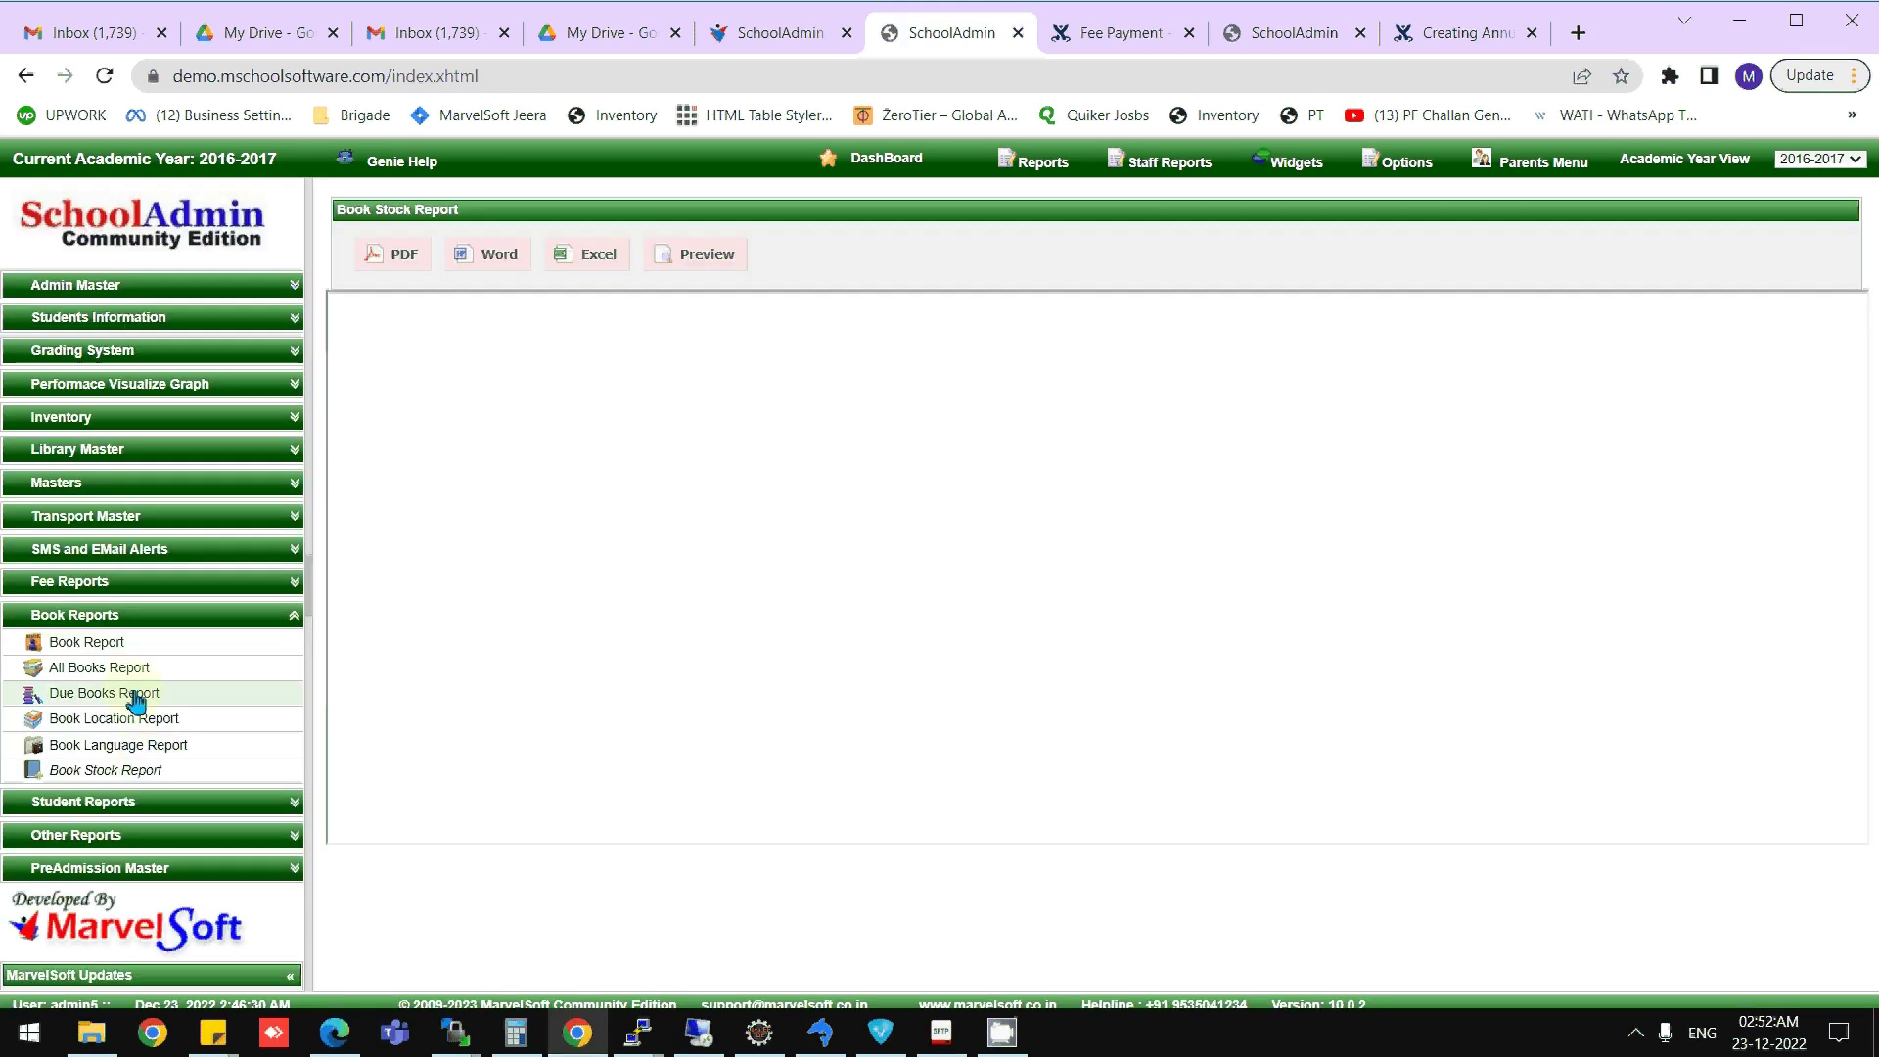
{"action": "left_click", "coordinate": [707, 254]}
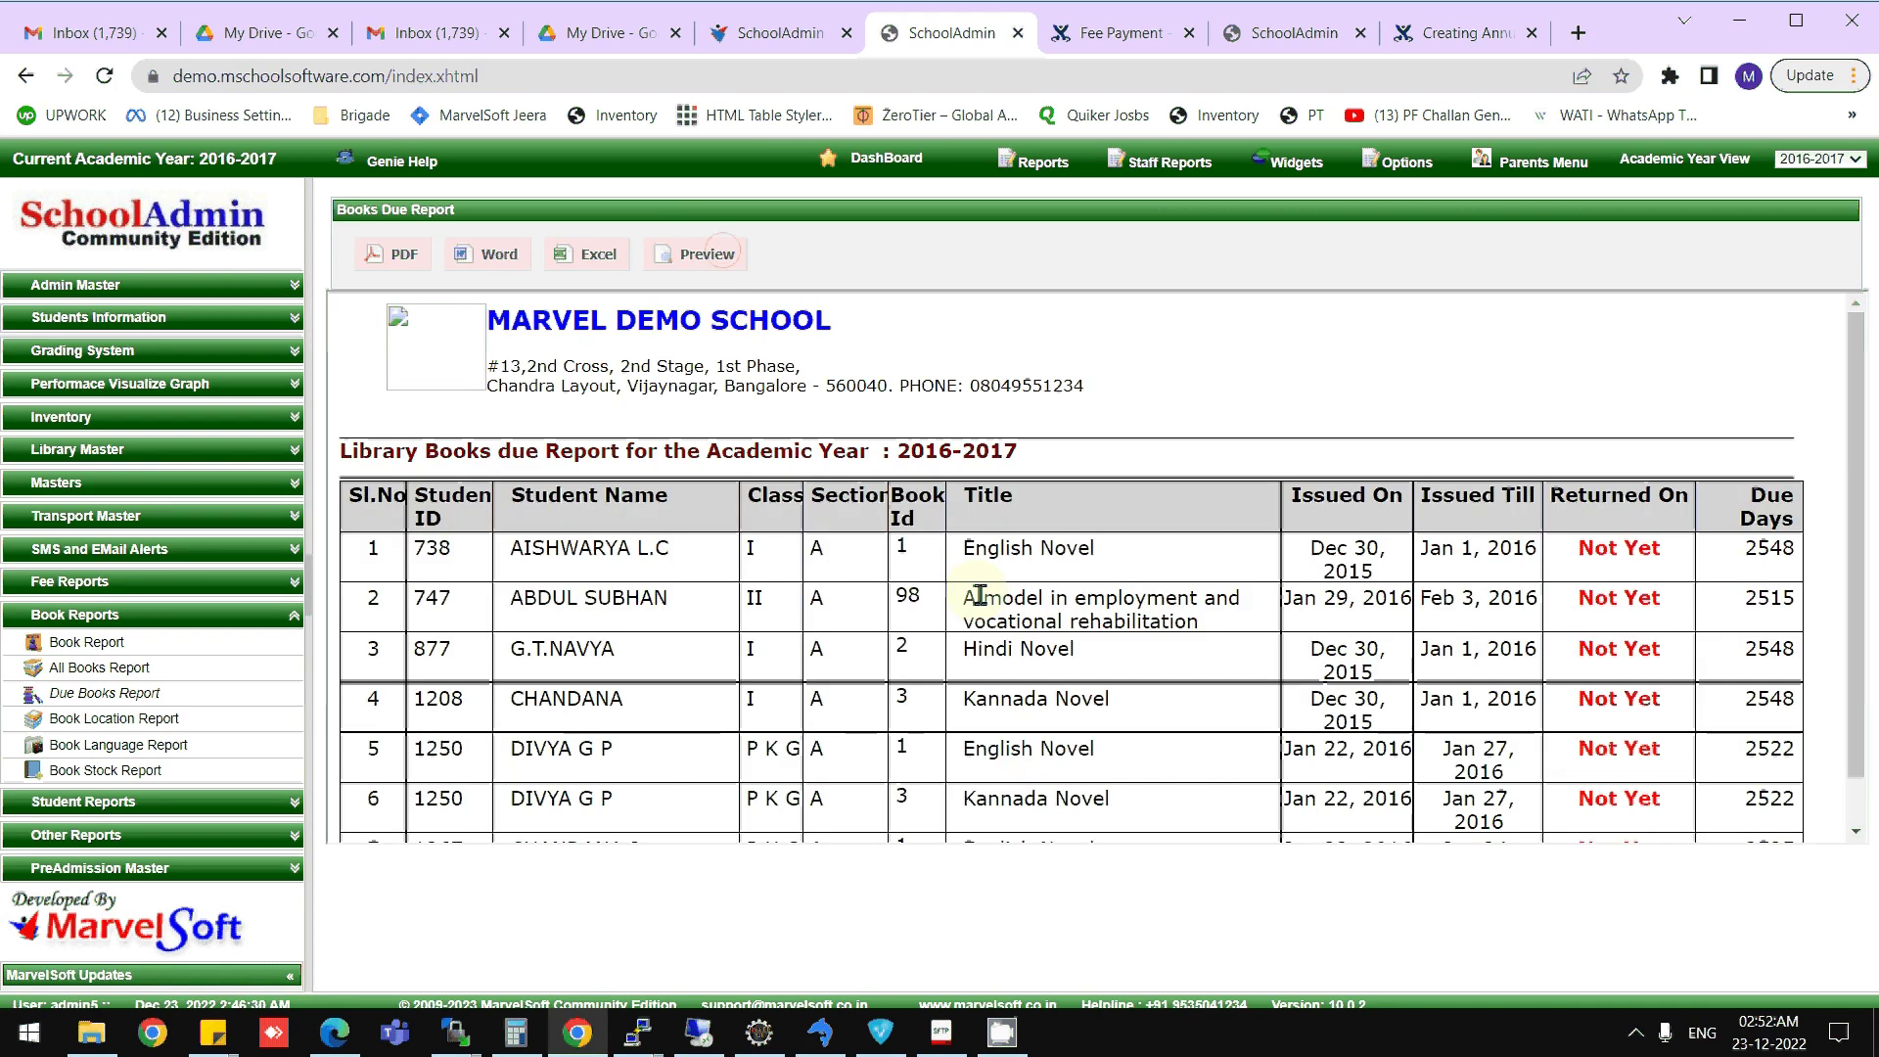
{"action": "scroll", "coordinate": [975, 600], "scroll_direction": "down", "scroll_amount": 1}
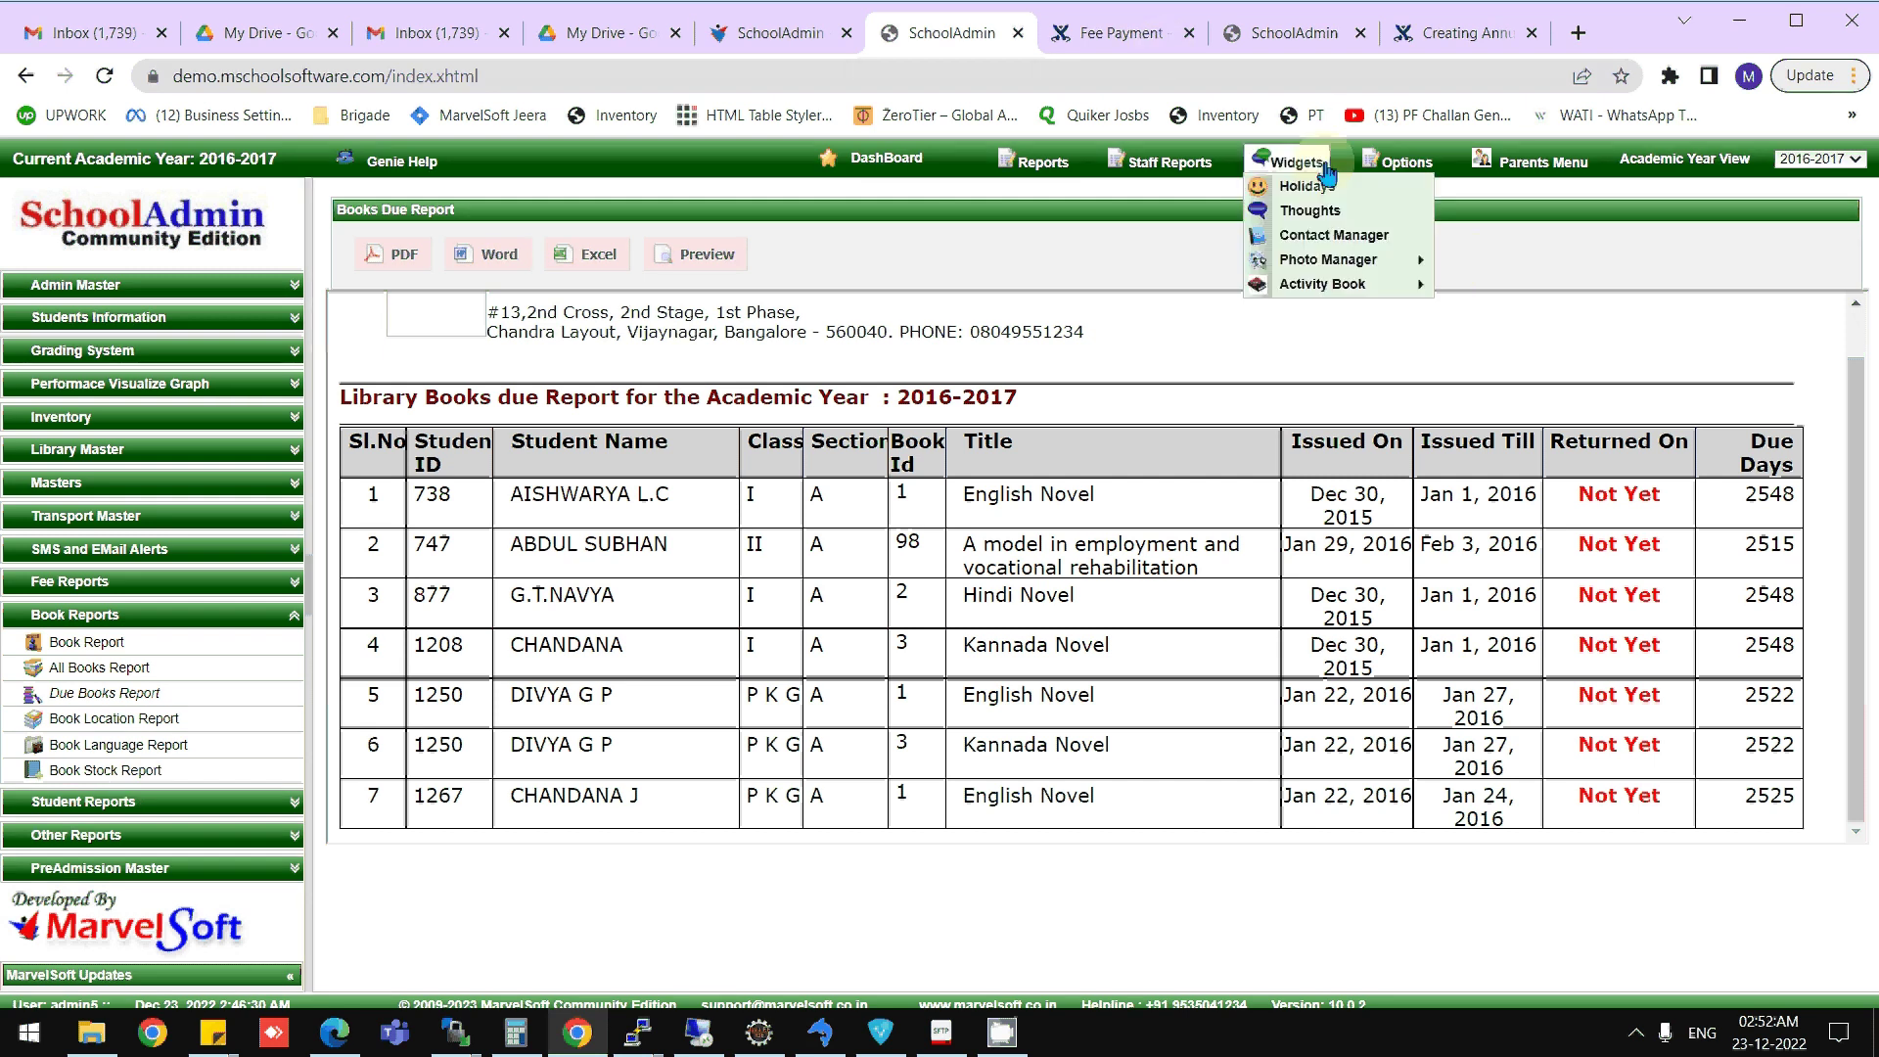
{"action": "mouse_move", "coordinate": [1395, 163]}
{"action": "left_click", "coordinate": [1402, 187]}
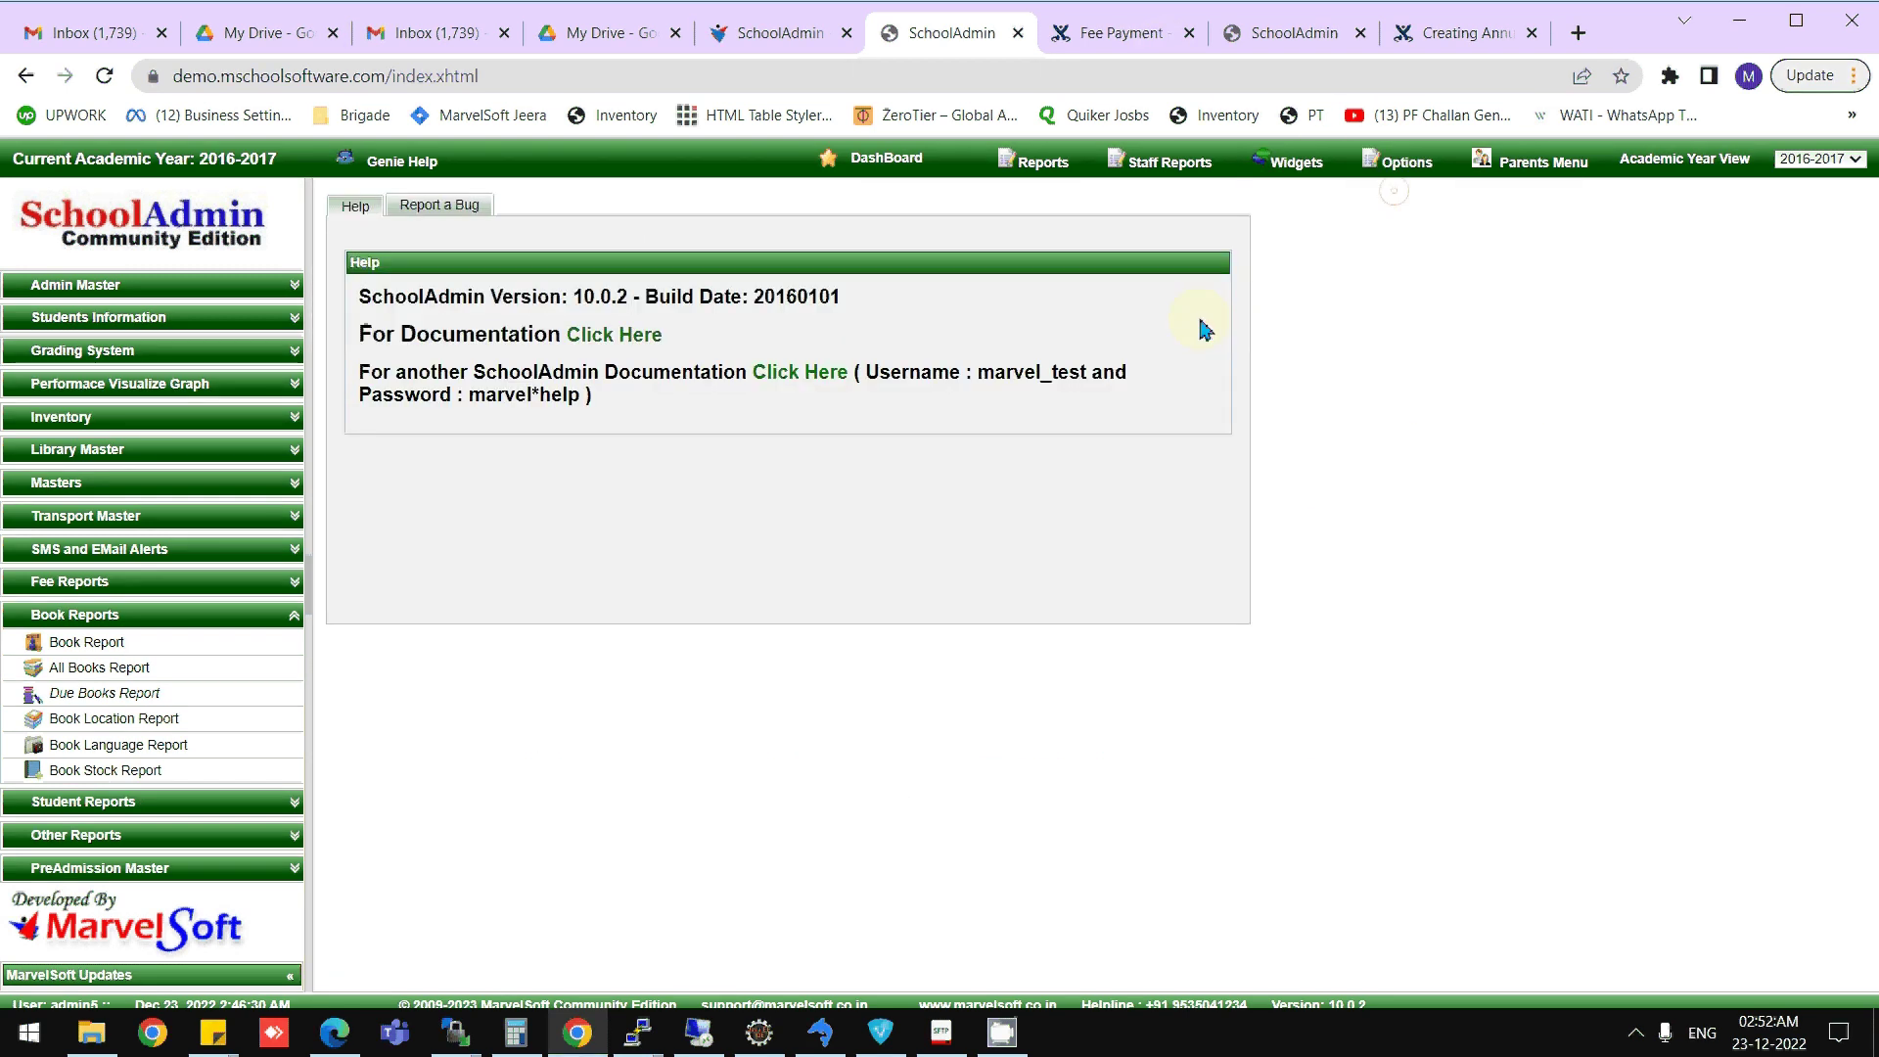
{"action": "left_click", "coordinate": [594, 337]}
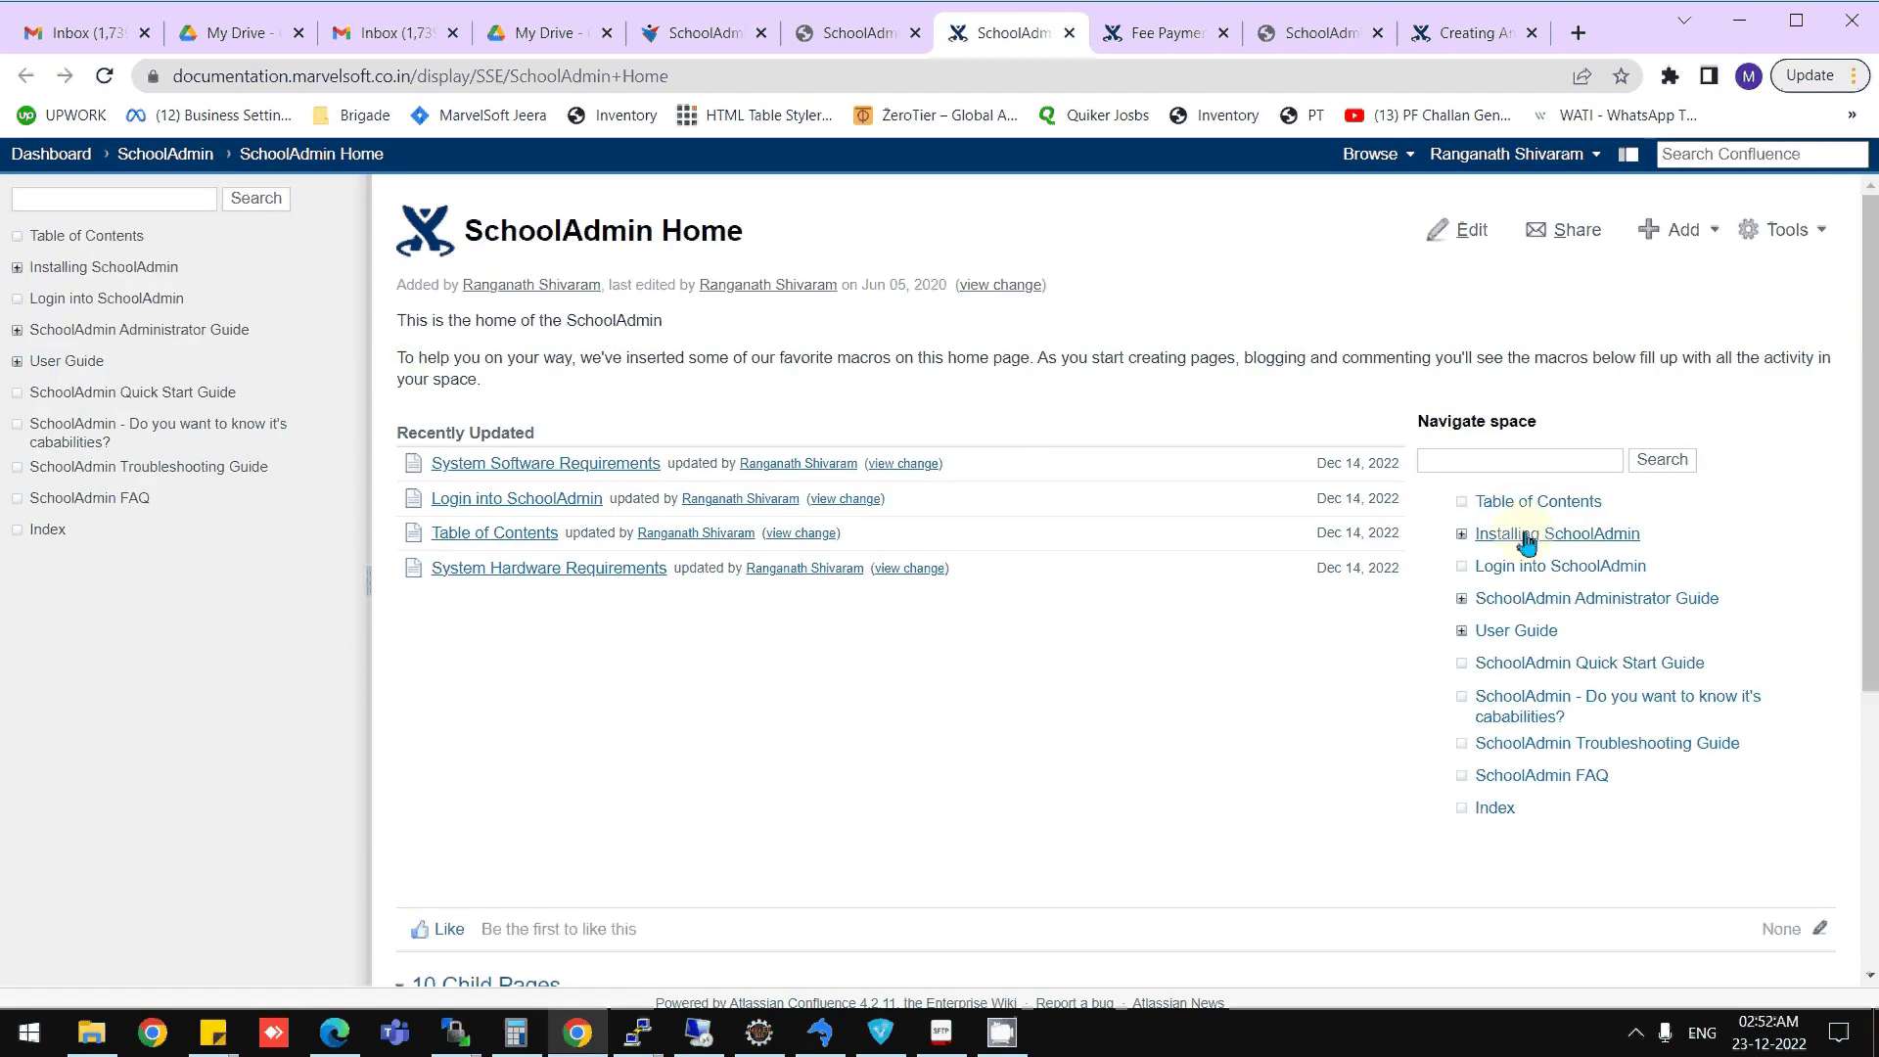
- Reach the Salary Settings guide through the documentation's Table of Contents
{"action": "left_click", "coordinate": [1527, 500]}
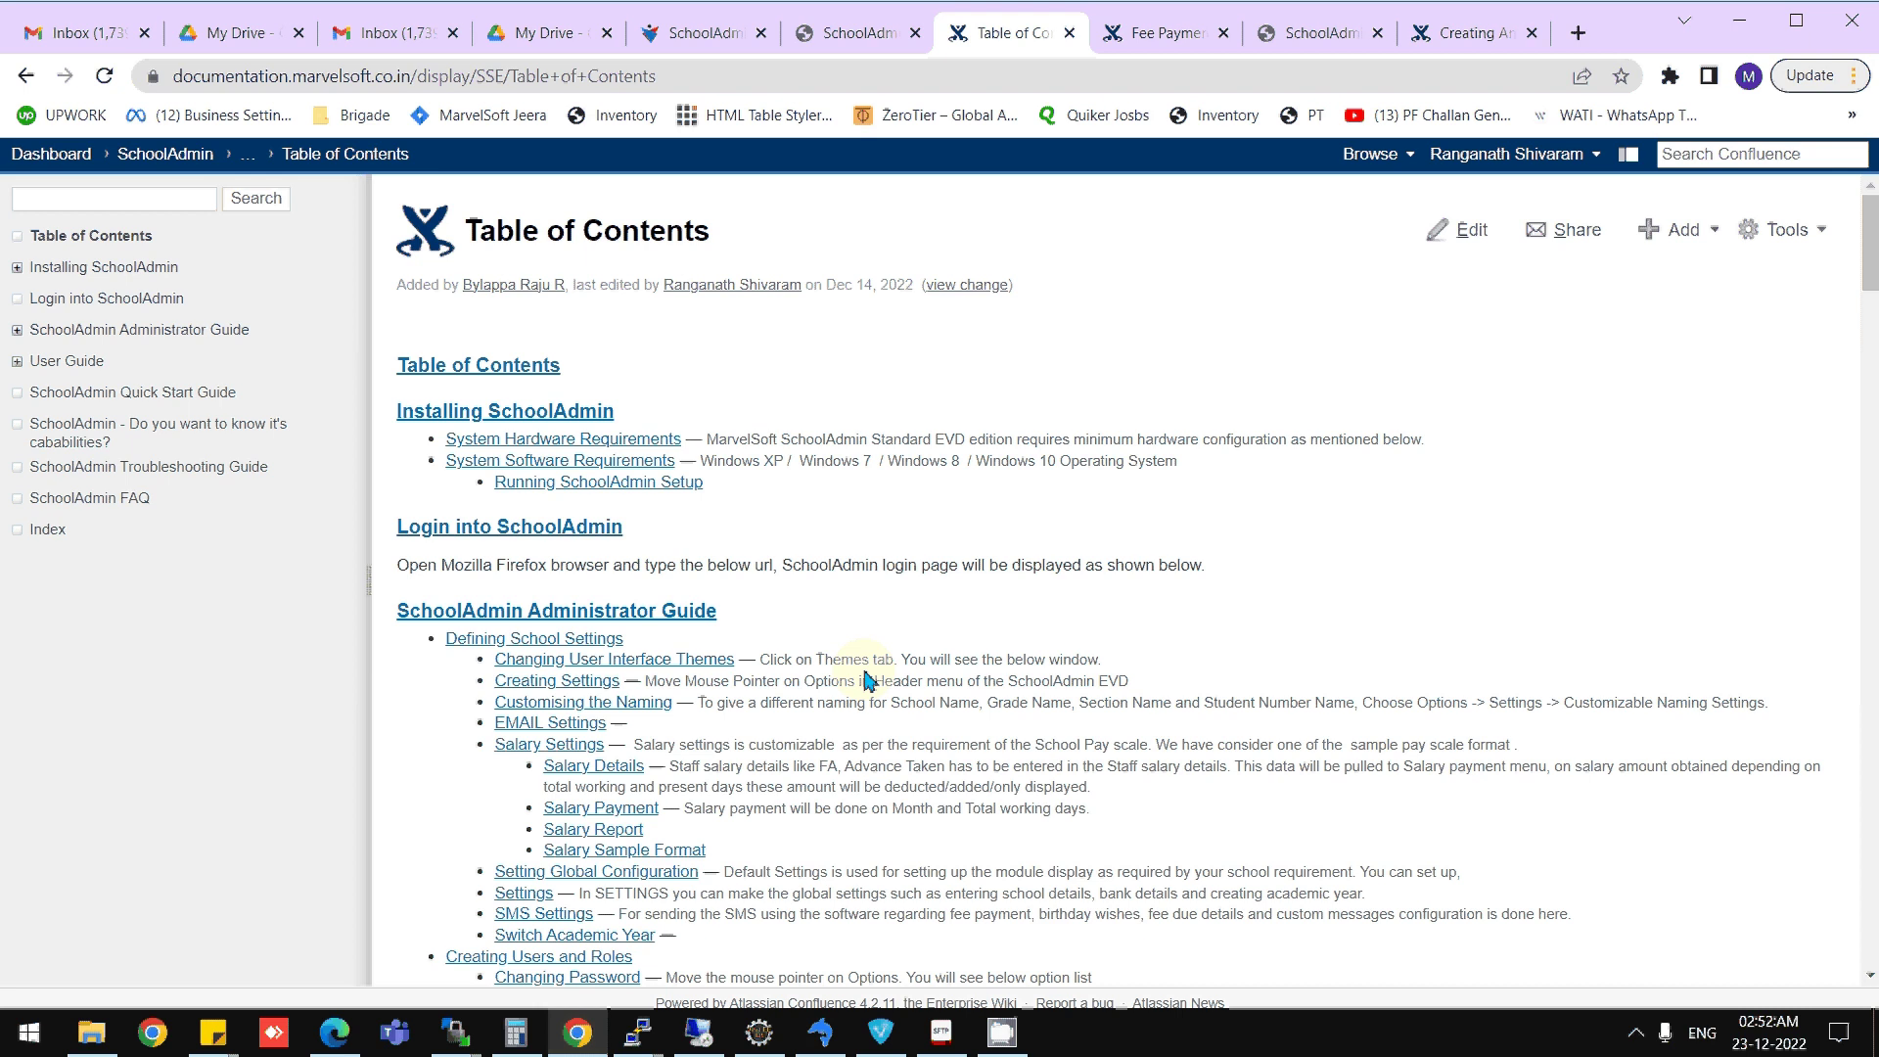
{"action": "left_click", "coordinate": [555, 749]}
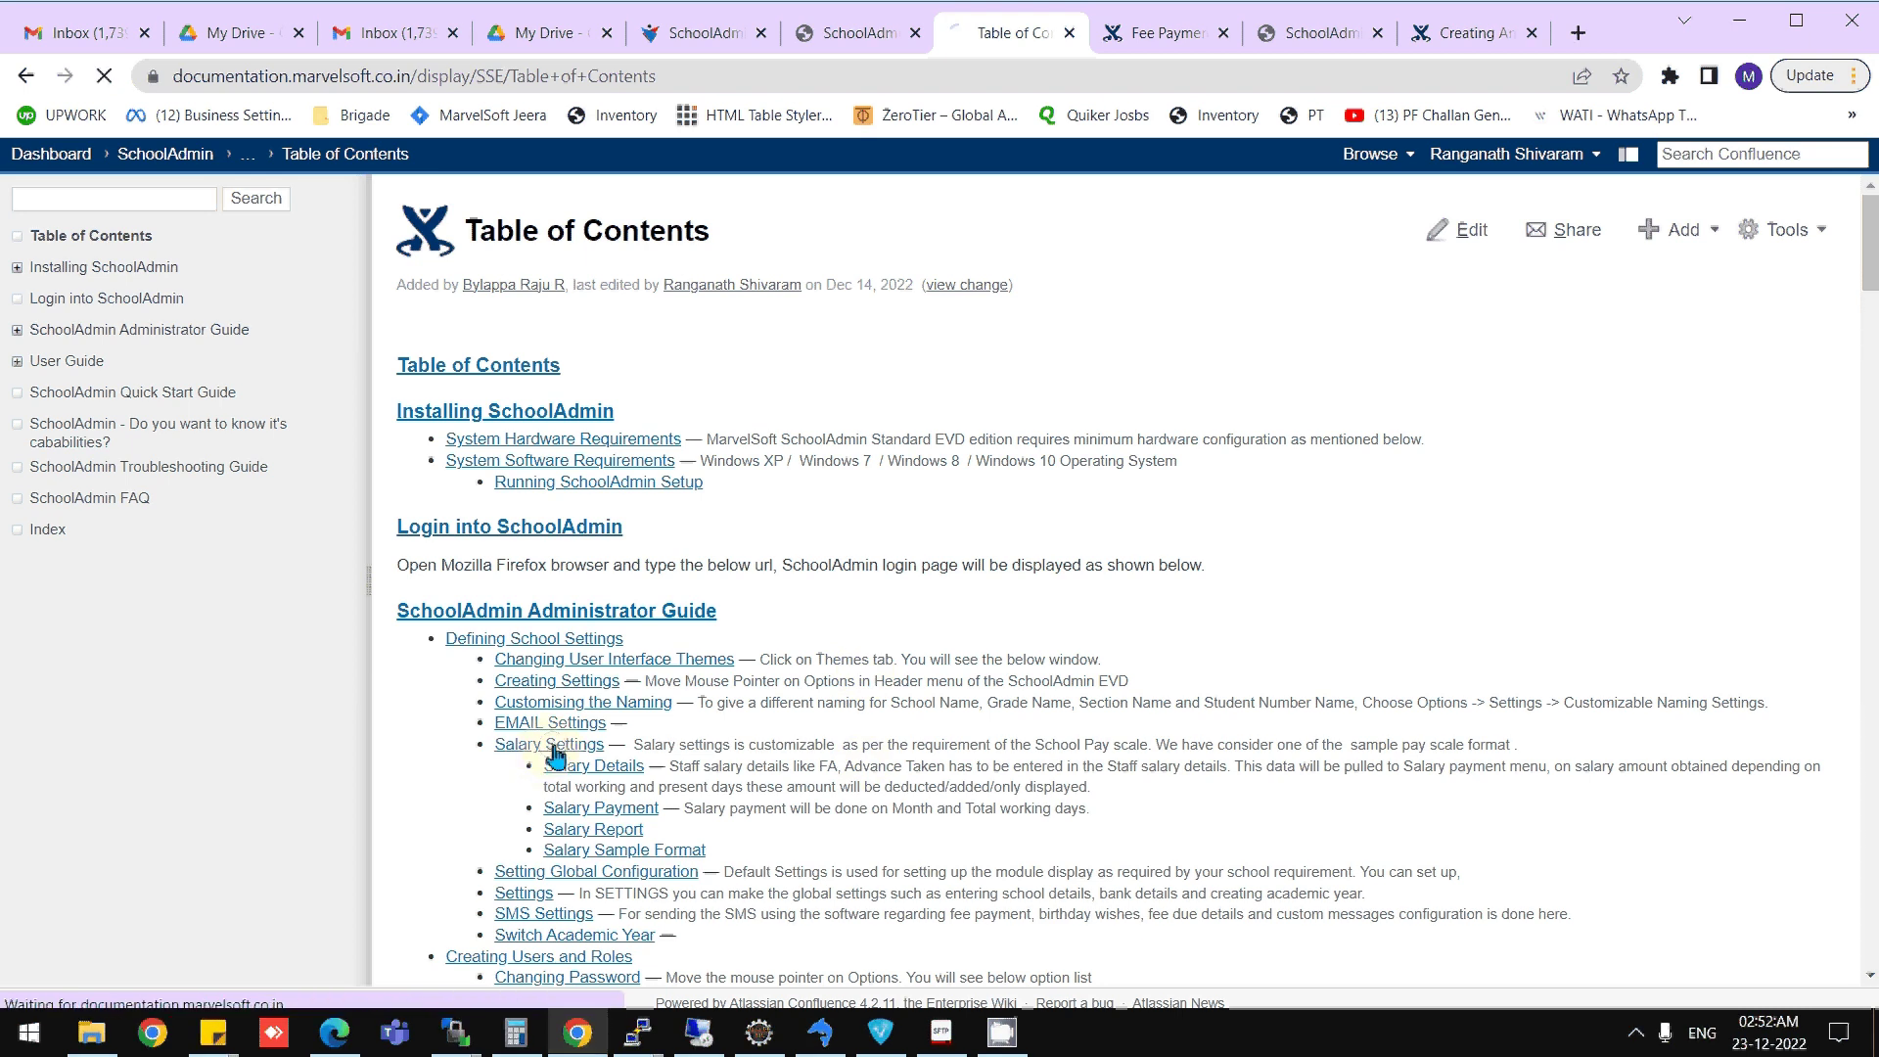
{"action": "scroll", "coordinate": [617, 734], "scroll_direction": "down", "scroll_amount": 5}
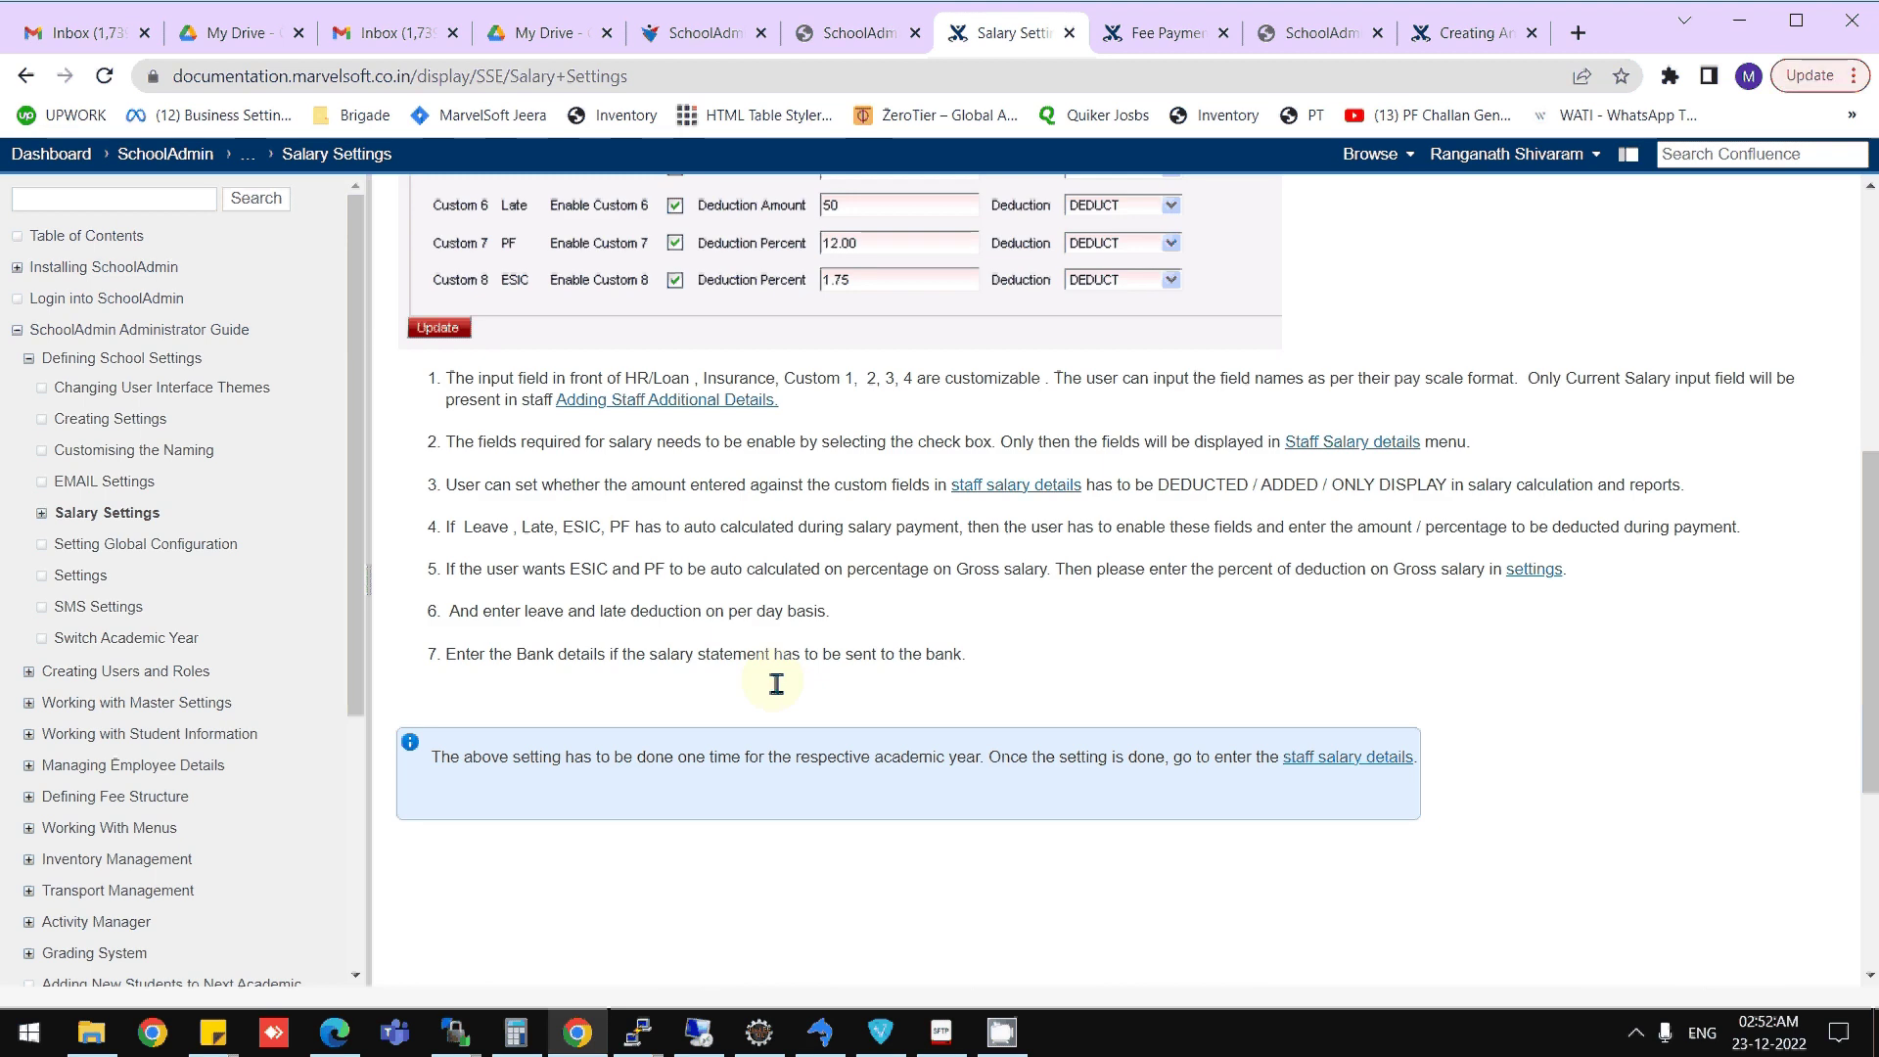